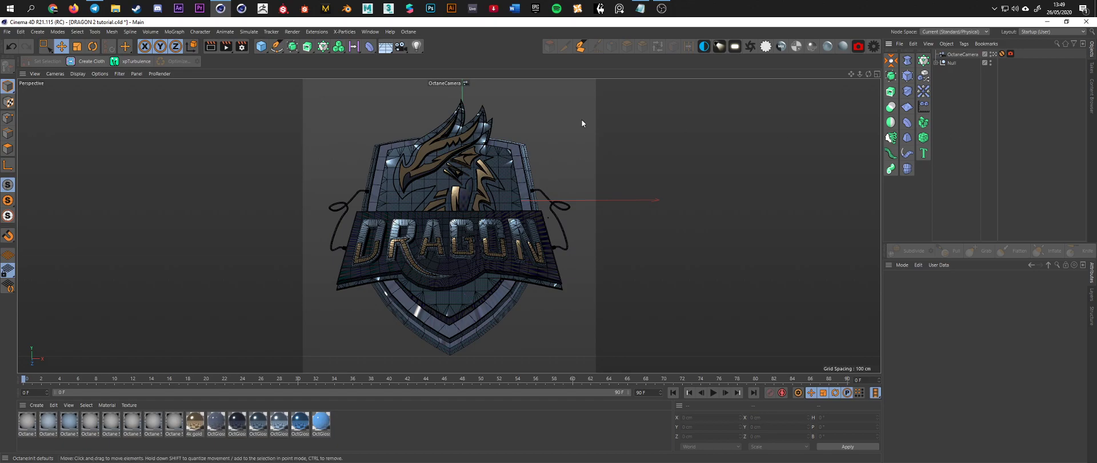
- Look through the Octane Studio Tools lighting presets in the content browser, including the Octane Softbox, and return to the scene objects
{"action": "left_click", "coordinate": [1092, 94]}
{"action": "left_click_drag", "start_coordinate": [961, 83], "coordinate": [962, 87]}
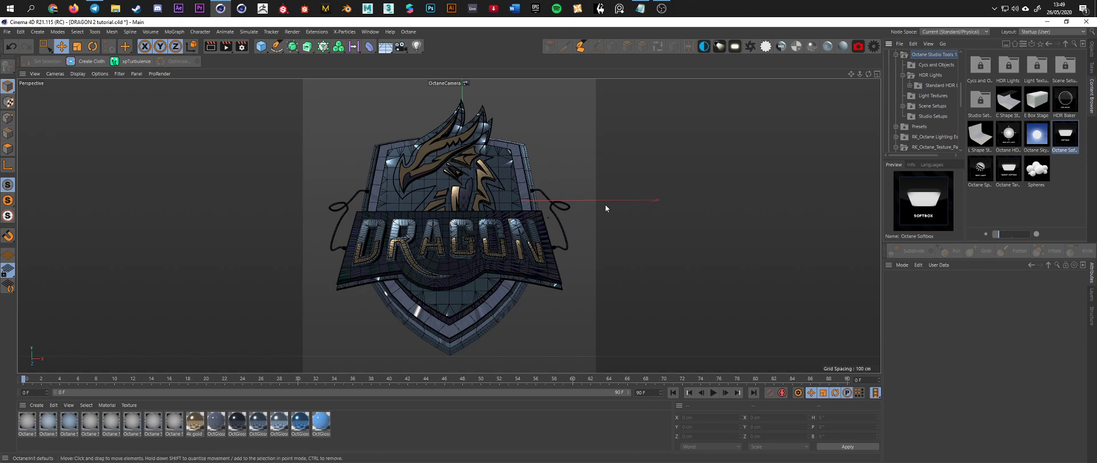
{"action": "left_click", "coordinate": [1092, 51]}
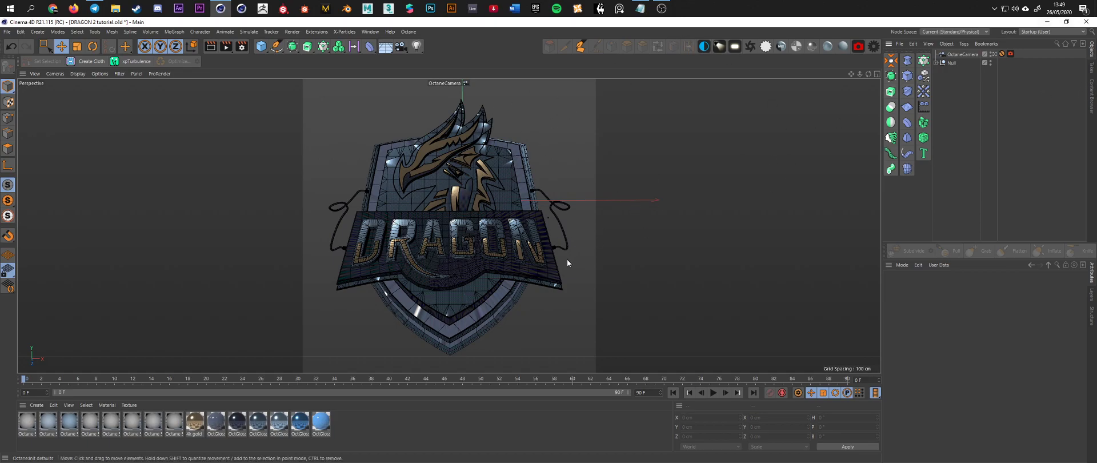
{"action": "left_click", "coordinate": [735, 50]}
{"action": "left_click_drag", "start_coordinate": [548, 200], "coordinate": [800, 218]}
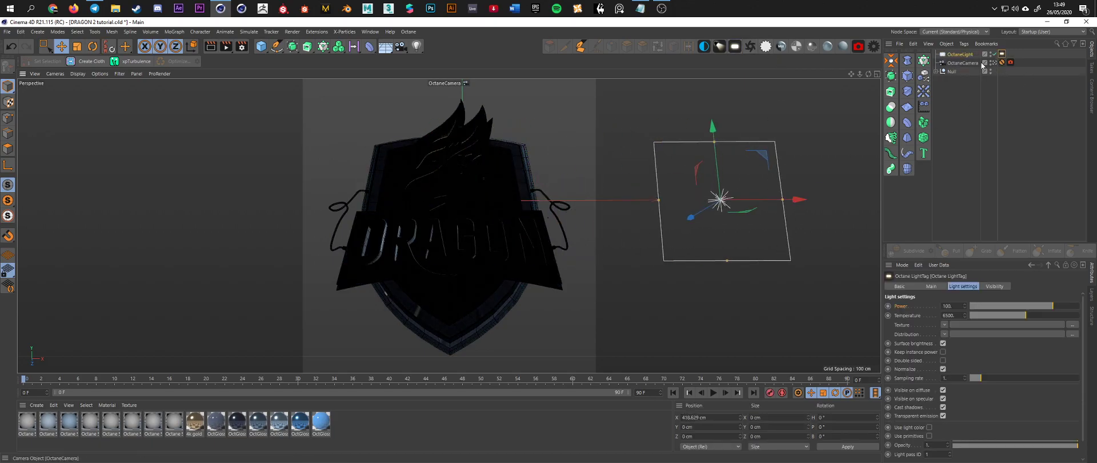
{"action": "left_click", "coordinate": [964, 55]}
{"action": "key", "text": "Delete"}
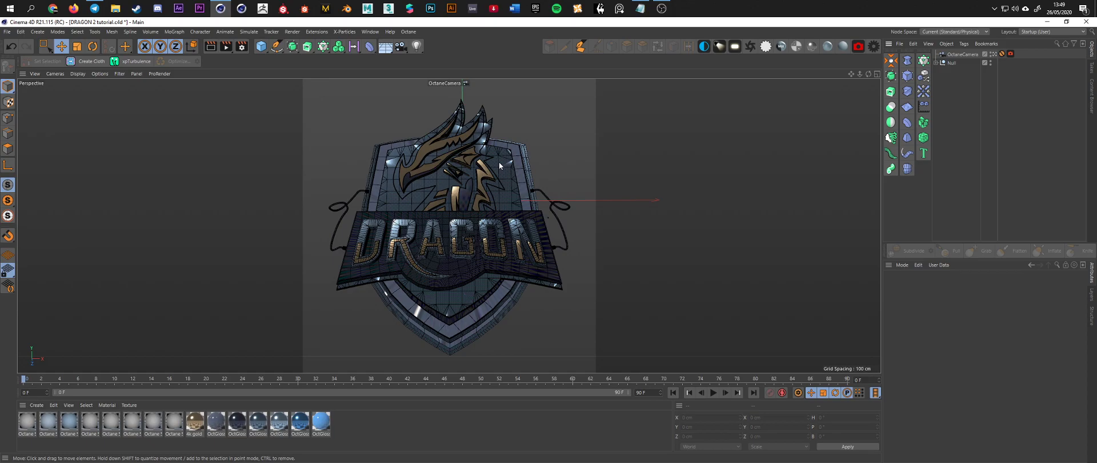
- Inspect the logo from outside the Octane camera, look into its null group and check the Octane render settings
{"action": "left_click", "coordinate": [993, 54]}
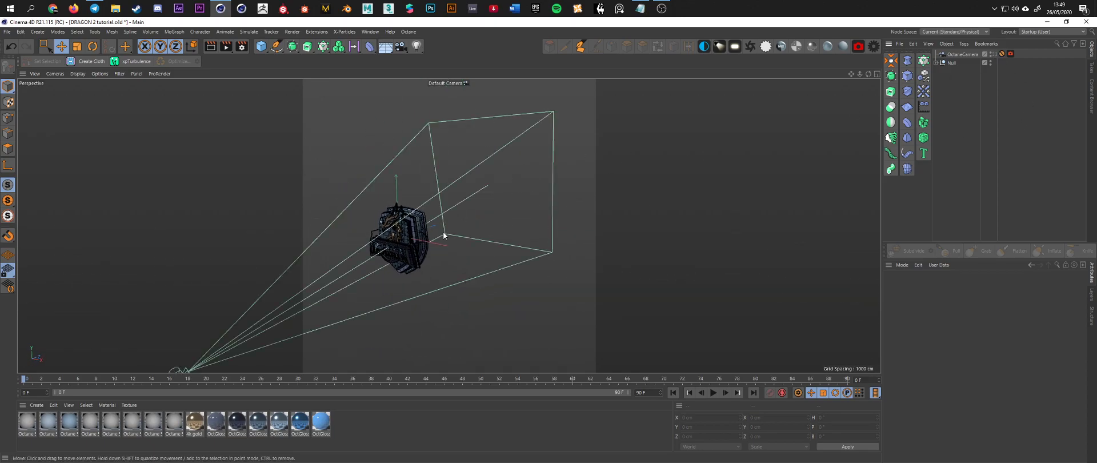
{"action": "left_click_drag", "start_coordinate": [410, 231], "coordinate": [132, 241], "text": "alt"}
{"action": "left_click", "coordinate": [993, 54]}
{"action": "left_click", "coordinate": [935, 63]}
{"action": "left_click", "coordinate": [936, 63]}
{"action": "left_click", "coordinate": [935, 63]}
{"action": "left_click", "coordinate": [949, 63]}
{"action": "left_click", "coordinate": [936, 63]}
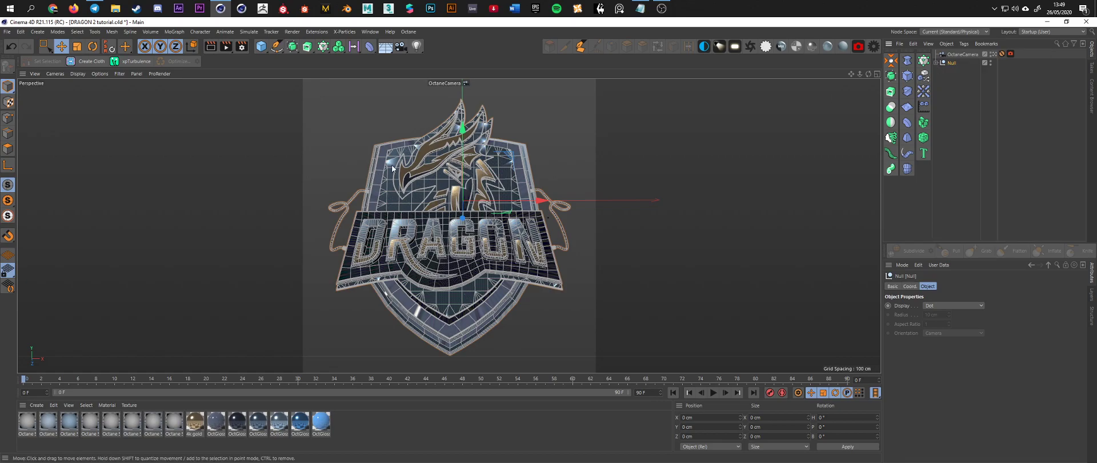
{"action": "left_click", "coordinate": [975, 130]}
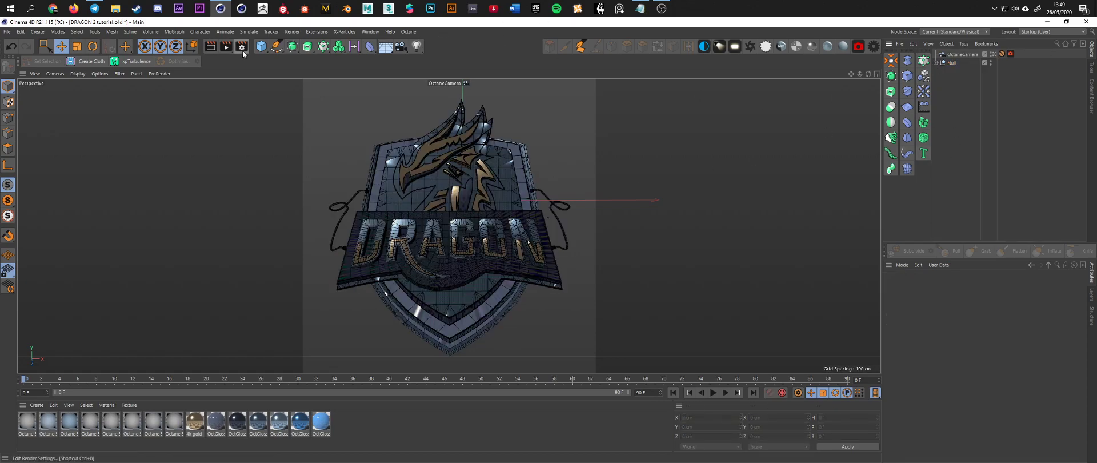
{"action": "left_click", "coordinate": [876, 47]}
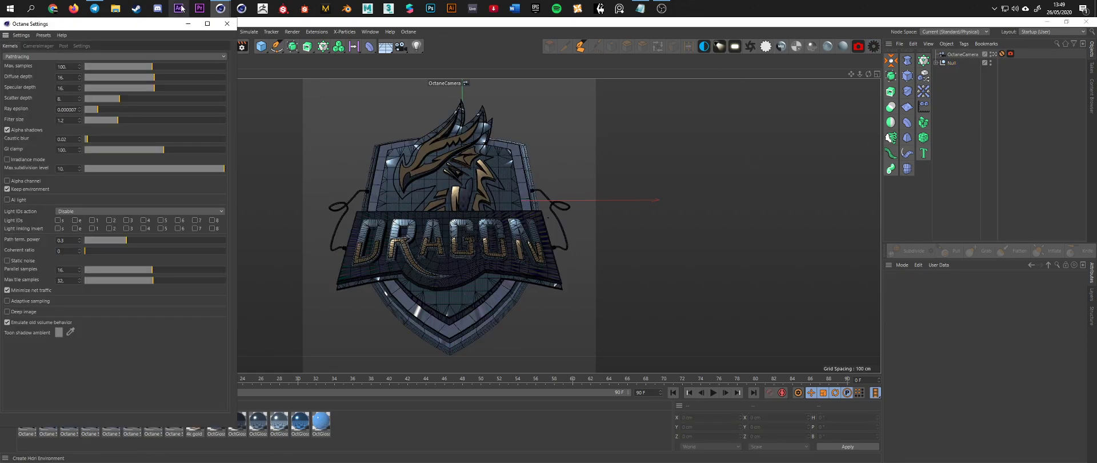
{"action": "left_click", "coordinate": [227, 24]}
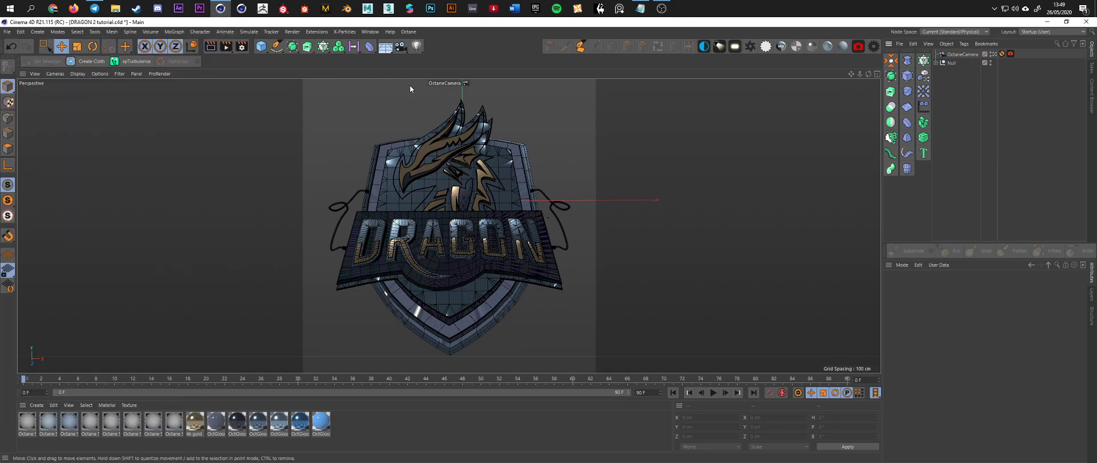
- Open the Octane Live Viewer, dock it beside the perspective viewport and start the live render
{"action": "left_click", "coordinate": [409, 31]}
{"action": "left_click", "coordinate": [426, 55]}
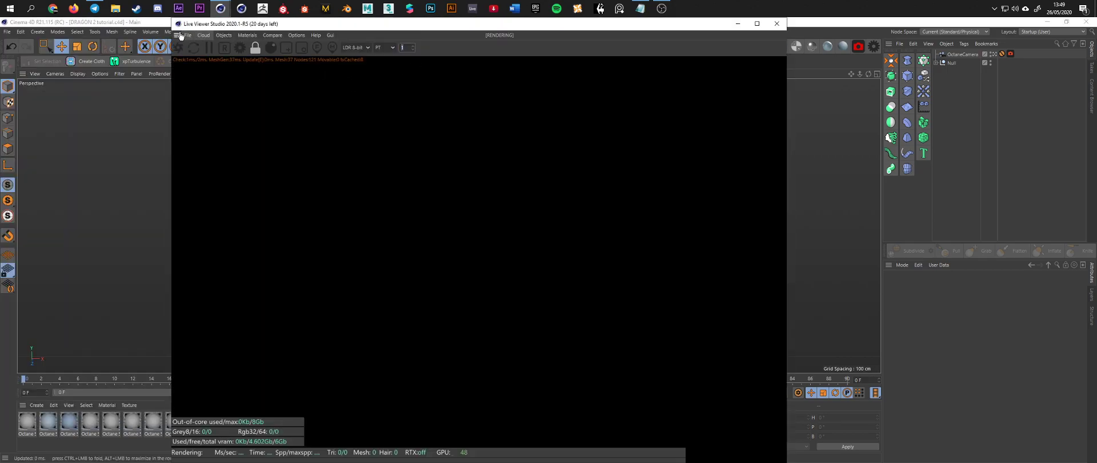
{"action": "left_click_drag", "start_coordinate": [177, 35], "coordinate": [30, 111]}
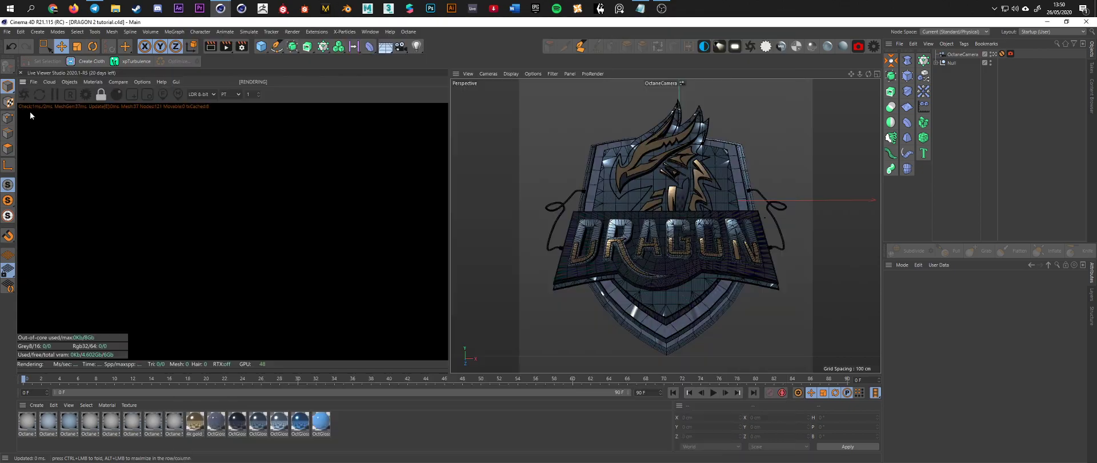
{"action": "left_click", "coordinate": [25, 93]}
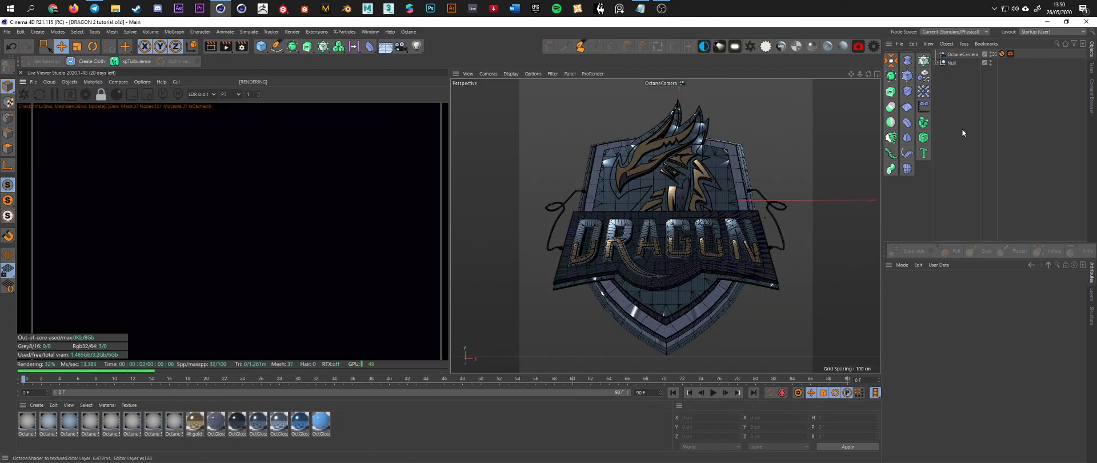
- Add an Octane Softbox preset with the camera view off and move it in front of the logo to about -211 cm on Z
{"action": "left_click", "coordinate": [993, 54]}
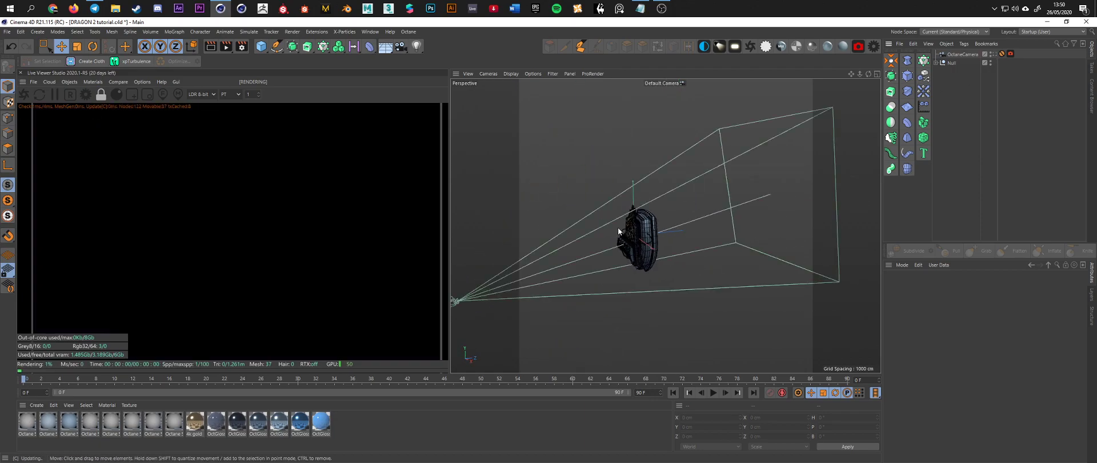
{"action": "left_click", "coordinate": [1090, 91]}
{"action": "double_click", "coordinate": [1066, 137]}
{"action": "left_click", "coordinate": [1091, 50]}
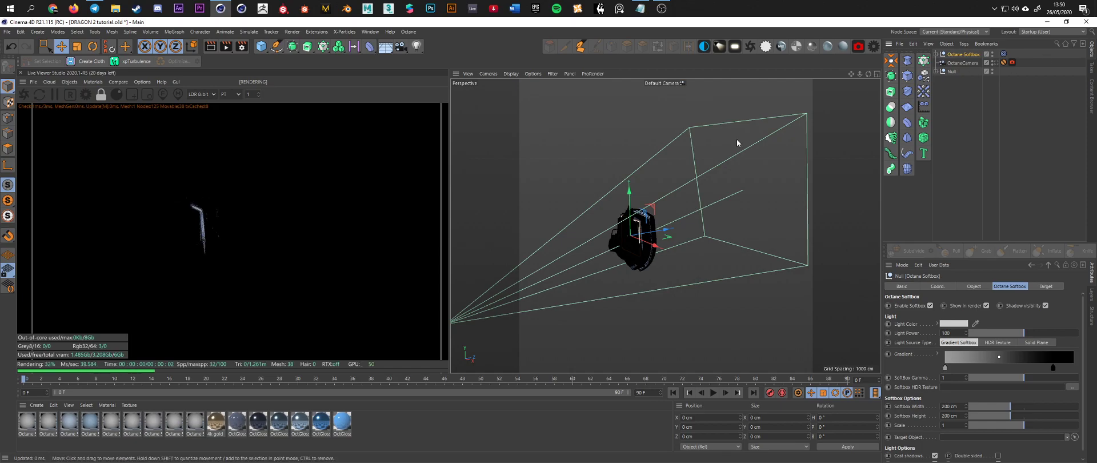
{"action": "left_click_drag", "start_coordinate": [671, 228], "coordinate": [633, 231]}
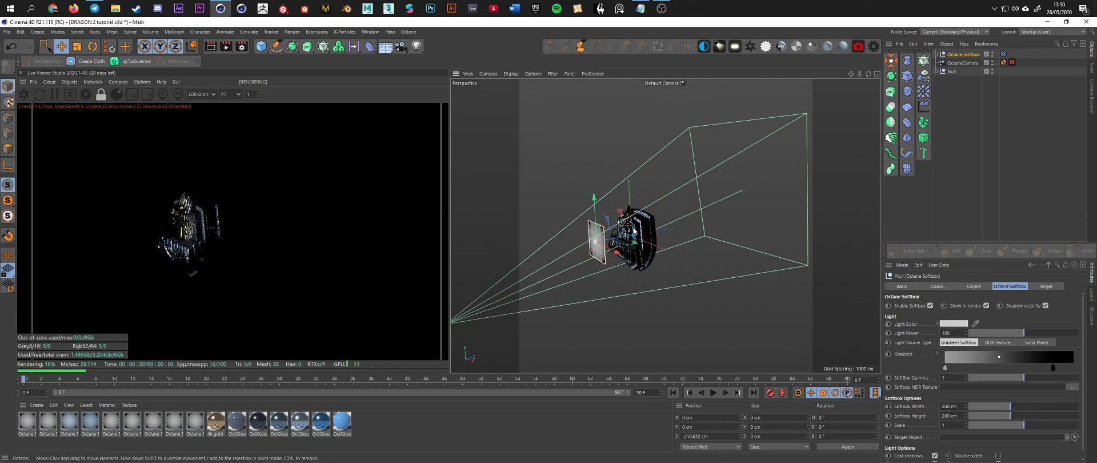
- Rotate the softbox to -180° pitch and place it behind the logo at about 197 cm on Z
{"action": "key", "text": "r"}
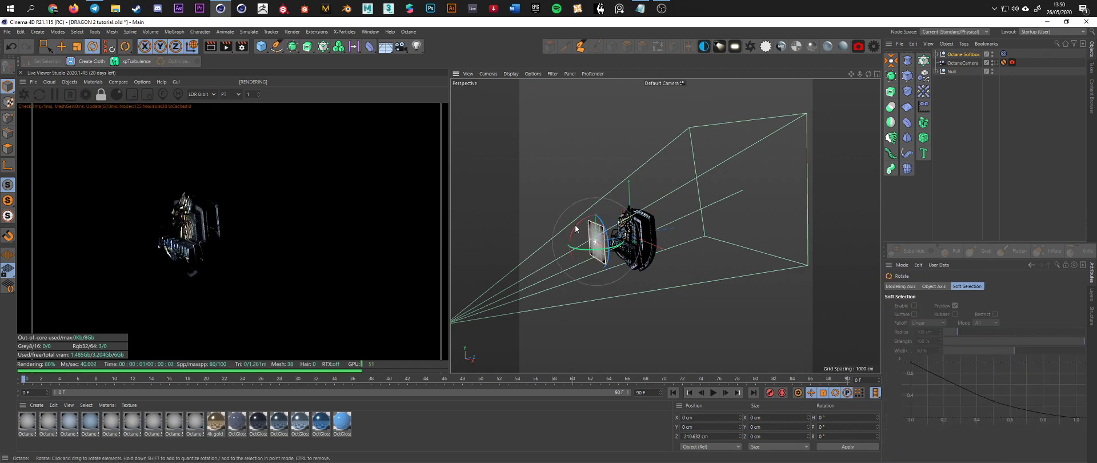
{"action": "left_click", "coordinate": [962, 63]}
{"action": "left_click", "coordinate": [962, 53]}
{"action": "left_click_drag", "start_coordinate": [576, 228], "coordinate": [543, 256]}
{"action": "key", "text": "e"}
{"action": "left_click", "coordinate": [964, 54]}
{"action": "left_click_drag", "start_coordinate": [651, 264], "coordinate": [725, 272], "text": "alt"}
- Set the softbox to 440 cm wide and 450 cm high and move it back to about 364 cm on Z
{"action": "left_click_drag", "start_coordinate": [1010, 407], "coordinate": [1077, 408]}
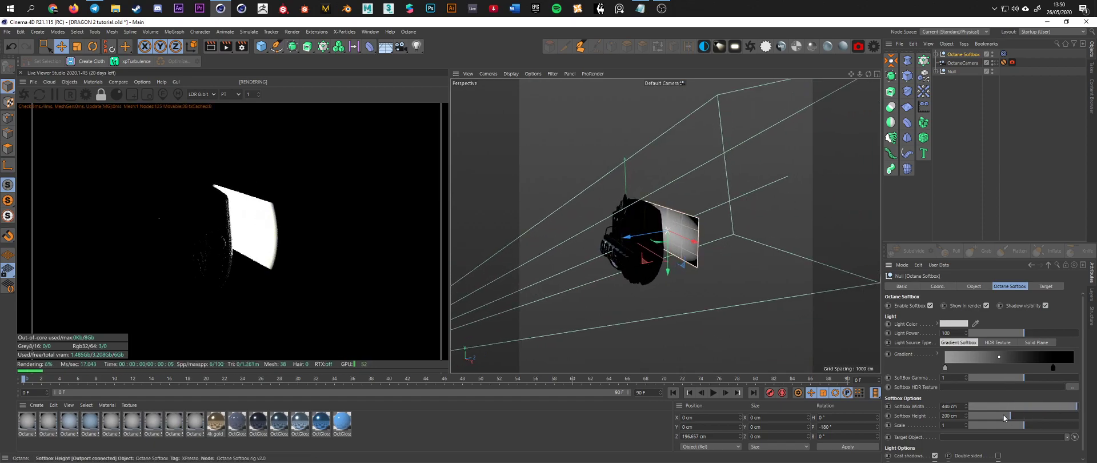
{"action": "left_click_drag", "start_coordinate": [1009, 416], "coordinate": [1077, 416]}
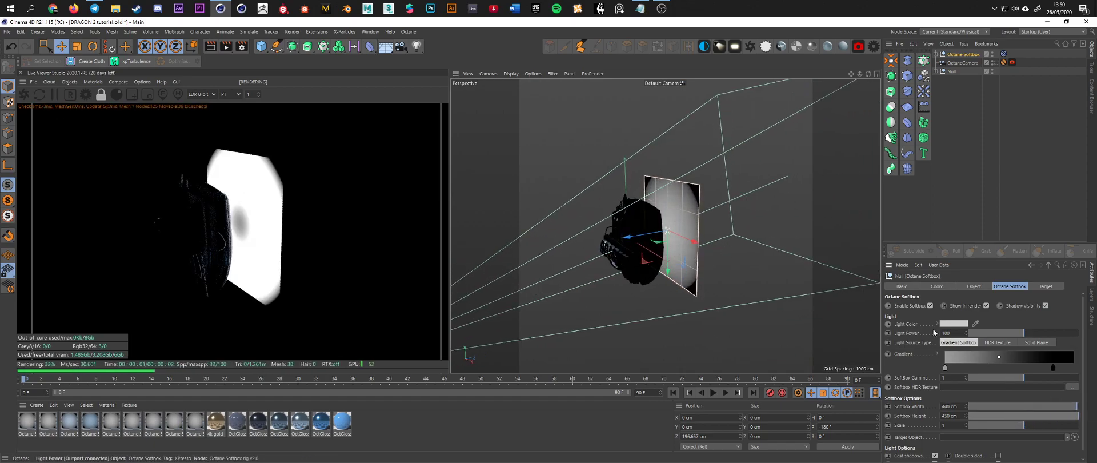
{"action": "left_click_drag", "start_coordinate": [639, 272], "coordinate": [685, 238]}
- Check the softbox behind the logo through the Octane camera, and return to the default camera
{"action": "left_click", "coordinate": [996, 62]}
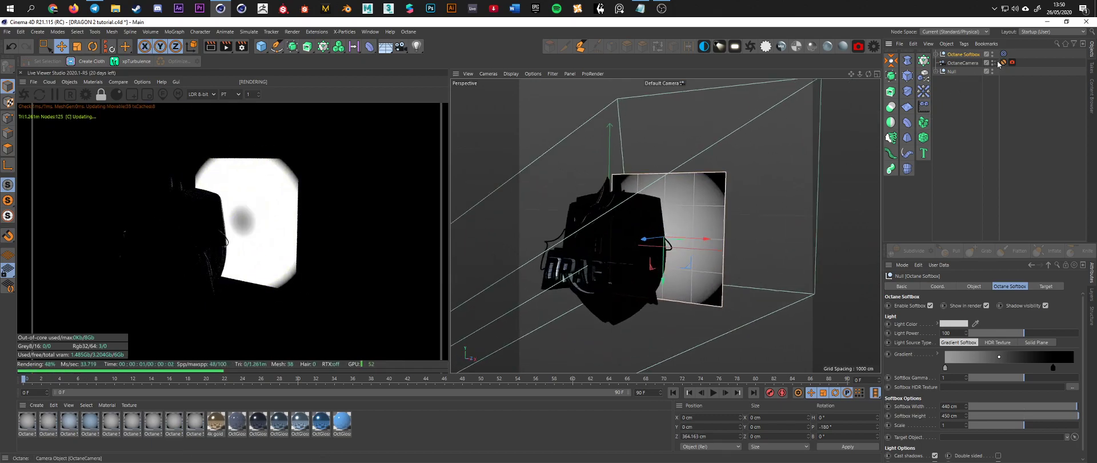
{"action": "left_click", "coordinate": [1000, 63]}
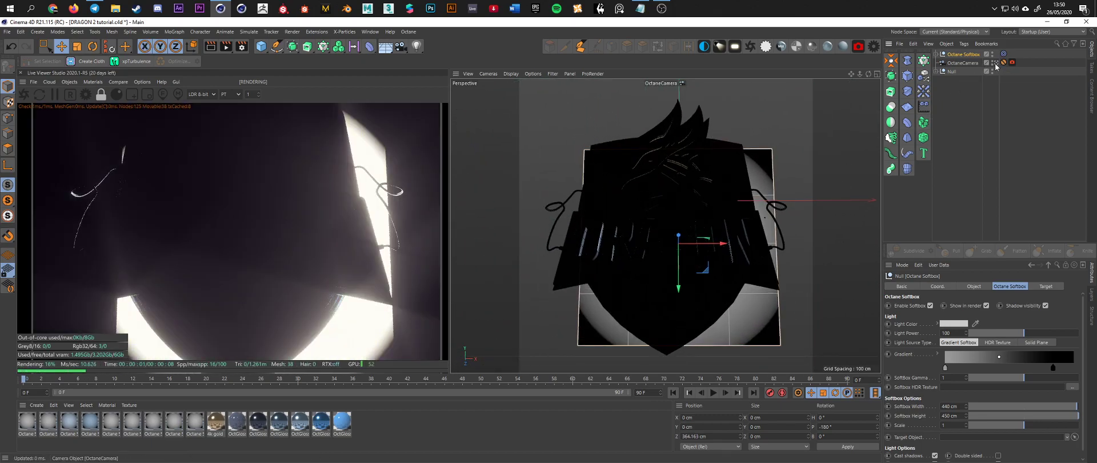
{"action": "left_click", "coordinate": [996, 63]}
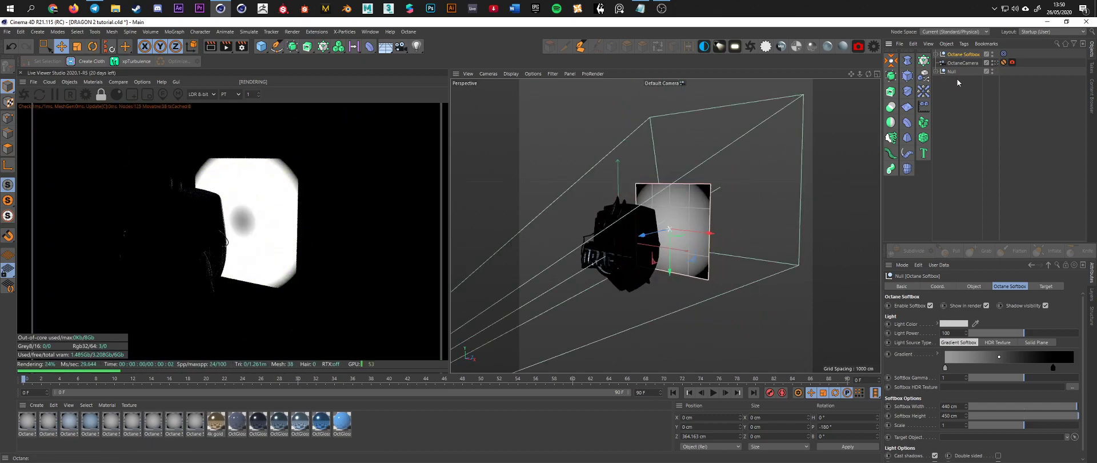
{"action": "left_click", "coordinate": [736, 49]}
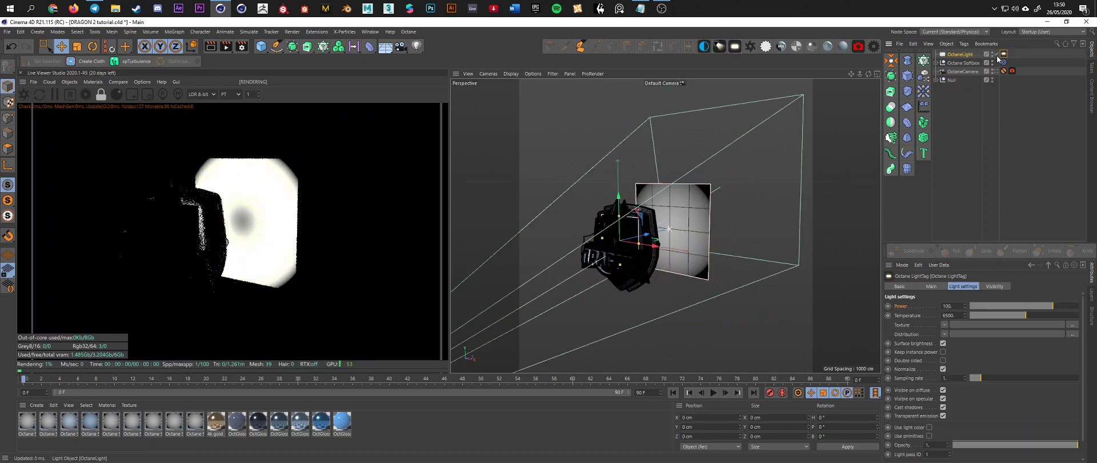
{"action": "left_click", "coordinate": [995, 286]}
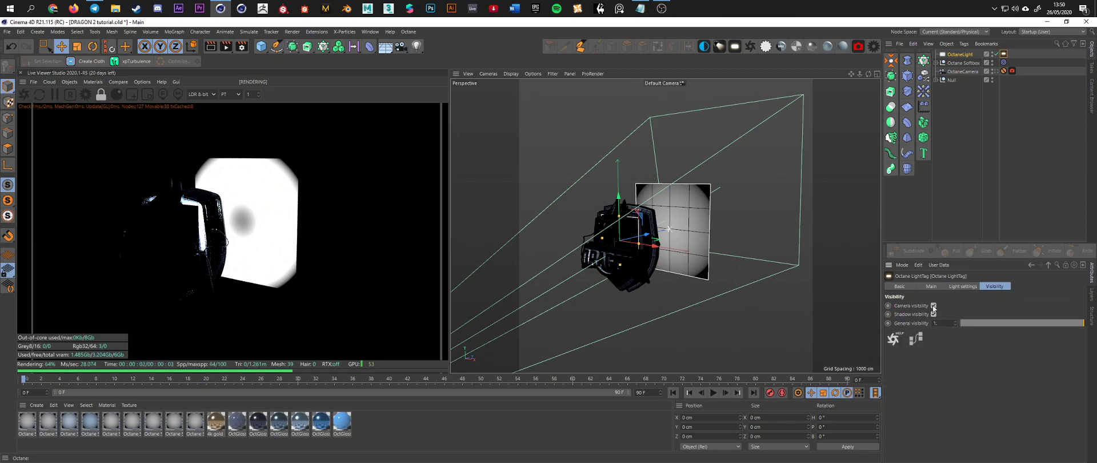
{"action": "left_click", "coordinate": [970, 55]}
{"action": "key", "text": "Delete"}
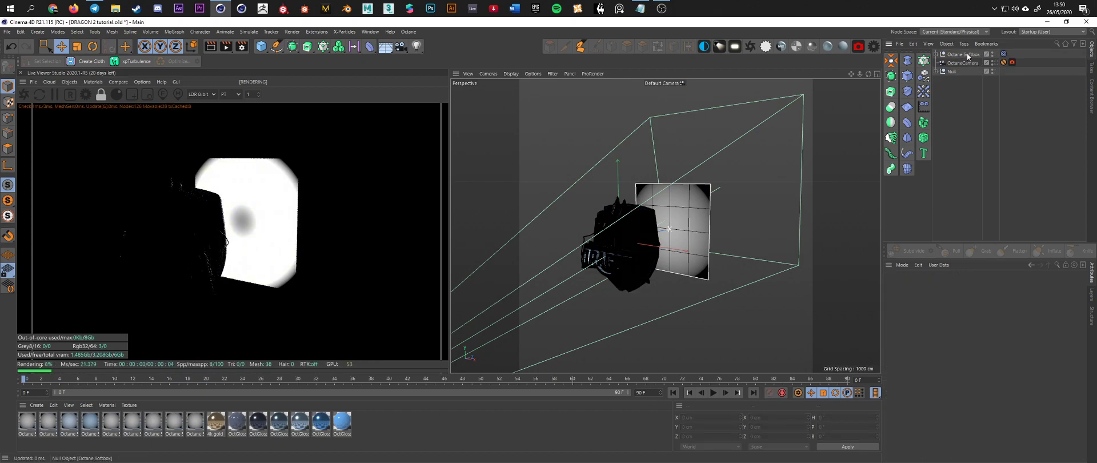
- Hide the softbox itself from the render and check the logo's rim lighting through the Octane camera
{"action": "left_click", "coordinate": [967, 55]}
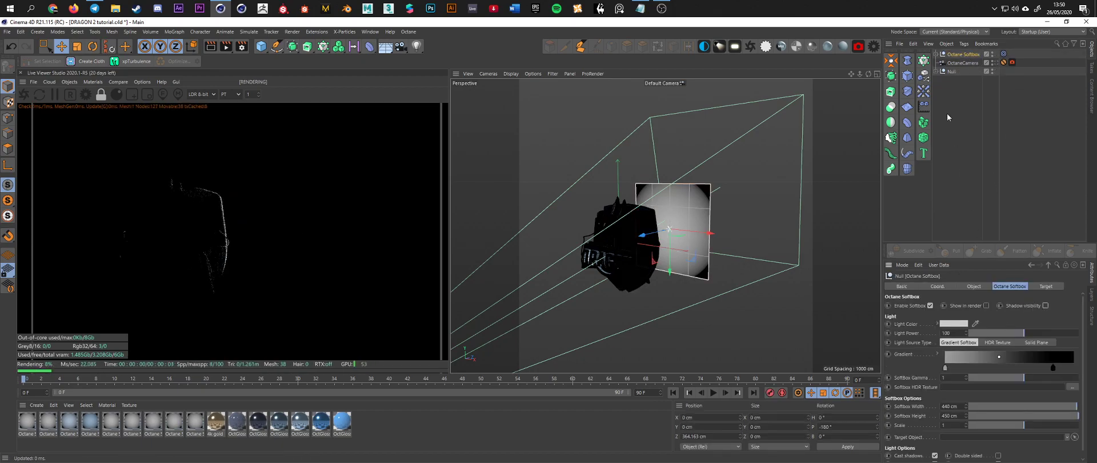
{"action": "left_click", "coordinate": [995, 63]}
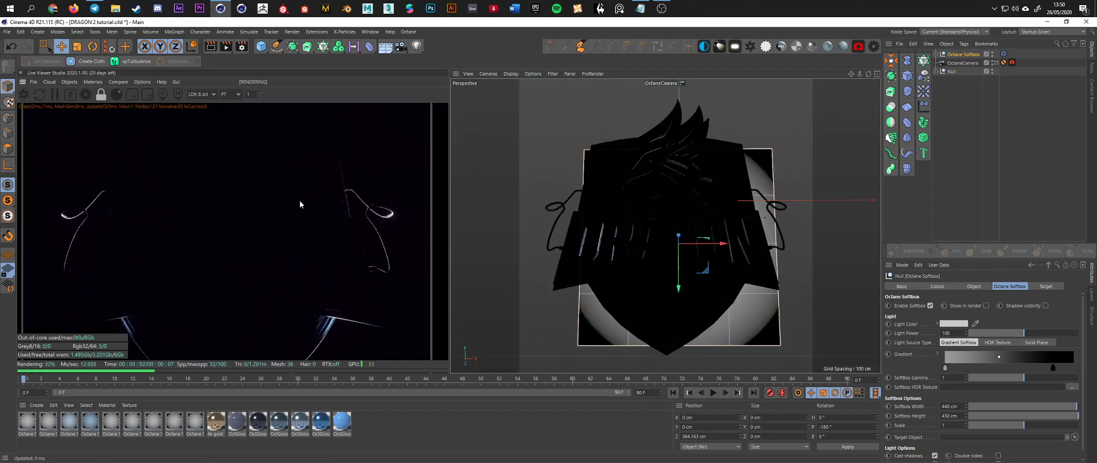
{"action": "left_click", "coordinate": [996, 63]}
- Move the softbox farther back to about 566 cm on Z and scale it up to about 554 by 566 cm
{"action": "mouse_move", "coordinate": [702, 228]}
{"action": "left_mouse_down", "text": "alt"}
{"action": "mouse_move", "coordinate": [673, 231]}
{"action": "mouse_move", "coordinate": [703, 228]}
{"action": "left_mouse_up", "text": "alt"}
{"action": "key", "text": "t"}
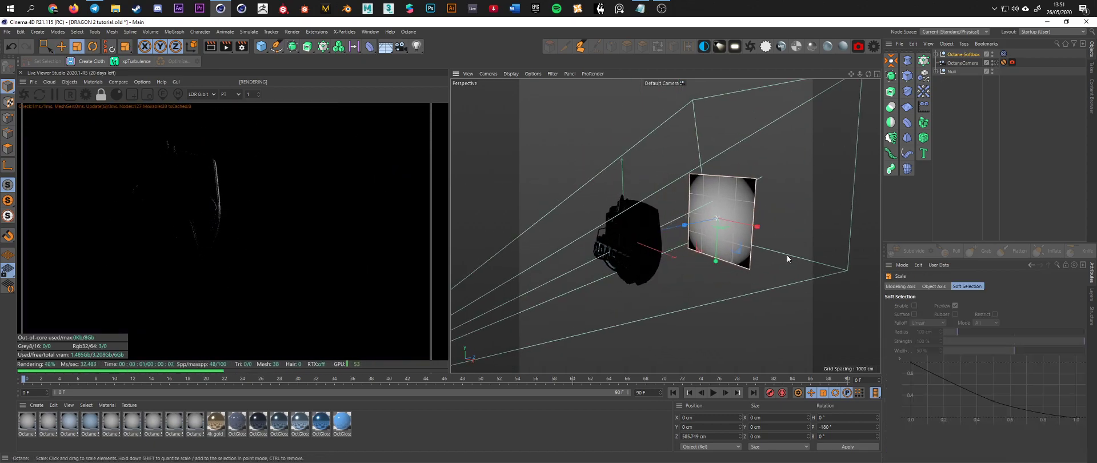
{"action": "left_click_drag", "start_coordinate": [791, 251], "coordinate": [733, 230], "text": "alt"}
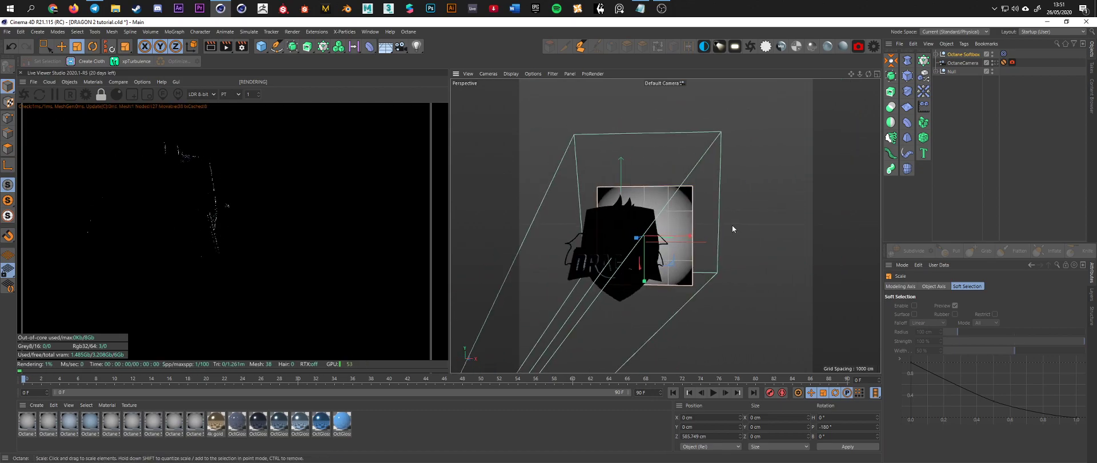
- Shift the softbox to about -22 cm on X in the front view and check its placement in the right and top views
{"action": "middle_click", "coordinate": [733, 229]}
{"action": "scroll", "coordinate": [776, 289], "scroll_direction": "up", "scroll_amount": 4}
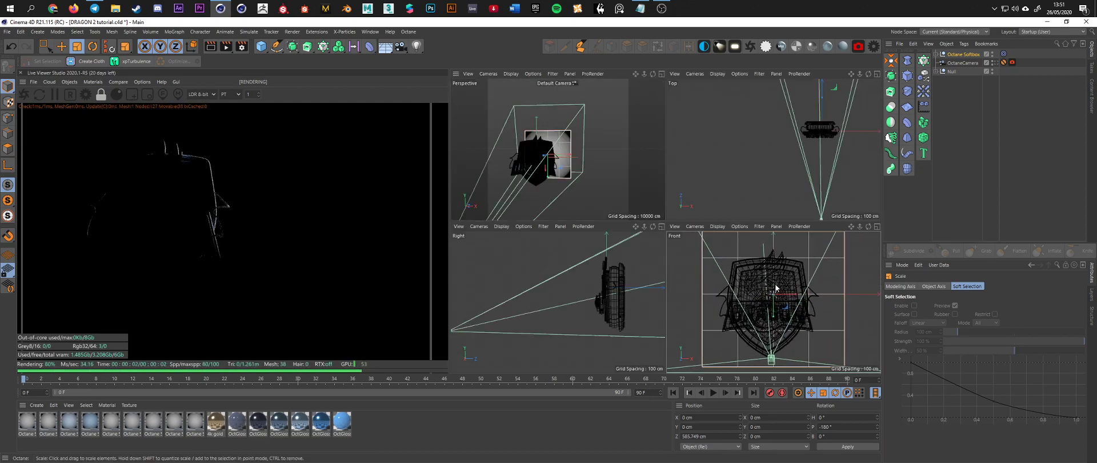
{"action": "key", "text": "e"}
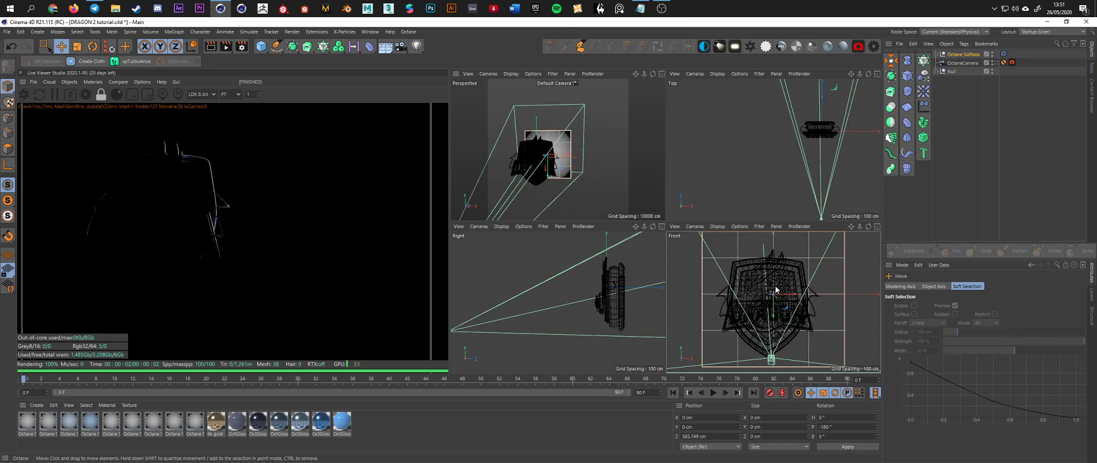
{"action": "scroll", "coordinate": [776, 289], "scroll_direction": "down", "scroll_amount": 2}
{"action": "left_click_drag", "start_coordinate": [788, 280], "coordinate": [787, 287]}
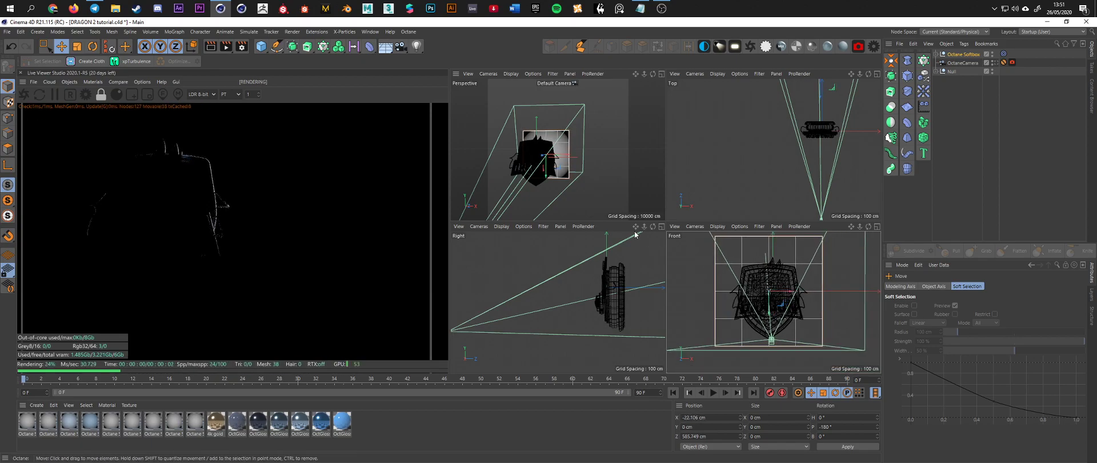
{"action": "scroll", "coordinate": [633, 289], "scroll_direction": "down", "scroll_amount": 5}
{"action": "middle_click_drag", "start_coordinate": [637, 294], "coordinate": [544, 304], "text": "alt"}
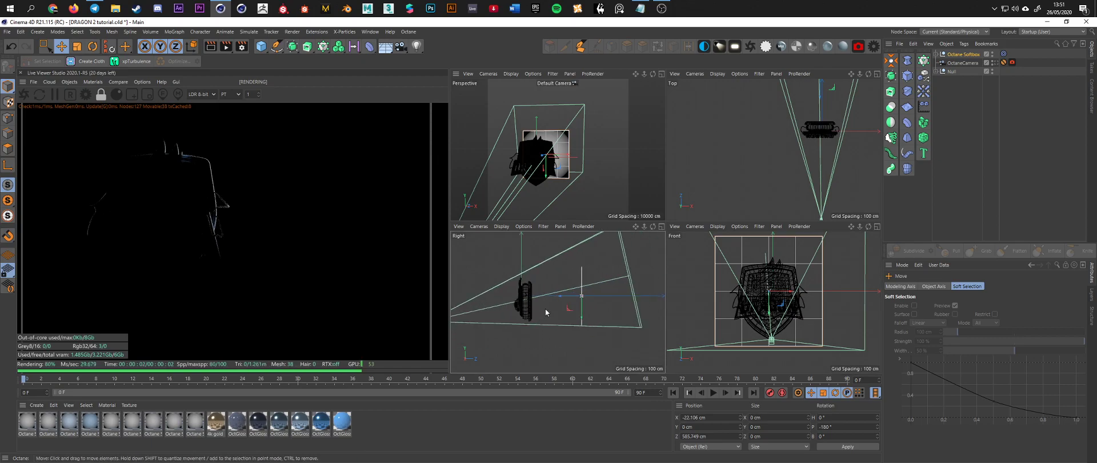
{"action": "scroll", "coordinate": [782, 159], "scroll_direction": "down", "scroll_amount": 5}
{"action": "middle_click_drag", "start_coordinate": [808, 152], "coordinate": [775, 188], "text": "alt"}
{"action": "scroll", "coordinate": [775, 189], "scroll_direction": "up", "scroll_amount": 1}
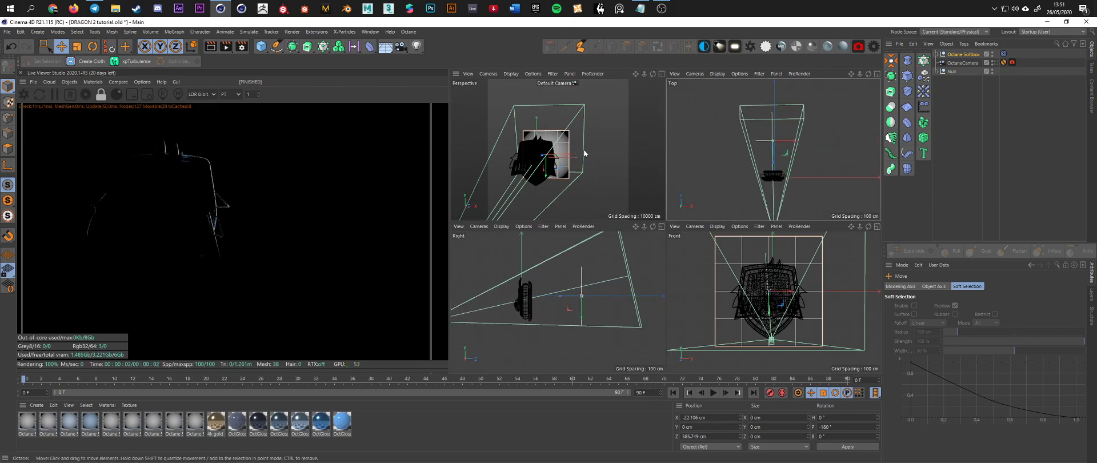
{"action": "middle_click", "coordinate": [547, 158]}
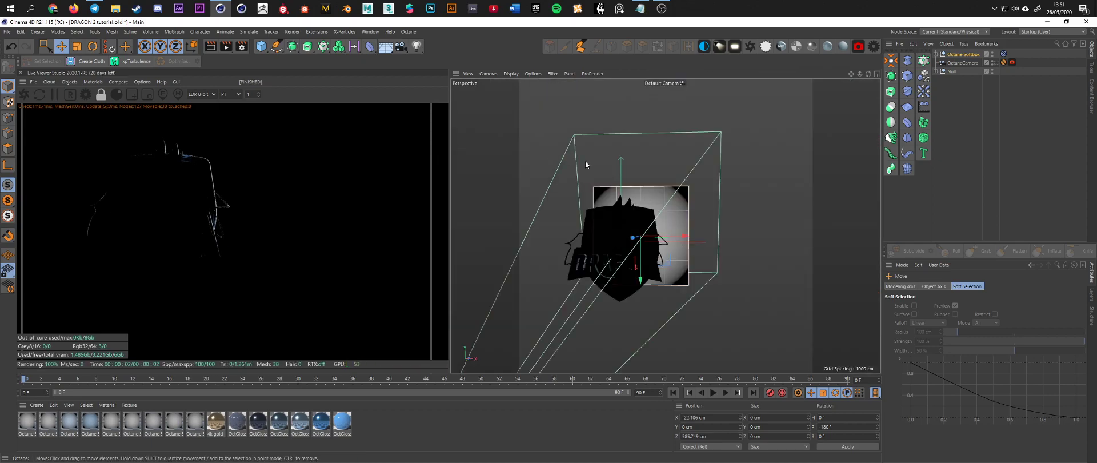
- Rename the softbox behind the logo as BACK
{"action": "double_click", "coordinate": [965, 54]}
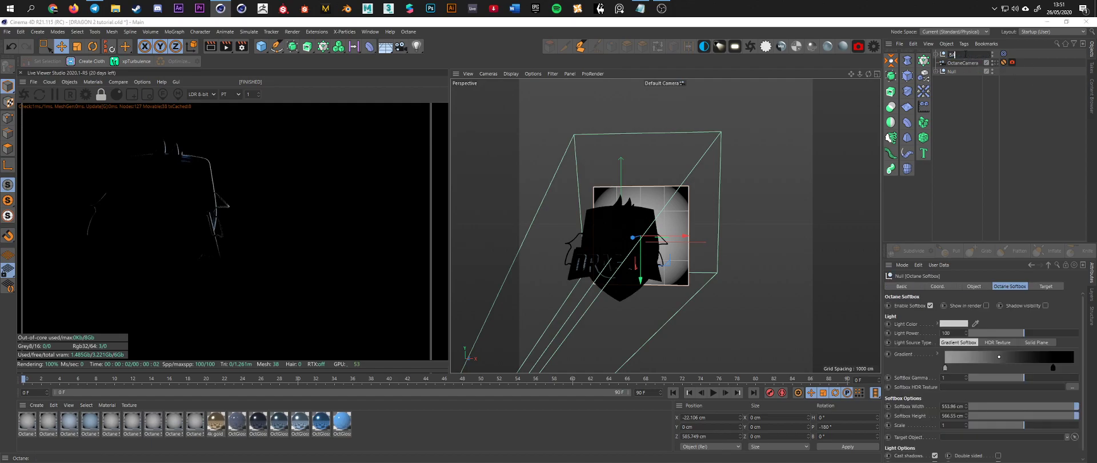
{"action": "key", "text": "Return"}
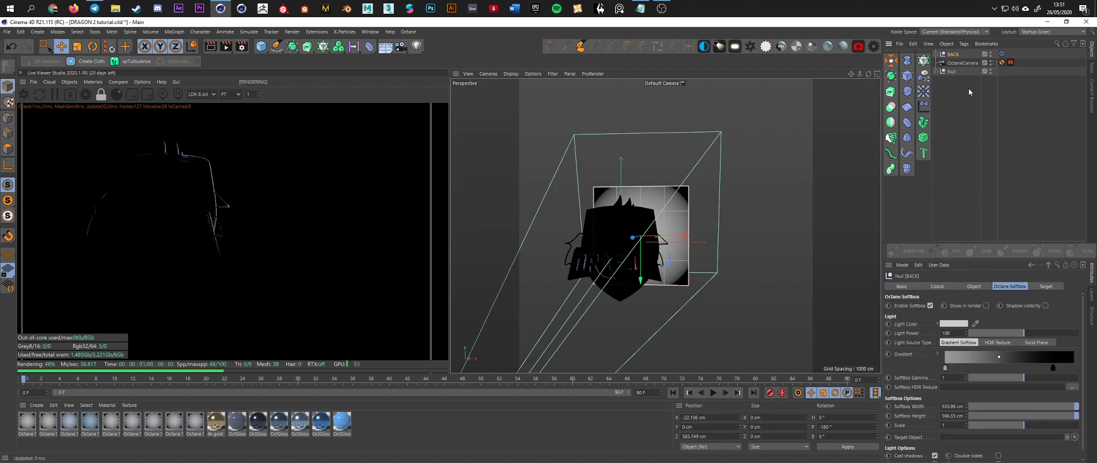
- Try a light power of 90 on the BACK softbox, check it through the Octane camera, and reset the power to 100
{"action": "left_click_drag", "start_coordinate": [955, 333], "coordinate": [915, 335]}
{"action": "type", "text": "90"}
{"action": "key", "text": "Return"}
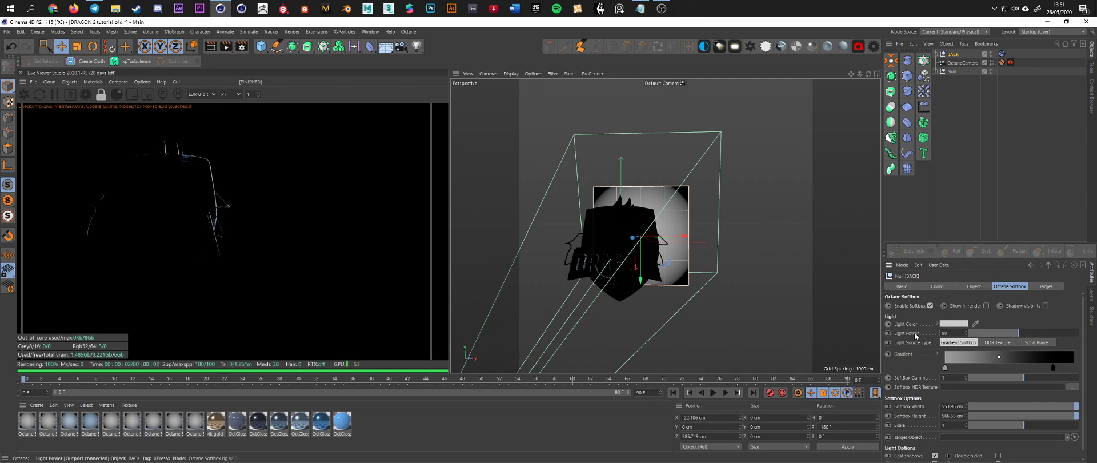
{"action": "left_click", "coordinate": [994, 63]}
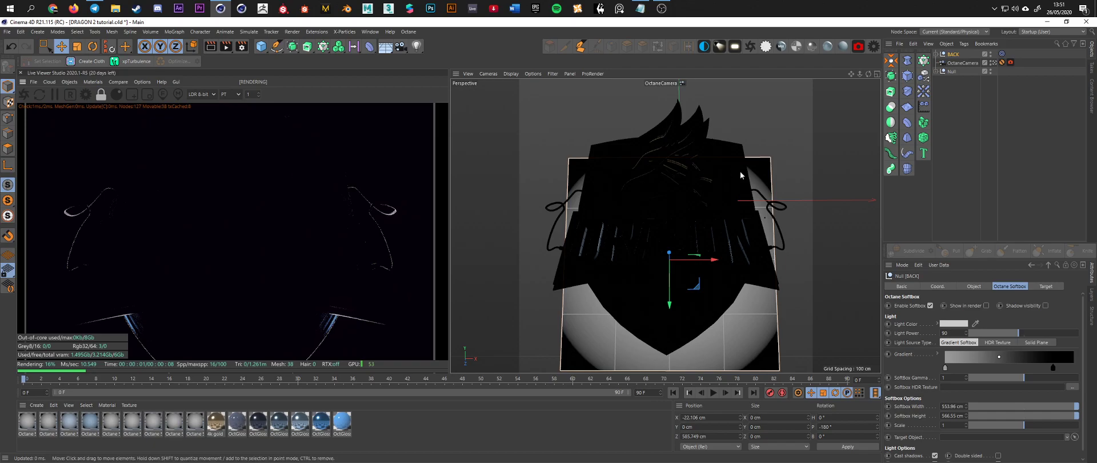
{"action": "left_click_drag", "start_coordinate": [953, 333], "coordinate": [920, 336]}
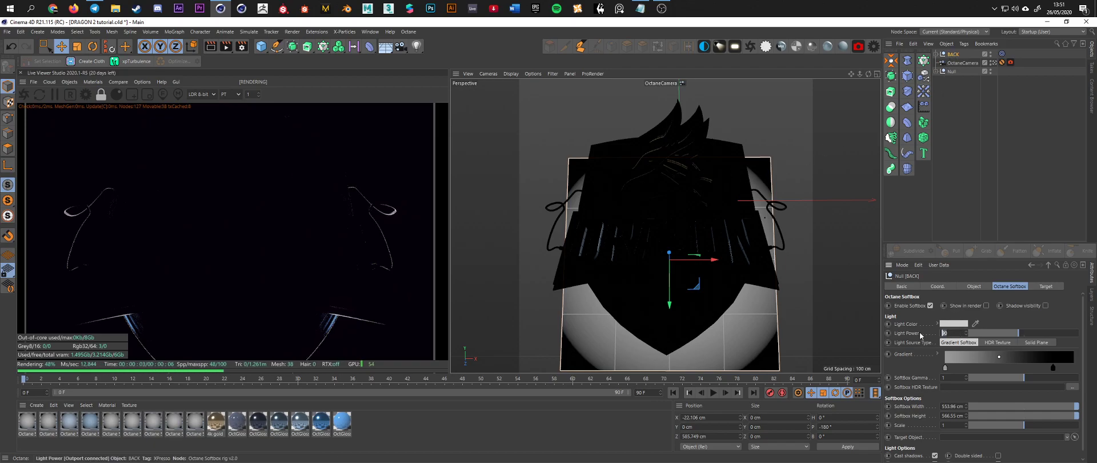
{"action": "key", "text": "Return"}
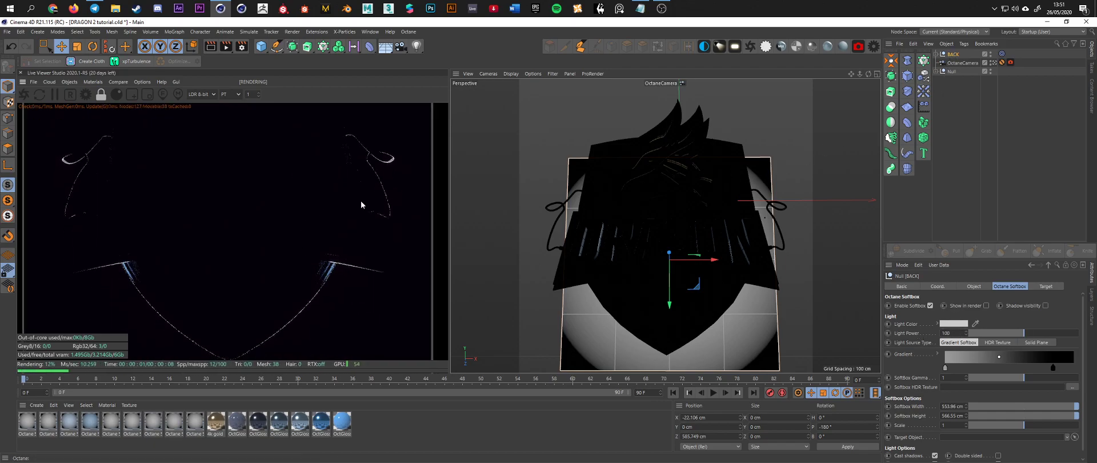
- Return to the default camera and add a second Octane softbox in front of the logo at about -241 cm on Z
{"action": "left_click", "coordinate": [994, 63]}
{"action": "scroll", "coordinate": [648, 220], "scroll_direction": "down", "scroll_amount": 2}
{"action": "left_click_drag", "start_coordinate": [649, 219], "coordinate": [657, 186], "text": "alt"}
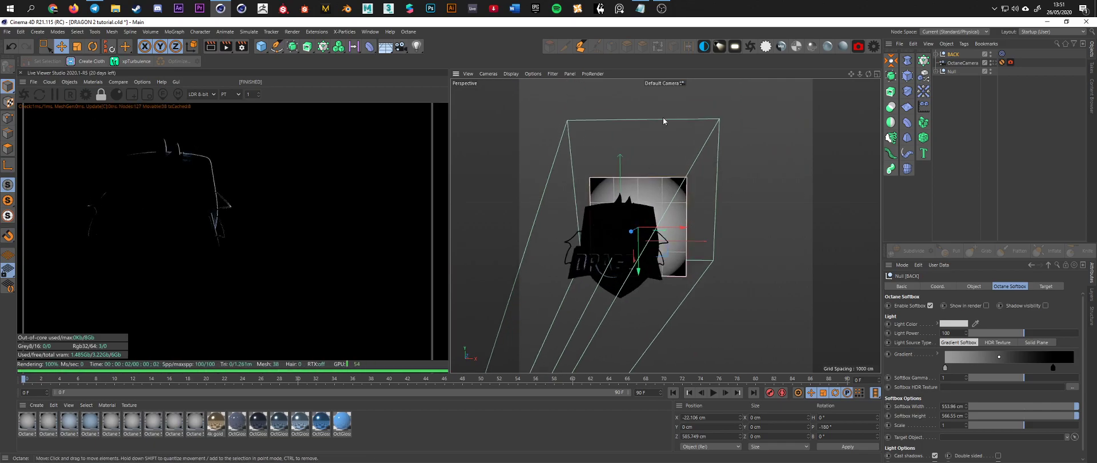
{"action": "left_click", "coordinate": [1090, 91]}
{"action": "double_click", "coordinate": [1065, 136]}
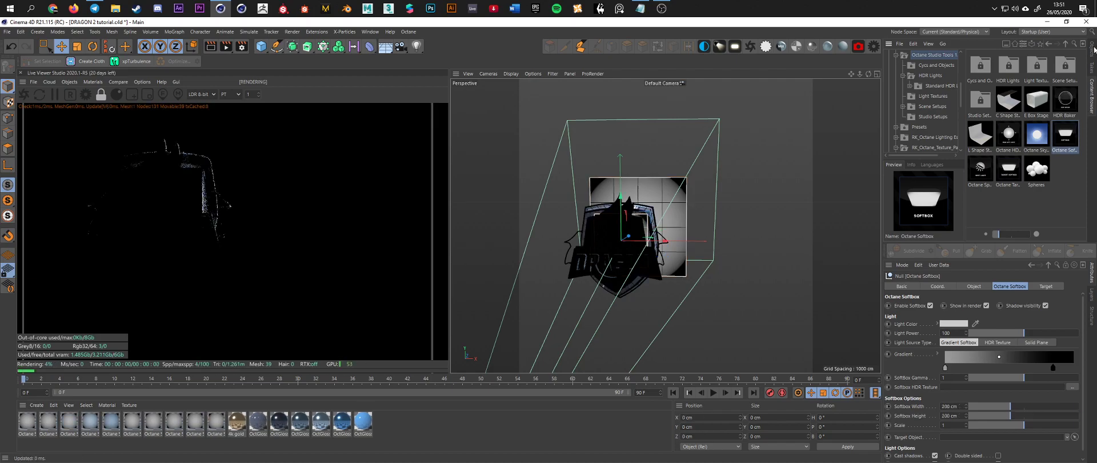
{"action": "left_click_drag", "start_coordinate": [642, 232], "coordinate": [599, 251]}
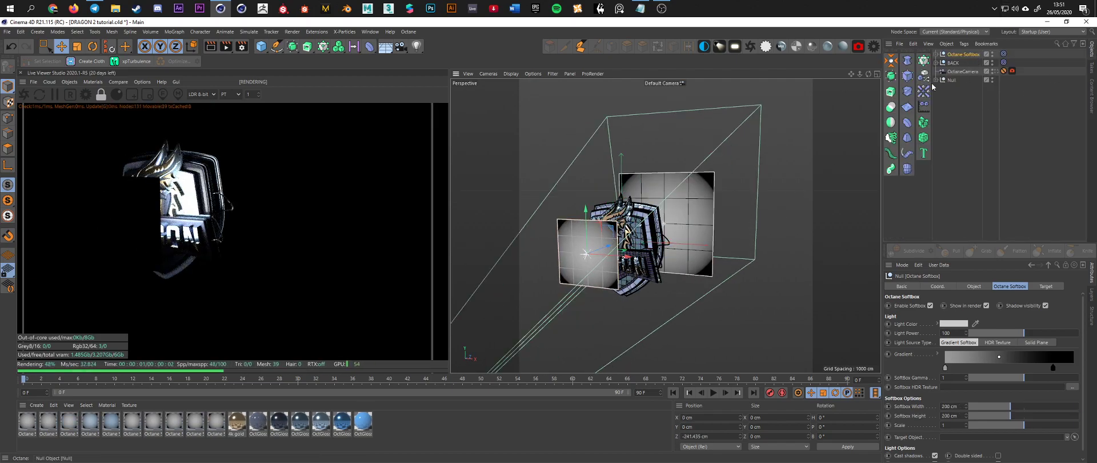
- Rotate the new softbox to a 90° heading and align it with the logo at about -41 cm Y and 41 cm Z
{"action": "key", "text": "r"}
{"action": "left_click_drag", "start_coordinate": [597, 262], "coordinate": [622, 252]}
{"action": "key", "text": "e"}
{"action": "middle_click", "coordinate": [615, 226]}
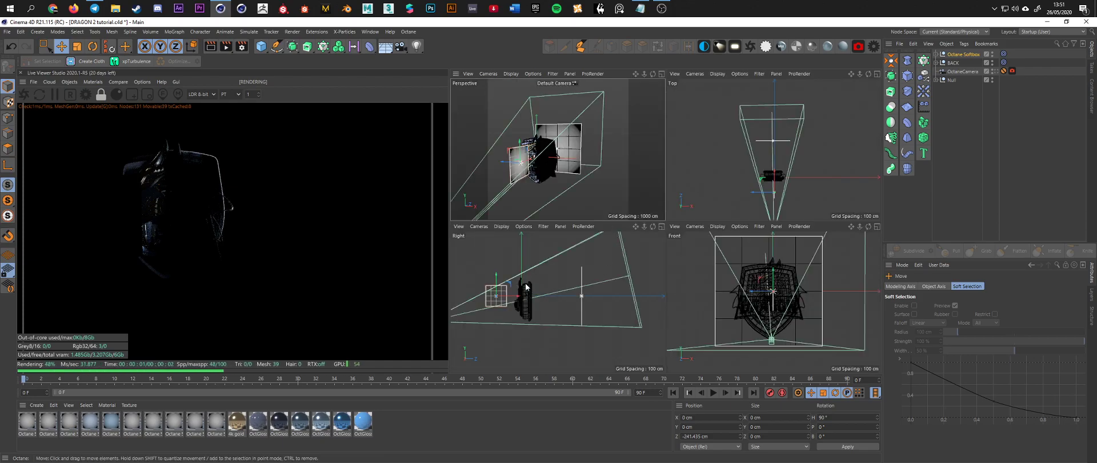
{"action": "middle_click", "coordinate": [530, 289]}
{"action": "scroll", "coordinate": [502, 239], "scroll_direction": "up", "scroll_amount": 5}
{"action": "left_click_drag", "start_coordinate": [619, 209], "coordinate": [728, 258]}
- Set the new softbox's height to 480 cm so it covers the logo's full side
{"action": "left_click_drag", "start_coordinate": [1010, 421], "coordinate": [1060, 416]}
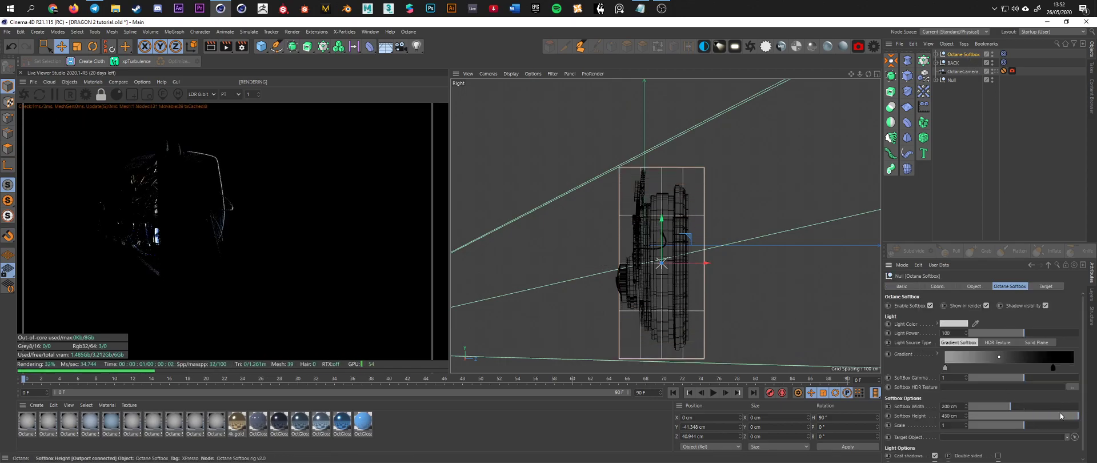
{"action": "left_click", "coordinate": [957, 415]}
{"action": "type", "text": "500"}
{"action": "key", "text": "Return"}
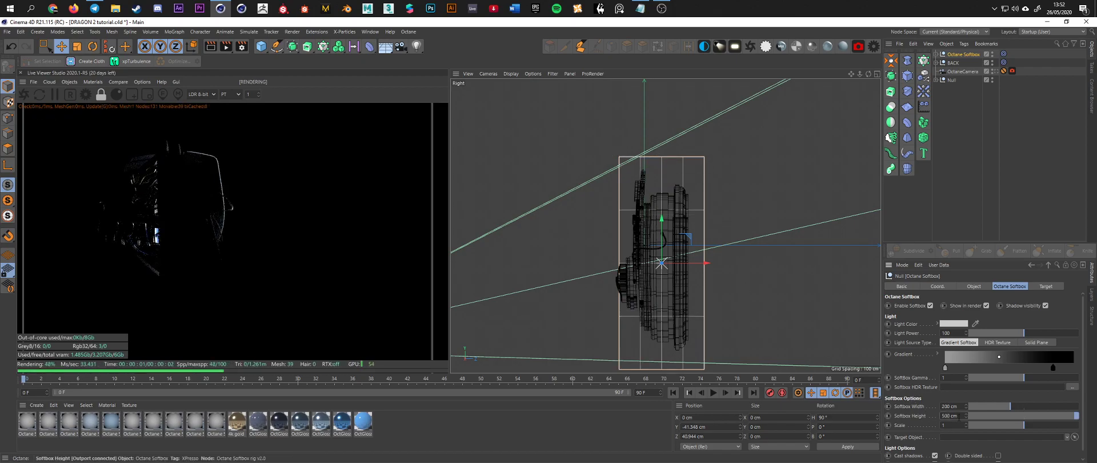
{"action": "type", "text": "480"}
{"action": "key", "text": "Return"}
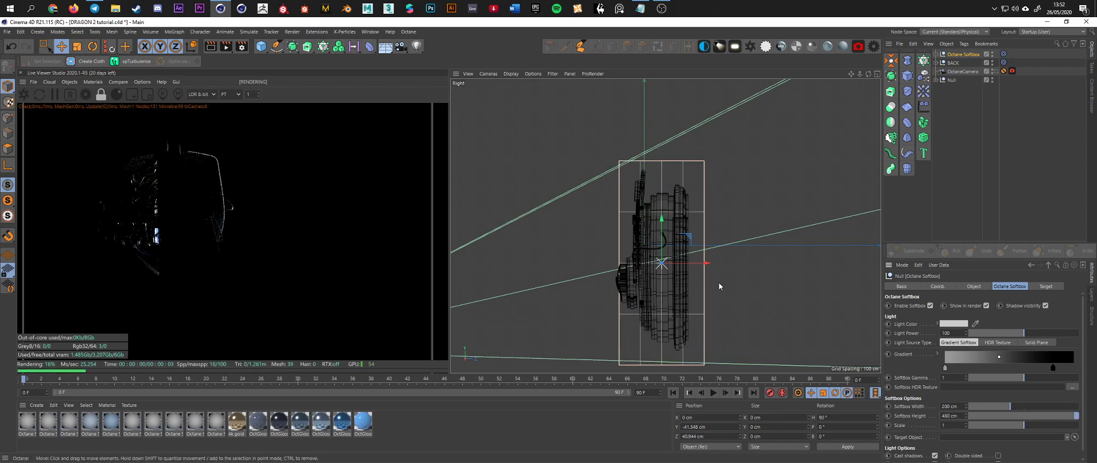
- Move the side softbox away from the logo to about 555 cm on X in the front view
{"action": "middle_click", "coordinate": [638, 162]}
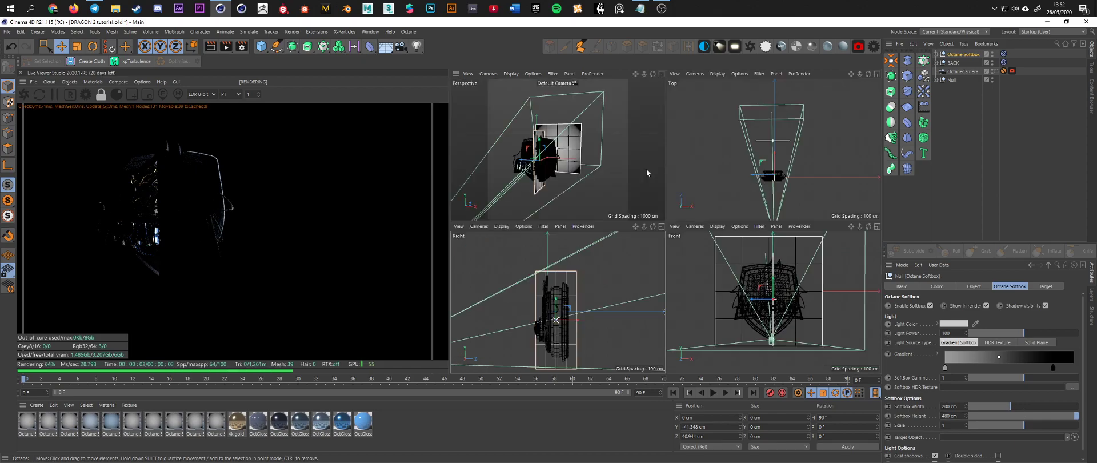
{"action": "middle_click", "coordinate": [647, 169]}
{"action": "middle_click", "coordinate": [633, 230]}
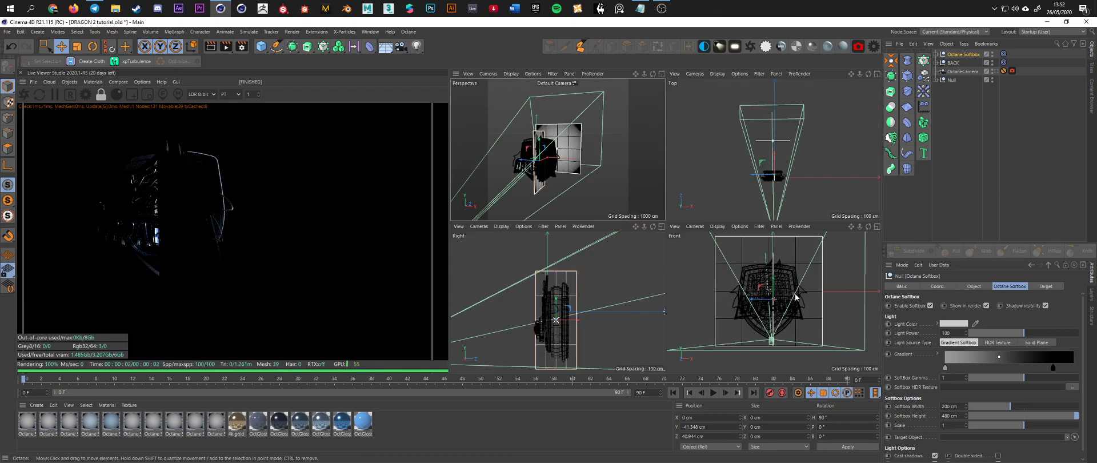
{"action": "middle_click", "coordinate": [793, 296]}
{"action": "scroll", "coordinate": [673, 223], "scroll_direction": "down", "scroll_amount": 4}
{"action": "middle_click_drag", "start_coordinate": [715, 210], "coordinate": [679, 214], "text": "alt"}
{"action": "left_click_drag", "start_coordinate": [599, 214], "coordinate": [691, 219]}
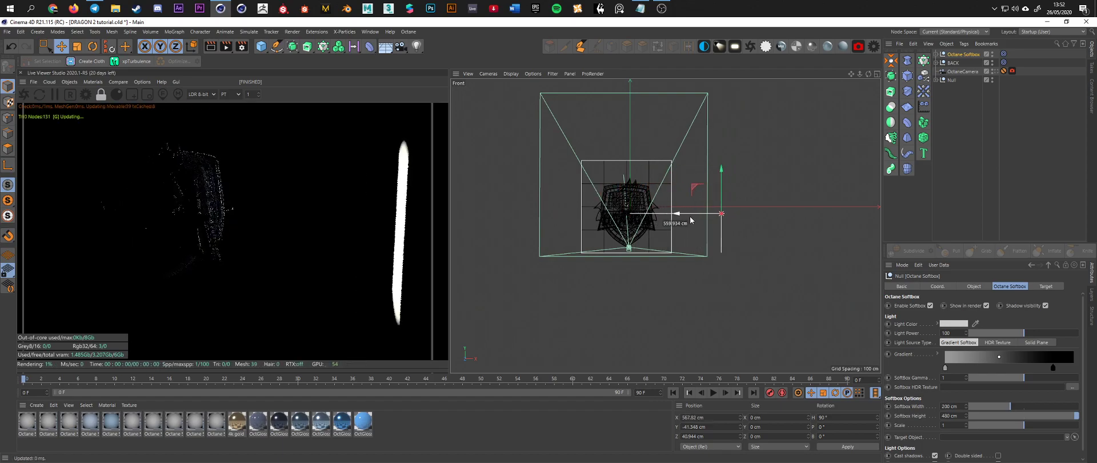
{"action": "scroll", "coordinate": [712, 208], "scroll_direction": "up", "scroll_amount": 2}
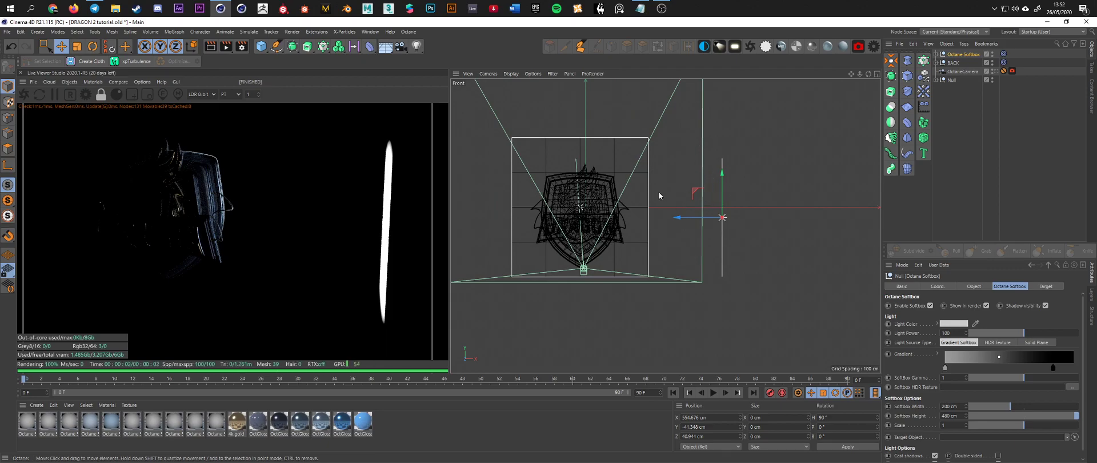
{"action": "scroll", "coordinate": [651, 197], "scroll_direction": "down", "scroll_amount": 4}
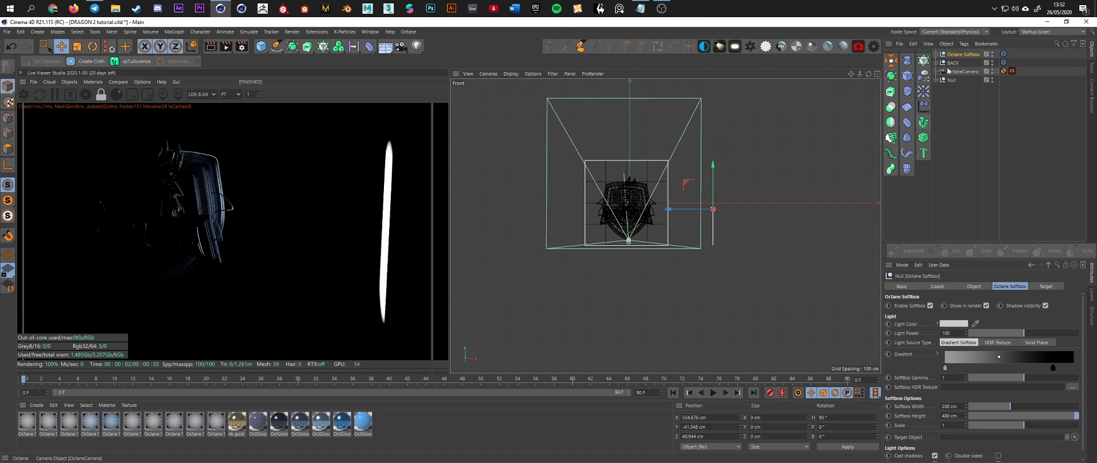
- Duplicate the side softbox and move the copy to the logo's opposite side, at about -540 cm on X
{"action": "left_click", "coordinate": [1089, 92]}
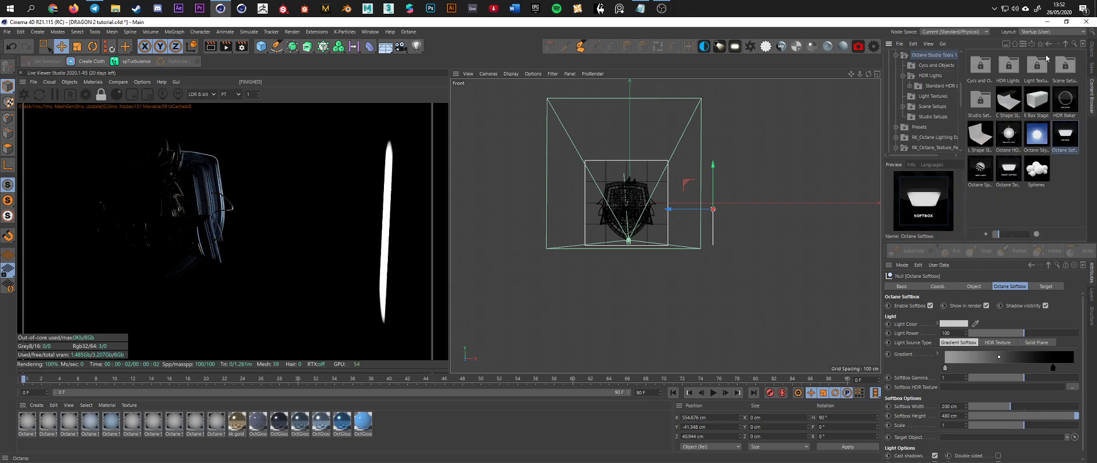
{"action": "left_click", "coordinate": [1090, 50]}
{"action": "key", "text": "ctrl+c"}
{"action": "key", "text": "ctrl+v"}
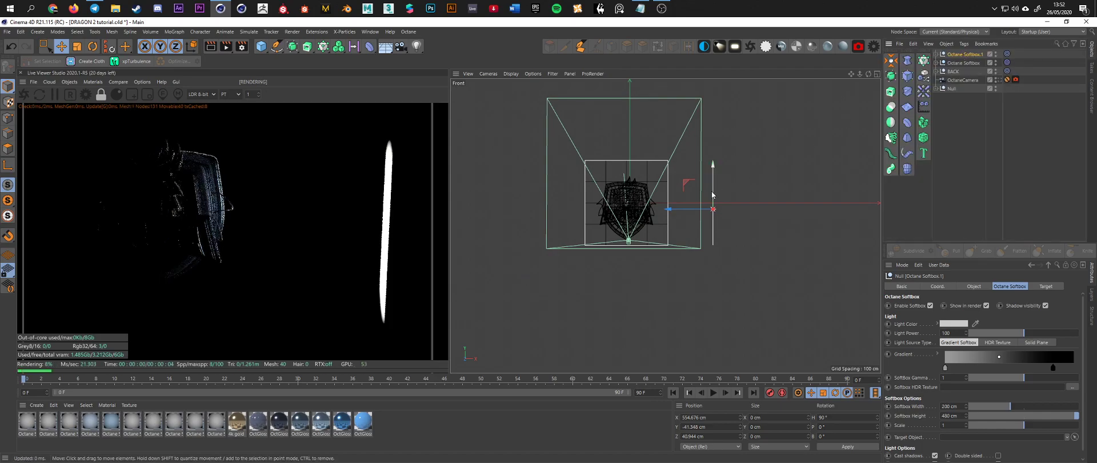
{"action": "left_click_drag", "start_coordinate": [693, 211], "coordinate": [523, 212]}
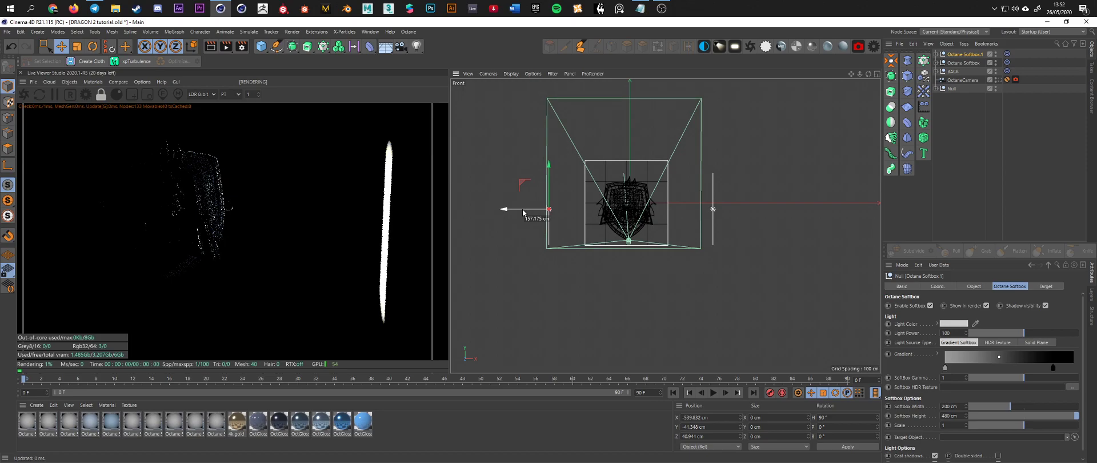
- Rotate the duplicated softbox to a -90° heading so that it faces the logo
{"action": "middle_click", "coordinate": [595, 162]}
{"action": "key", "text": "r"}
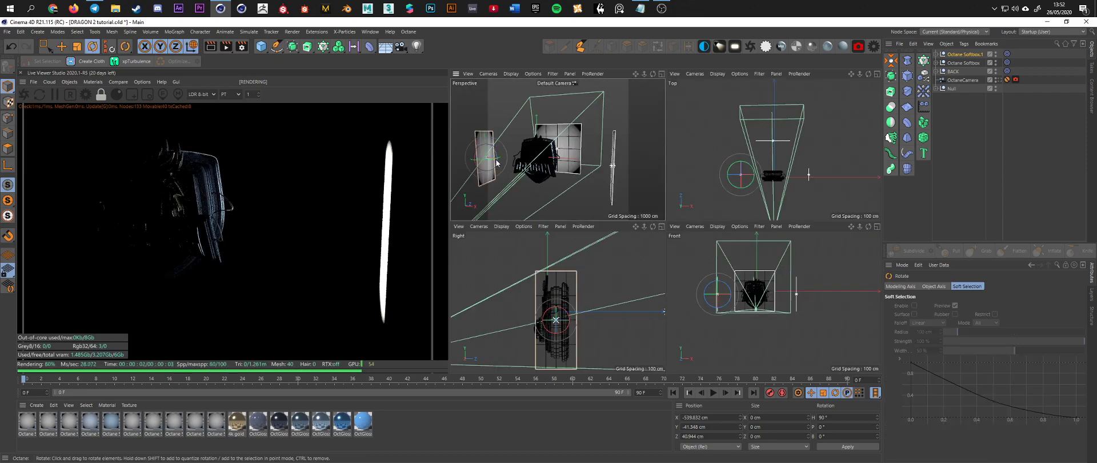
{"action": "left_click_drag", "start_coordinate": [495, 160], "coordinate": [478, 155]}
{"action": "key", "text": "e"}
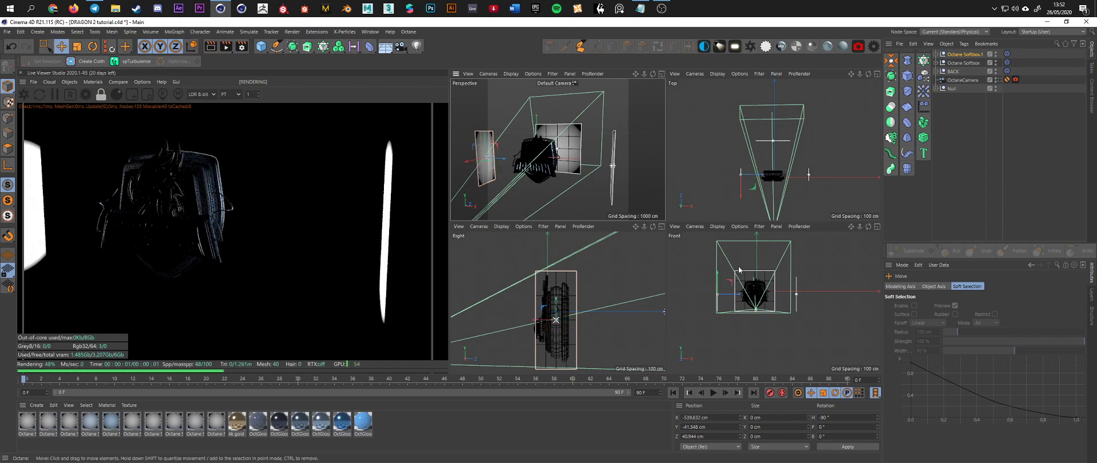
- Move the duplicated softbox out to about -631 cm on X and check the side lighting through the Octane camera
{"action": "middle_click", "coordinate": [720, 263]}
{"action": "left_click_drag", "start_coordinate": [638, 210], "coordinate": [571, 209]}
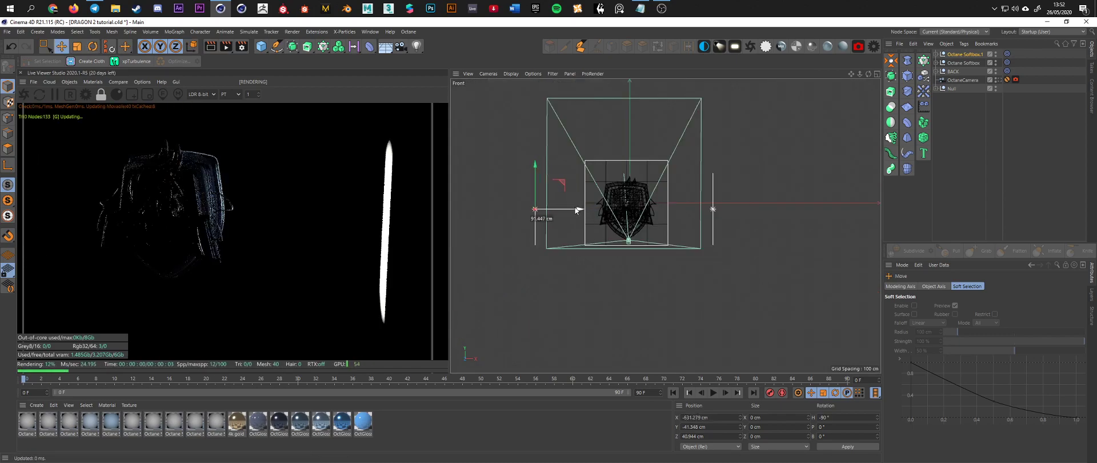
{"action": "left_click", "coordinate": [999, 80]}
{"action": "left_click_drag", "start_coordinate": [233, 182], "coordinate": [226, 256]}
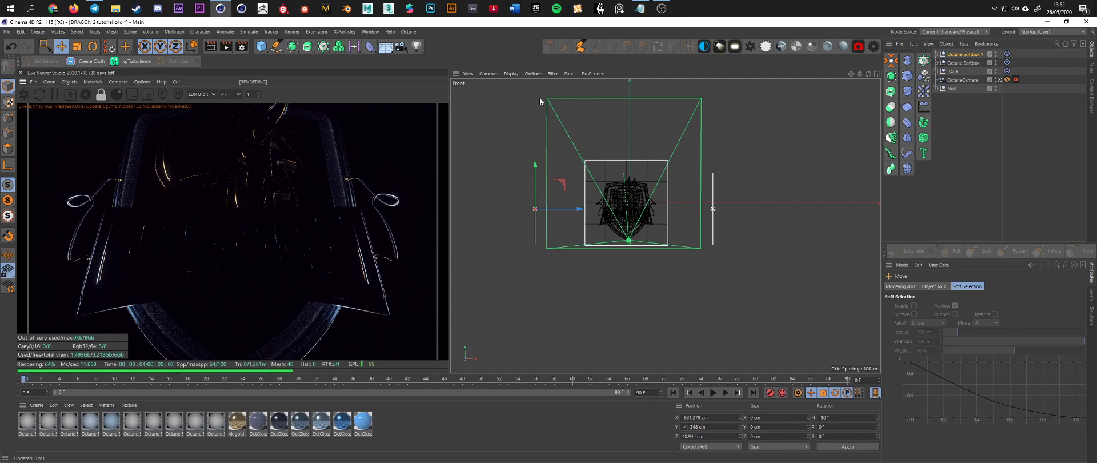
- Widen both side softboxes to about 365 cm while viewing them from the right
{"action": "left_click", "coordinate": [963, 54]}
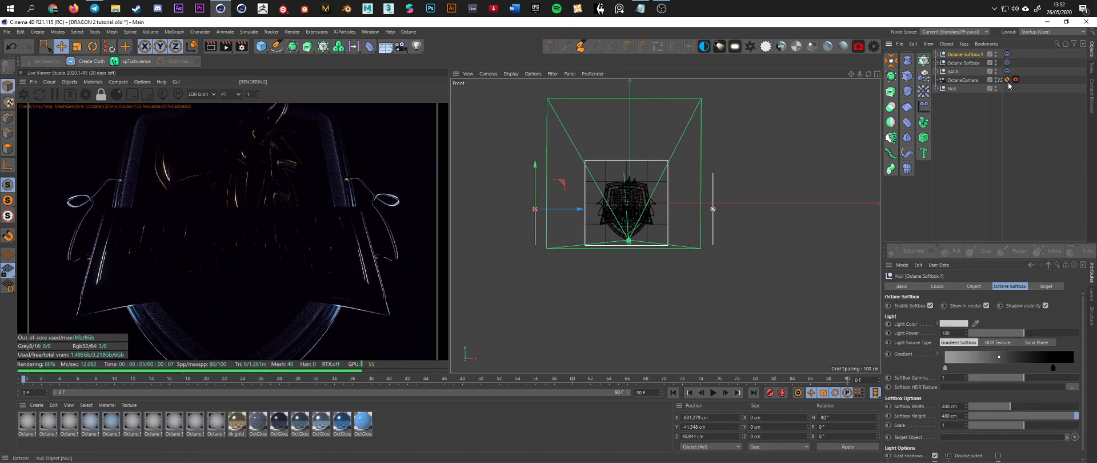
{"action": "middle_click", "coordinate": [680, 217]}
{"action": "middle_click", "coordinate": [593, 273]}
{"action": "left_click", "coordinate": [963, 62]}
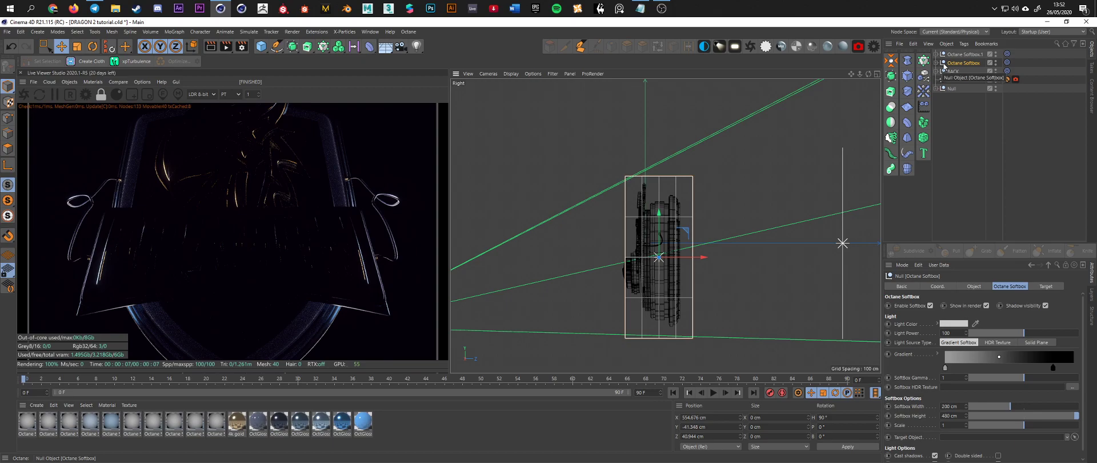
{"action": "left_click_drag", "start_coordinate": [1011, 404], "coordinate": [1056, 399]}
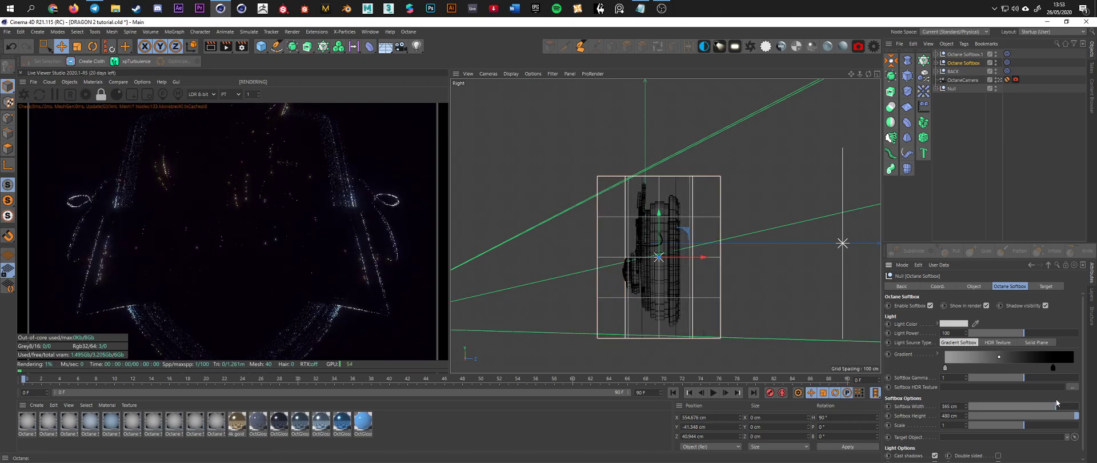
{"action": "left_click", "coordinate": [965, 54]}
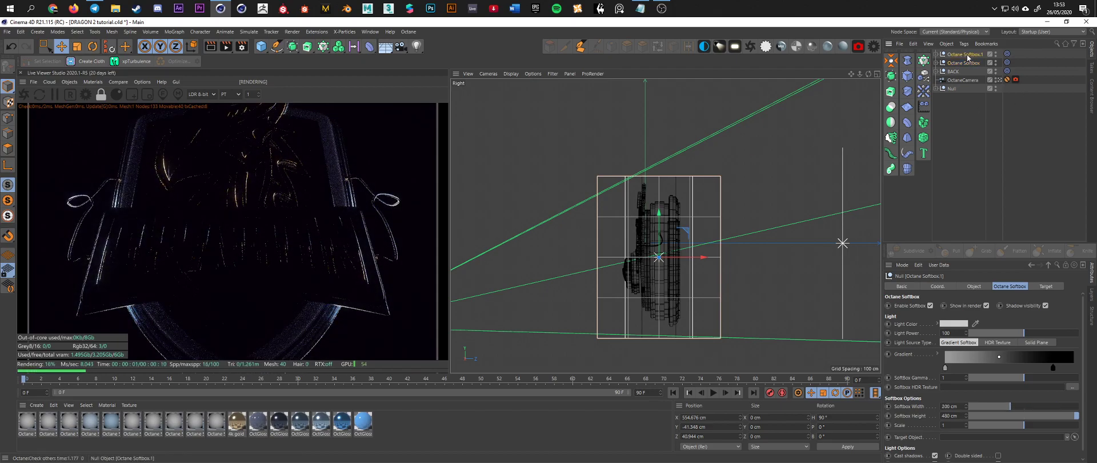
{"action": "left_click_drag", "start_coordinate": [1009, 407], "coordinate": [1056, 400]}
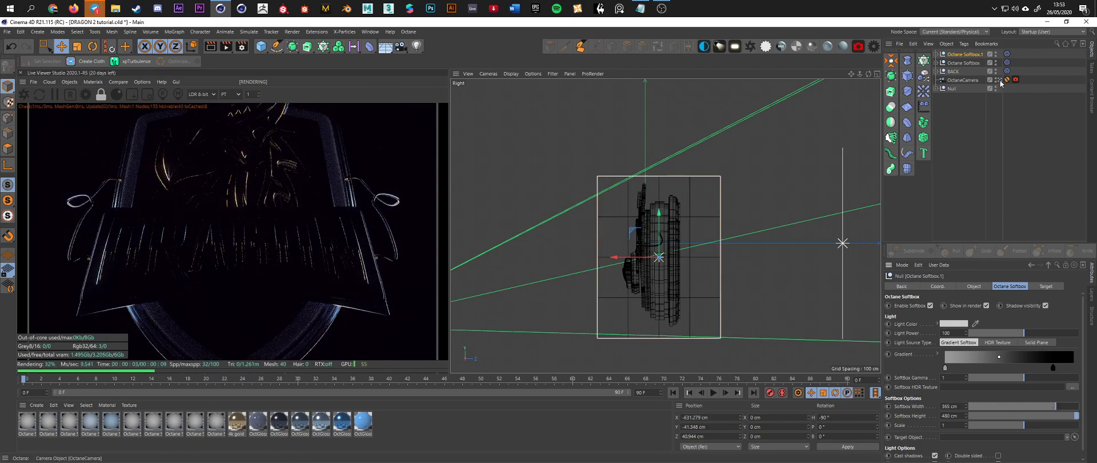
- Examine the three softboxes around the logo from the default camera, and check the lighting on the logo through the Octane camera
{"action": "middle_click", "coordinate": [663, 189]}
{"action": "middle_click", "coordinate": [661, 189]}
{"action": "left_click_drag", "start_coordinate": [609, 186], "coordinate": [698, 206], "text": "alt"}
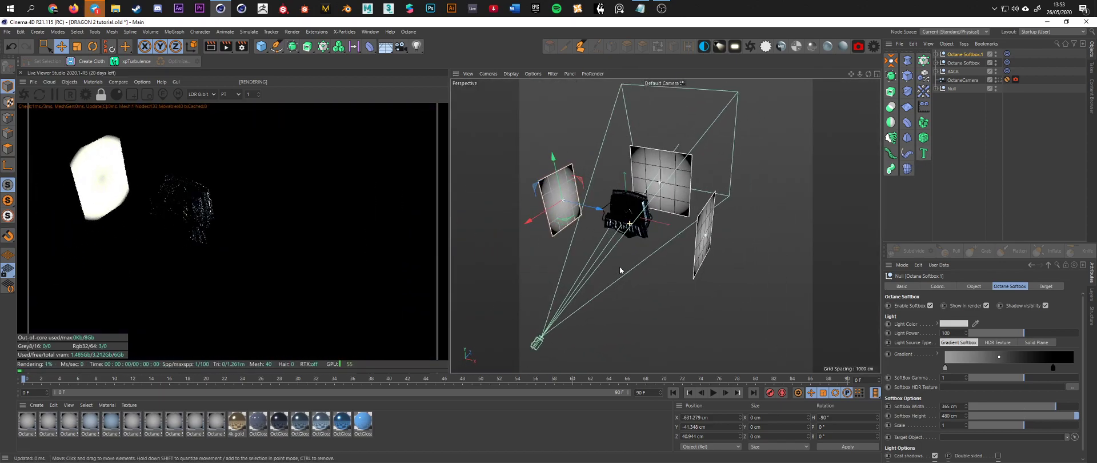
{"action": "left_click_drag", "start_coordinate": [530, 205], "coordinate": [548, 221], "text": "alt"}
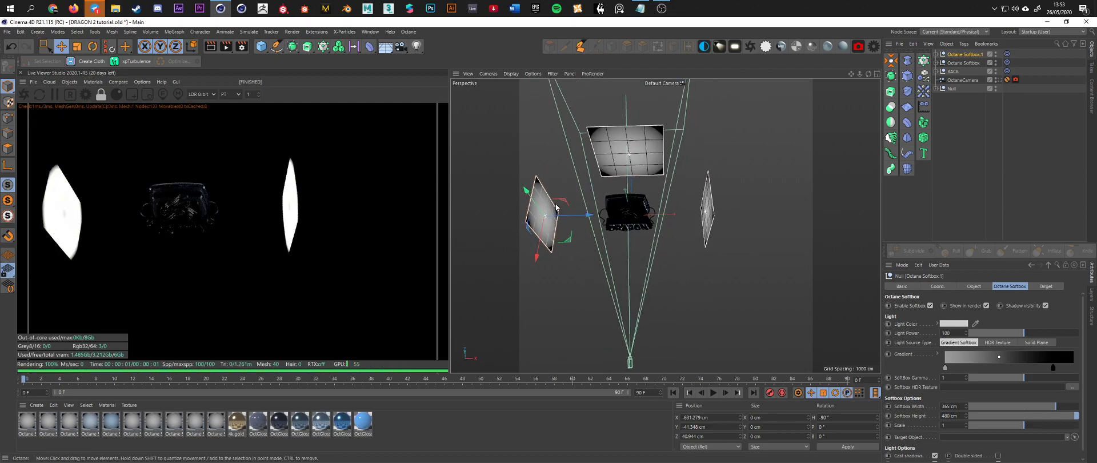
{"action": "left_click_drag", "start_coordinate": [635, 222], "coordinate": [577, 229], "text": "alt"}
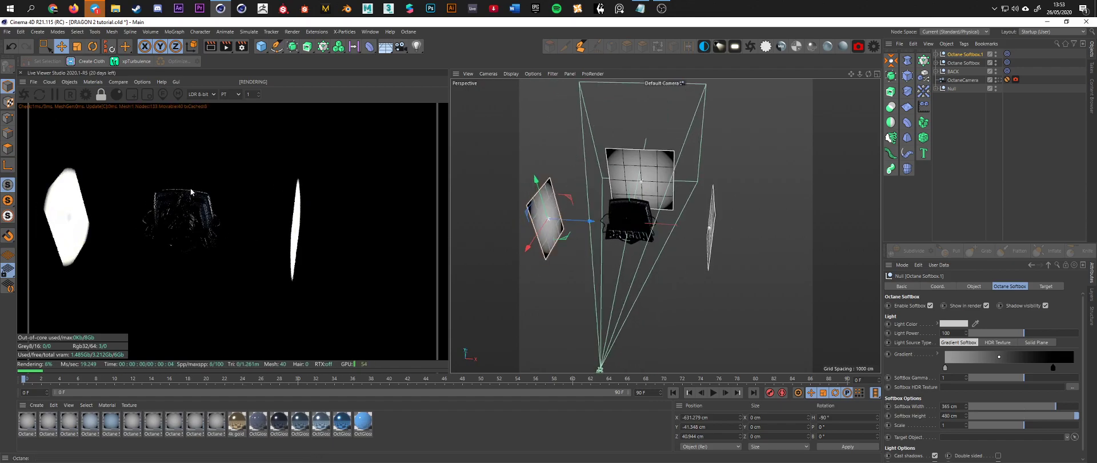
{"action": "left_click", "coordinate": [999, 80]}
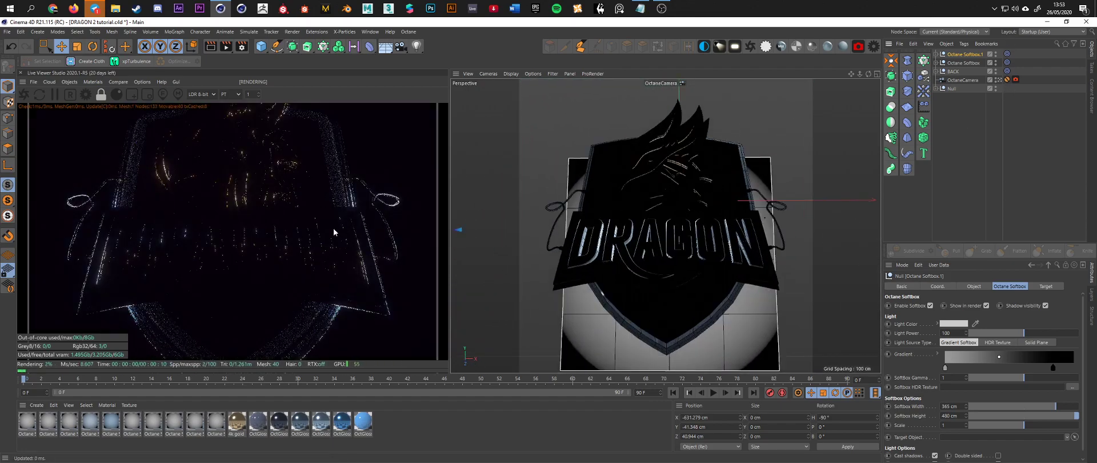
{"action": "left_click_drag", "start_coordinate": [282, 281], "coordinate": [294, 212]}
{"action": "left_click_drag", "start_coordinate": [279, 184], "coordinate": [266, 226]}
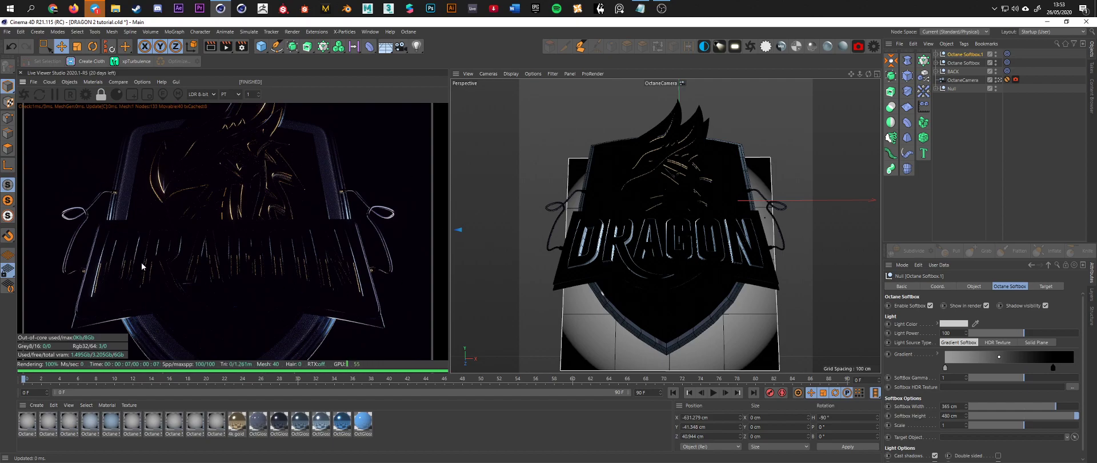
- Examine the side lighting across the dragon, banner and lower shield in the Live Viewer render
{"action": "left_click_drag", "start_coordinate": [157, 198], "coordinate": [142, 247]}
{"action": "middle_click_drag", "start_coordinate": [348, 263], "coordinate": [269, 198]}
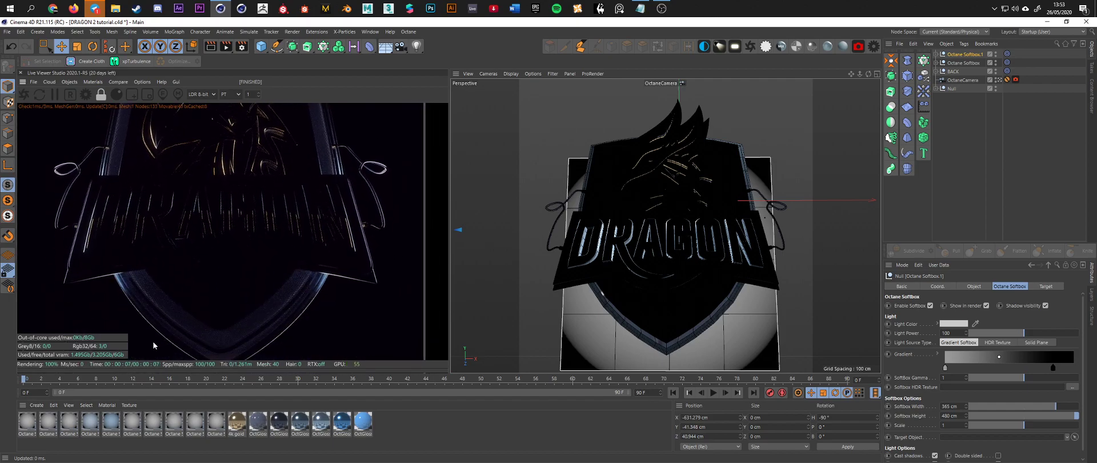
{"action": "left_click_drag", "start_coordinate": [190, 125], "coordinate": [192, 152]}
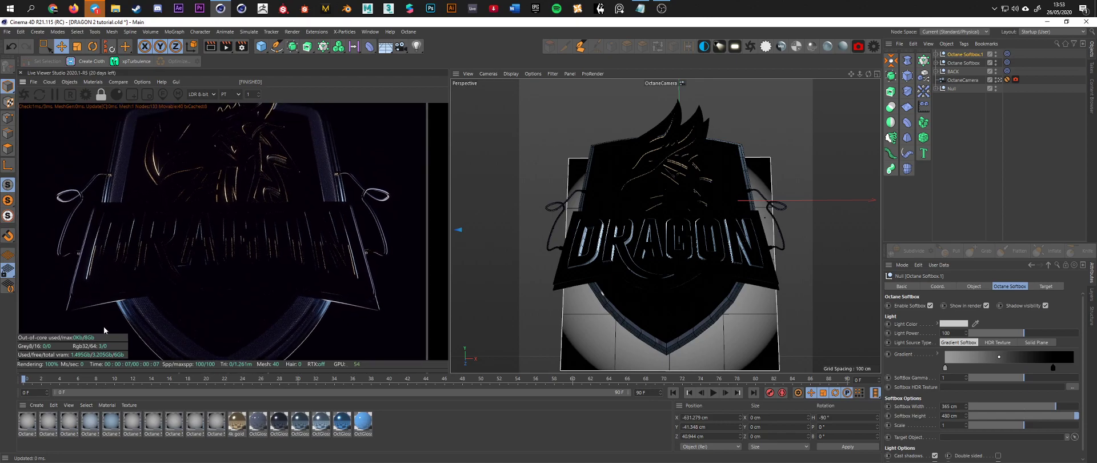
{"action": "middle_click_drag", "start_coordinate": [170, 134], "coordinate": [158, 149]}
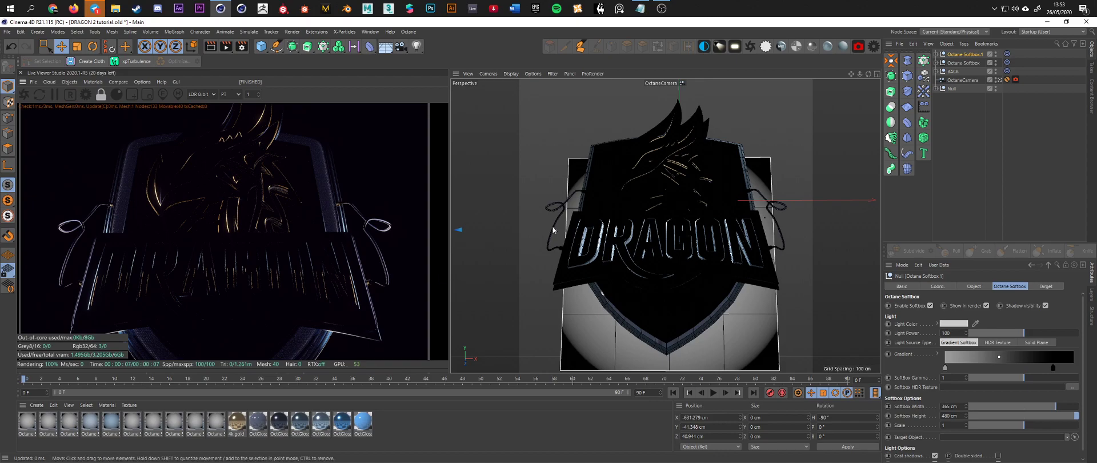
- Rename the two side softboxes as RIGHT and left, checking their placement from the default camera
{"action": "left_click", "coordinate": [998, 79]}
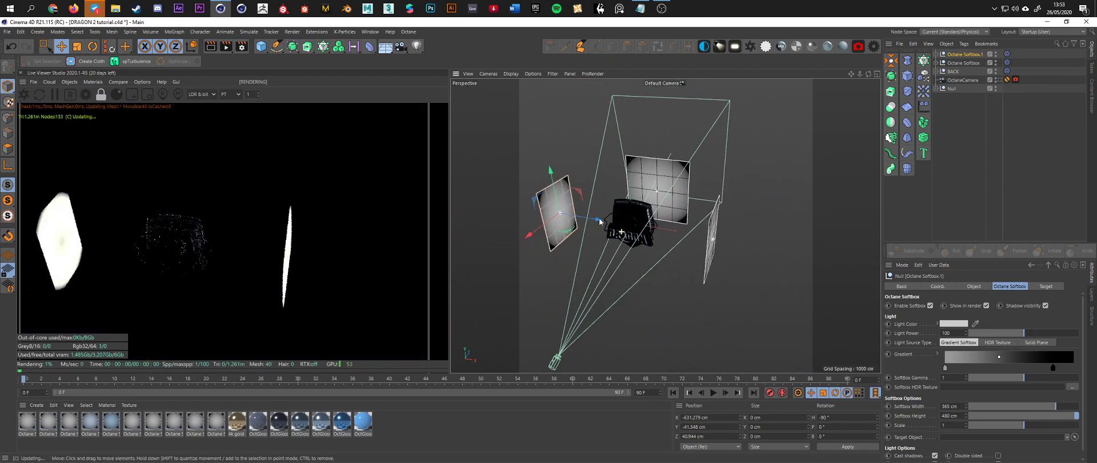
{"action": "left_click", "coordinate": [964, 63]}
{"action": "double_click", "coordinate": [963, 63]}
{"action": "type", "text": "RIGHT"}
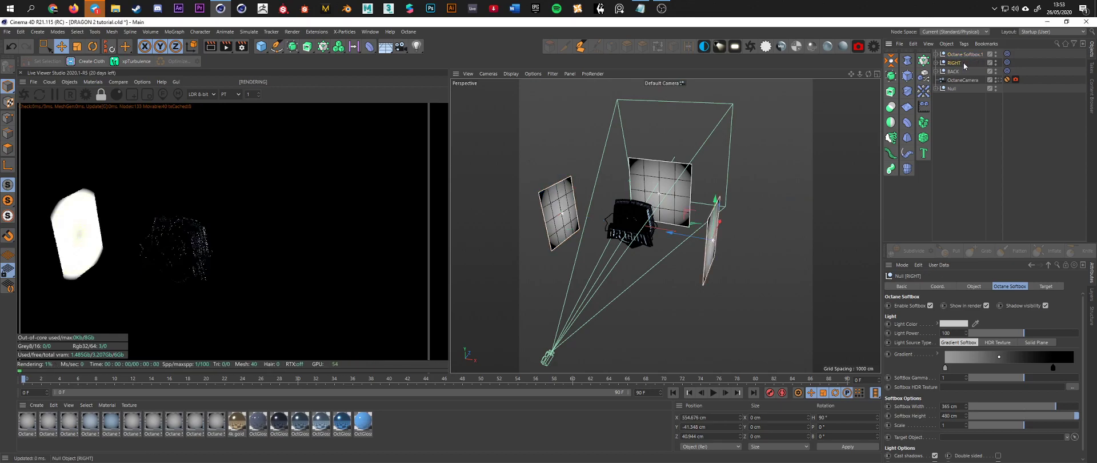
{"action": "double_click", "coordinate": [965, 55]}
{"action": "key", "text": "Return"}
- Add a new Octane Softbox from the Octane Studio Tools library and rotate it to a -90° pitch
{"action": "left_click", "coordinate": [1091, 96]}
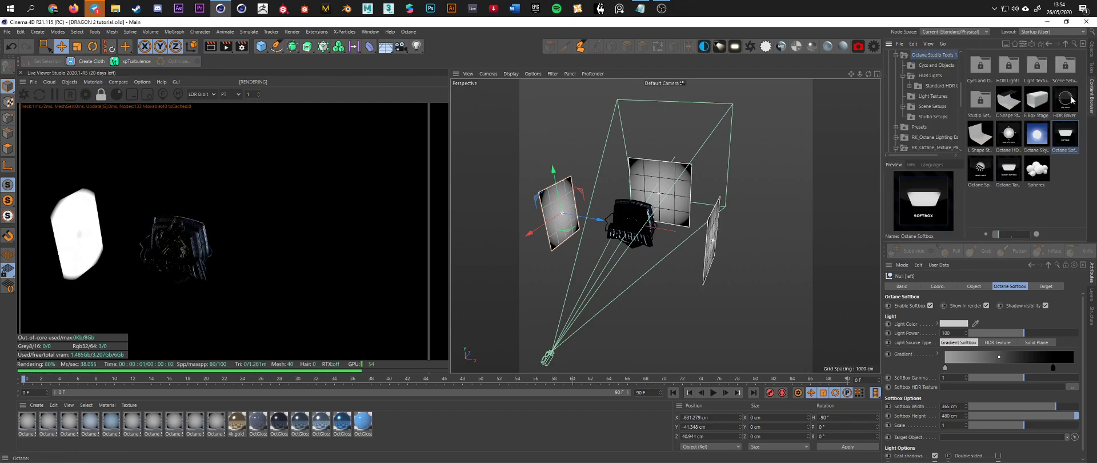
{"action": "double_click", "coordinate": [1061, 135]}
{"action": "left_click", "coordinate": [1092, 49]}
{"action": "left_click_drag", "start_coordinate": [582, 203], "coordinate": [629, 209], "text": "alt"}
{"action": "key", "text": "r"}
{"action": "key", "text": "e"}
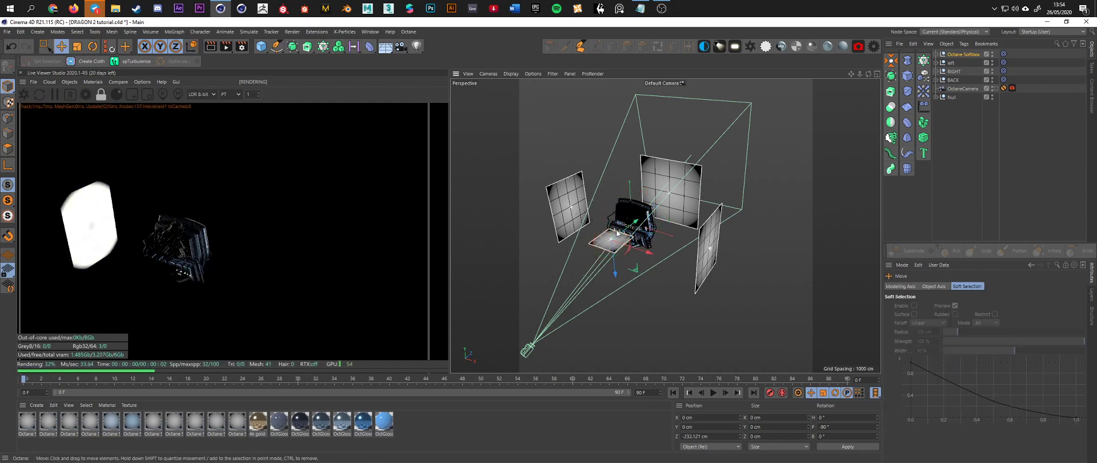
- Centre the new softbox over the logo from the top view, at about -24 cm on X and 26 cm on Z
{"action": "middle_click", "coordinate": [708, 184]}
{"action": "middle_click", "coordinate": [730, 163]}
{"action": "left_click_drag", "start_coordinate": [681, 337], "coordinate": [676, 290]}
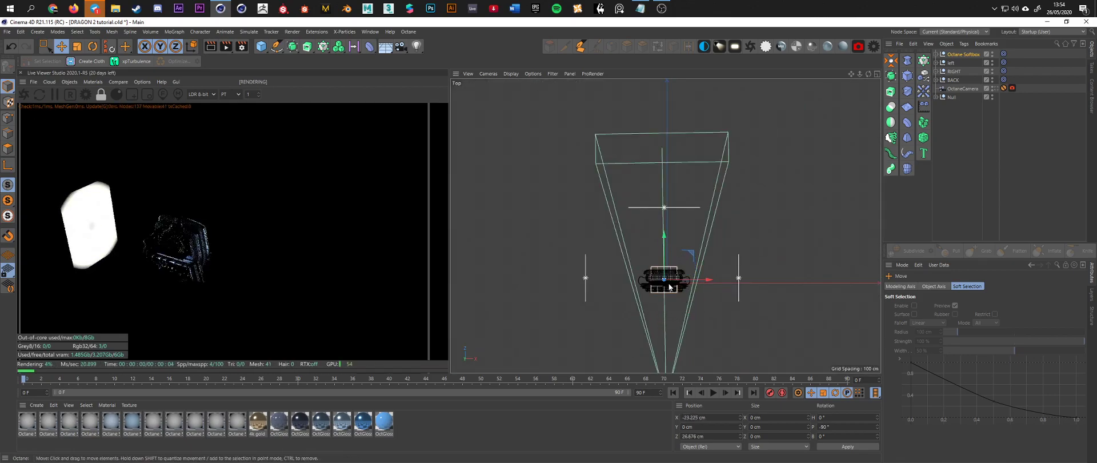
{"action": "right_click_drag", "start_coordinate": [668, 282], "coordinate": [686, 248], "text": "alt"}
{"action": "left_click_drag", "start_coordinate": [678, 281], "coordinate": [678, 279]}
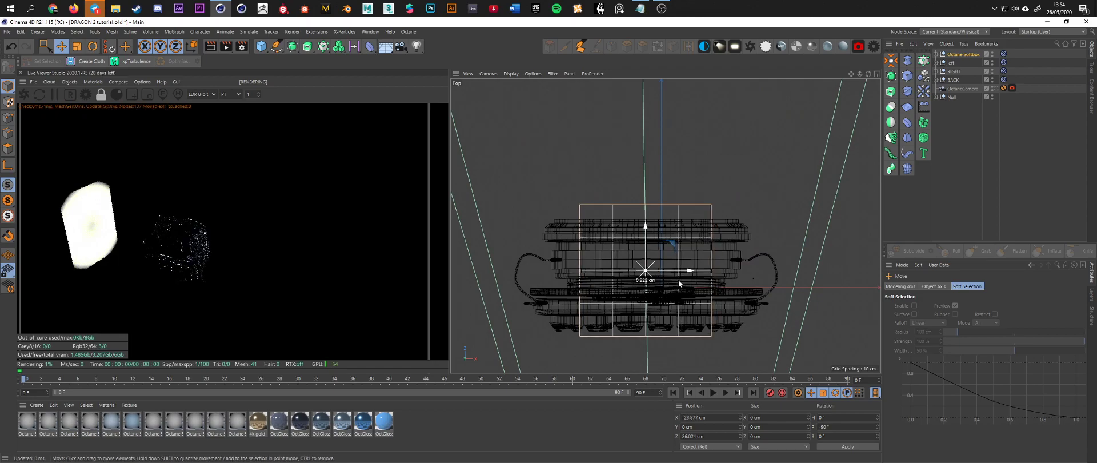
{"action": "middle_click", "coordinate": [660, 224]}
{"action": "middle_click", "coordinate": [656, 209]}
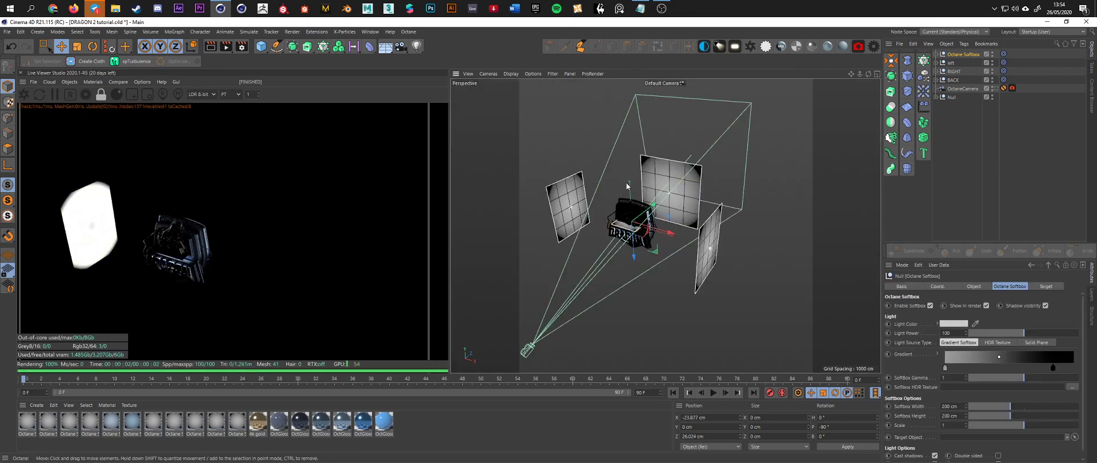
- Set the overhead softbox's width to 650 cm and enlarge its height to about 235 cm so that it covers the logo
{"action": "middle_click", "coordinate": [755, 180]}
{"action": "middle_click", "coordinate": [755, 180]}
{"action": "scroll", "coordinate": [666, 247], "scroll_direction": "down", "scroll_amount": 5}
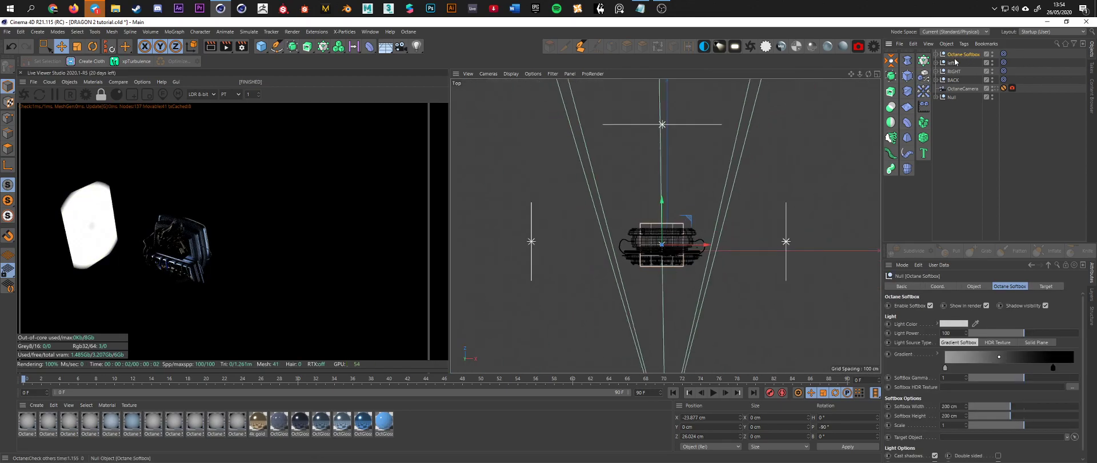
{"action": "left_click_drag", "start_coordinate": [1032, 420], "coordinate": [1079, 405]}
{"action": "left_click_drag", "start_coordinate": [961, 406], "coordinate": [864, 400]}
{"action": "type", "text": "650"}
{"action": "key", "text": "Return"}
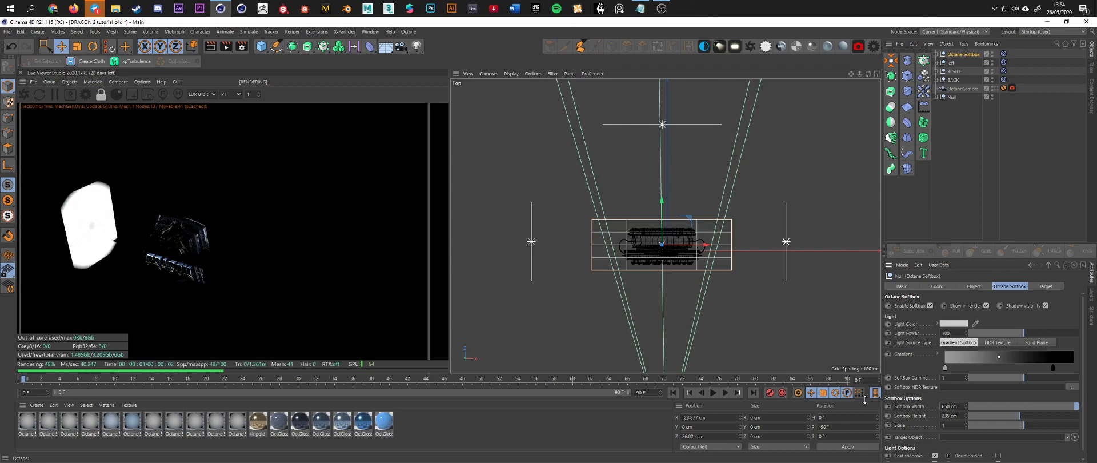
{"action": "scroll", "coordinate": [735, 249], "scroll_direction": "up", "scroll_amount": 4}
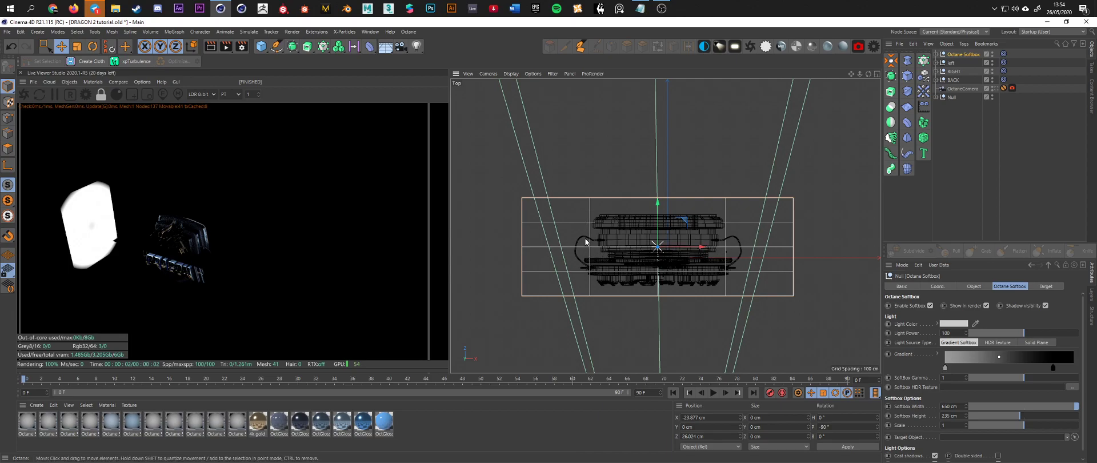
- Raise the overhead softbox to about 415 cm on Y and check the top lighting through the Octane camera
{"action": "middle_click", "coordinate": [622, 208]}
{"action": "middle_click", "coordinate": [622, 208]}
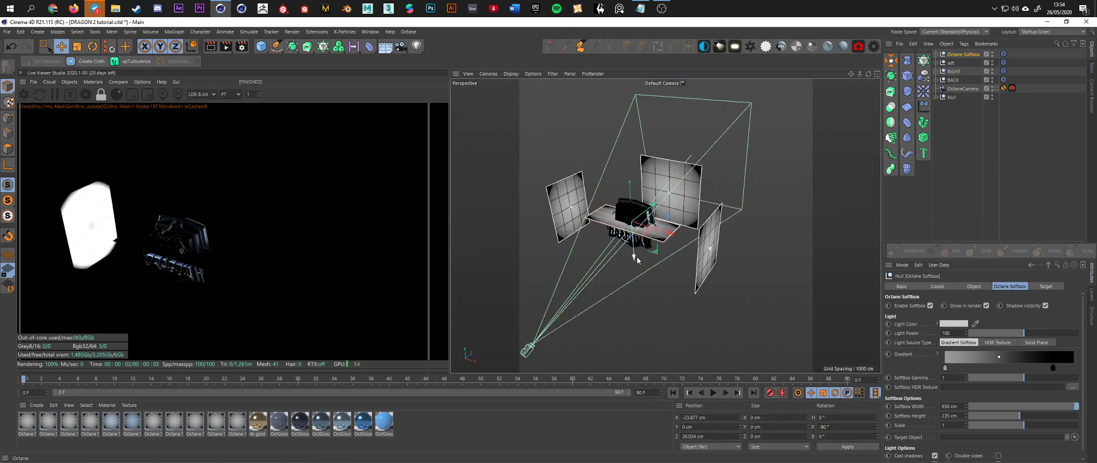
{"action": "left_click_drag", "start_coordinate": [635, 255], "coordinate": [643, 207]}
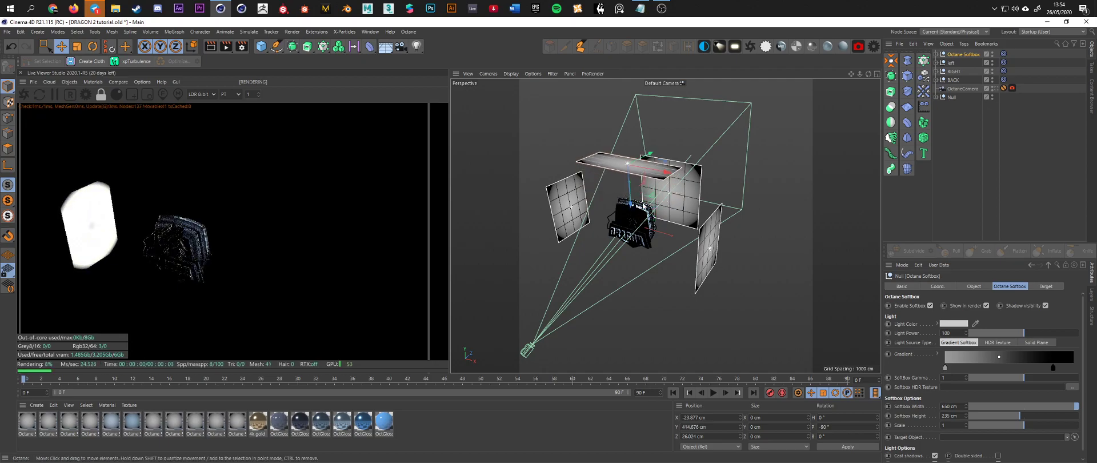
{"action": "left_click", "coordinate": [996, 88]}
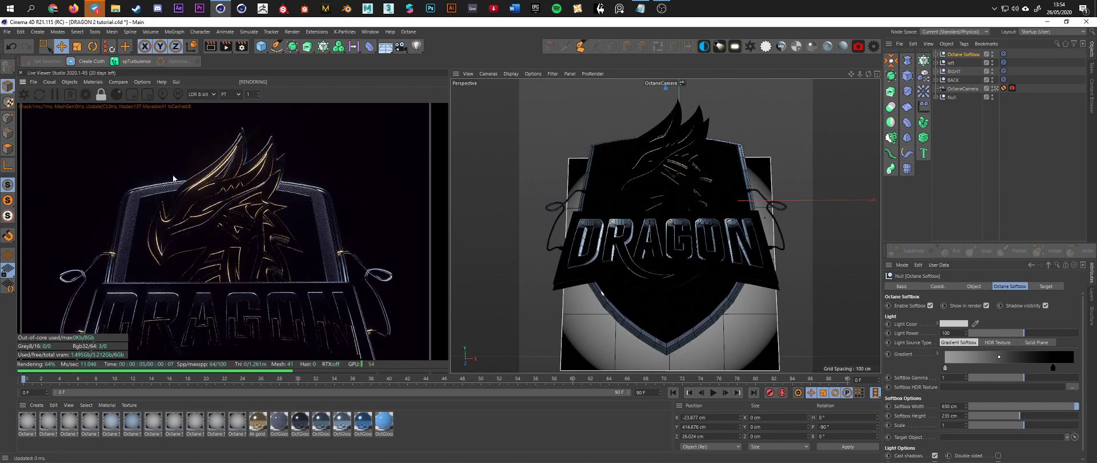
{"action": "left_click_drag", "start_coordinate": [299, 294], "coordinate": [246, 237]}
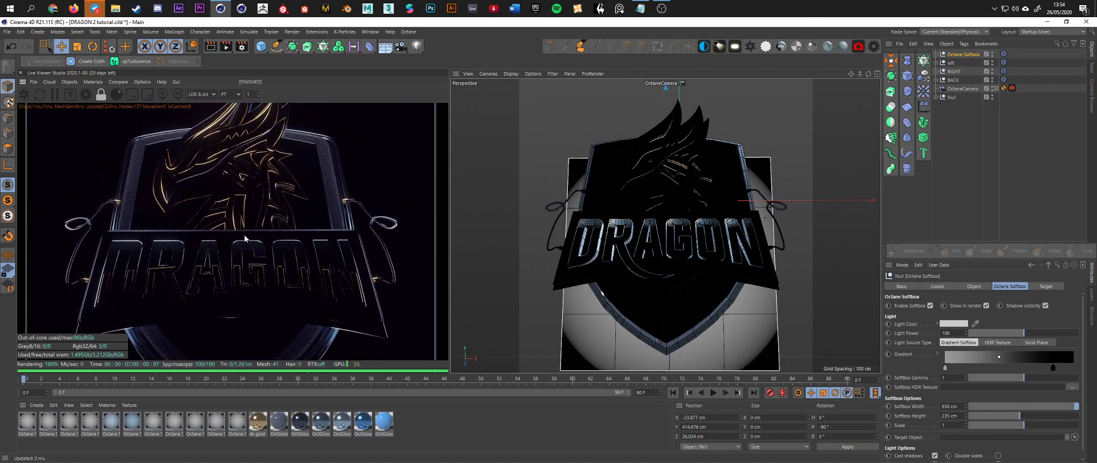
{"action": "left_click_drag", "start_coordinate": [117, 193], "coordinate": [119, 257]}
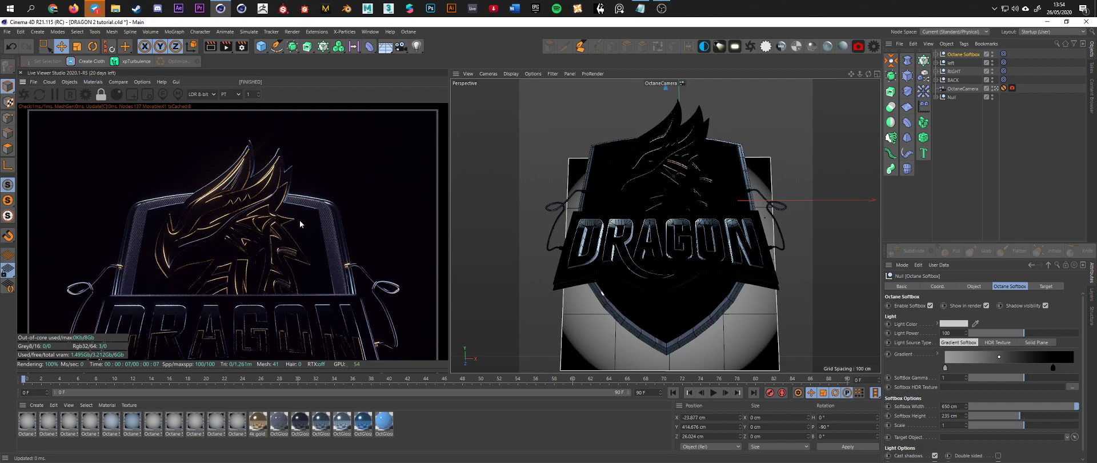
- Move the BACK softbox farther behind the logo, to about 47 cm on Y and 621 cm on Z
{"action": "left_click", "coordinate": [954, 80]}
{"action": "mouse_move", "coordinate": [670, 277]}
{"action": "left_mouse_down"}
{"action": "mouse_move", "coordinate": [673, 262]}
{"action": "mouse_move", "coordinate": [673, 274]}
{"action": "left_mouse_up"}
{"action": "middle_click", "coordinate": [673, 274]}
{"action": "middle_click", "coordinate": [589, 173]}
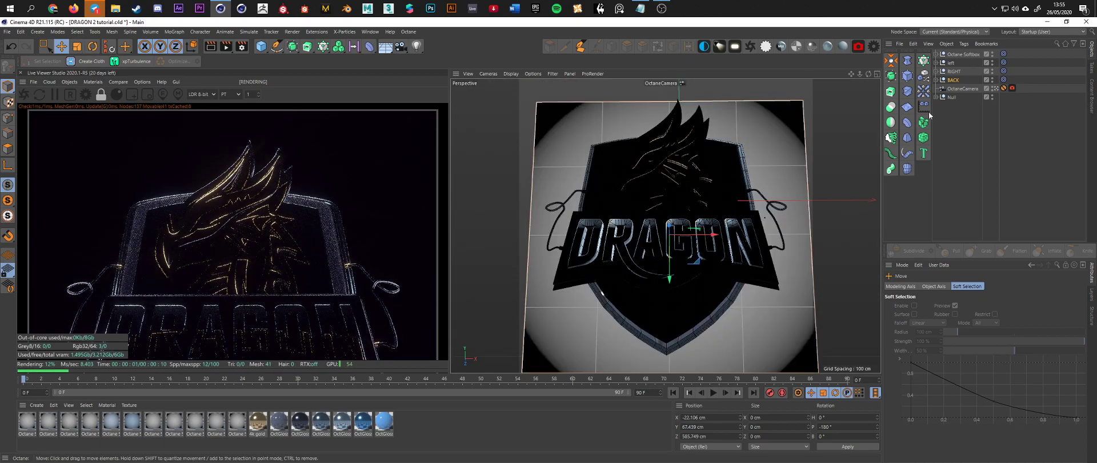
{"action": "left_click", "coordinate": [996, 88]}
{"action": "scroll", "coordinate": [706, 149], "scroll_direction": "down", "scroll_amount": 4}
{"action": "left_click_drag", "start_coordinate": [650, 203], "coordinate": [672, 224]}
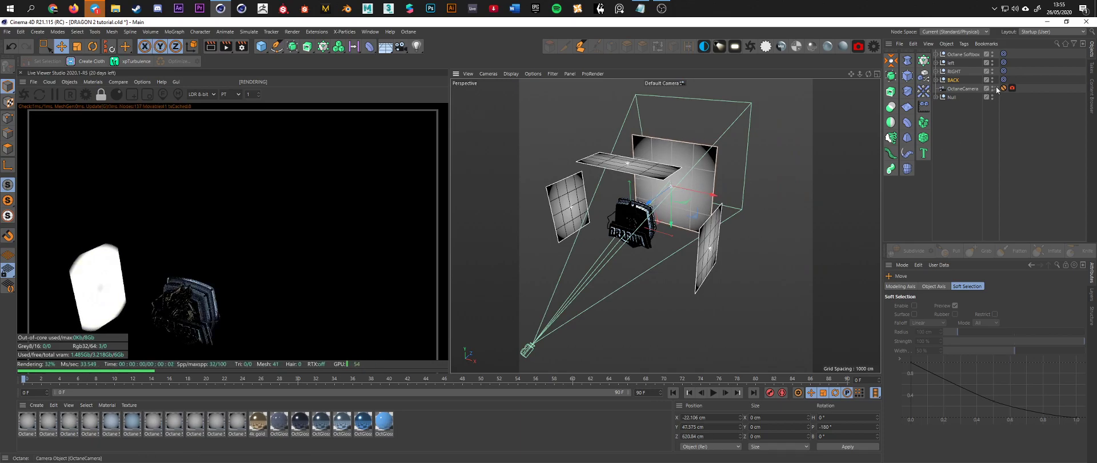
- Examine the backlighting through the Octane camera and inspect the shield's rim close up from the default camera
{"action": "left_click", "coordinate": [997, 89]}
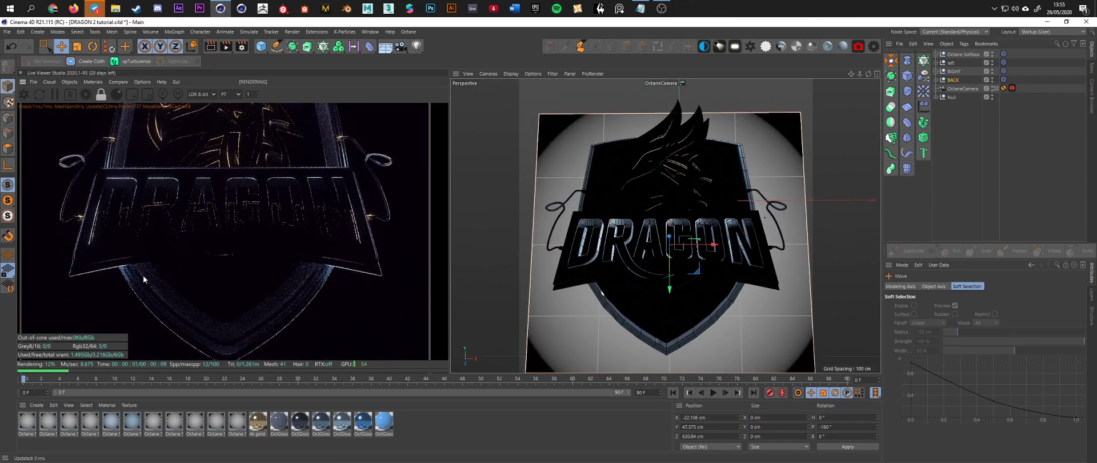
{"action": "left_click_drag", "start_coordinate": [309, 224], "coordinate": [296, 294]}
{"action": "left_click_drag", "start_coordinate": [229, 250], "coordinate": [236, 207]}
{"action": "left_click", "coordinate": [996, 88]}
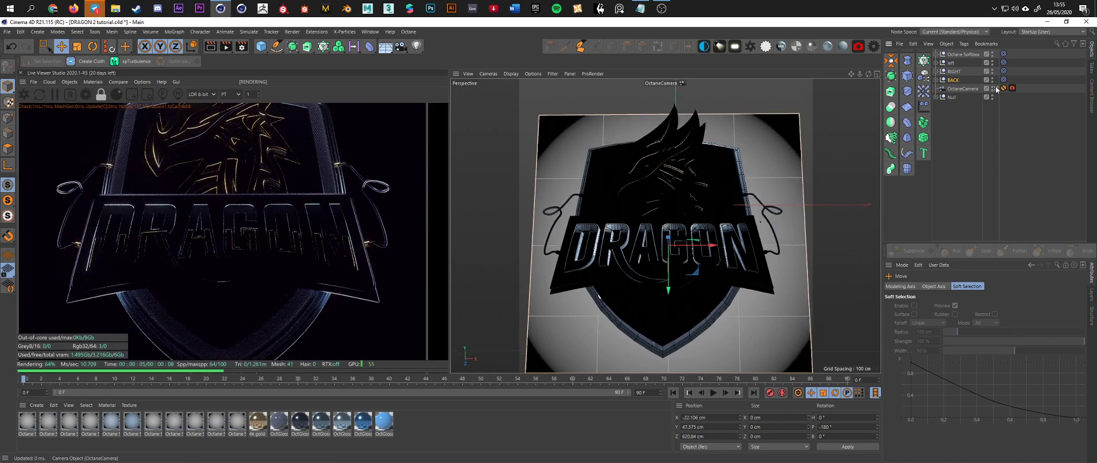
{"action": "right_click_drag", "start_coordinate": [626, 210], "coordinate": [653, 139], "text": "alt"}
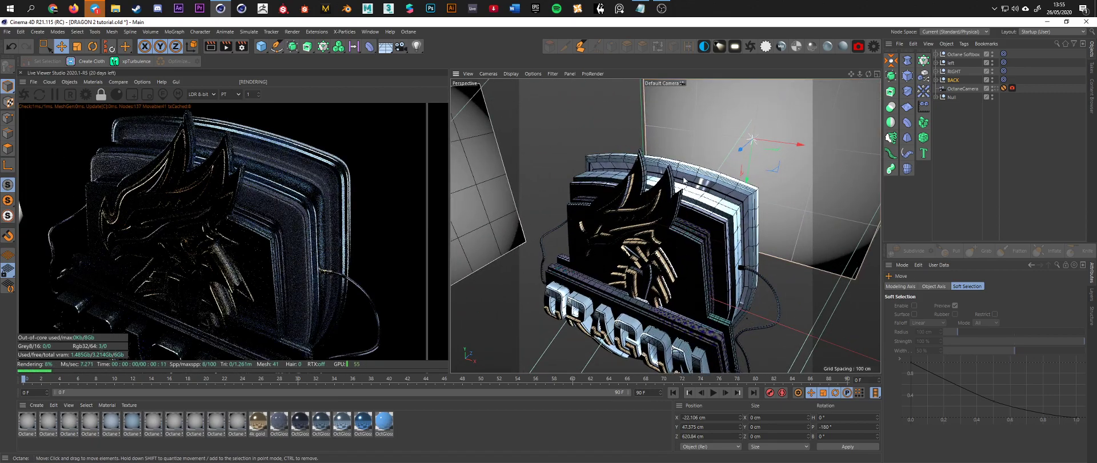
{"action": "right_click_drag", "start_coordinate": [685, 171], "coordinate": [731, 171], "text": "alt"}
{"action": "scroll", "coordinate": [624, 179], "scroll_direction": "down", "scroll_amount": 6}
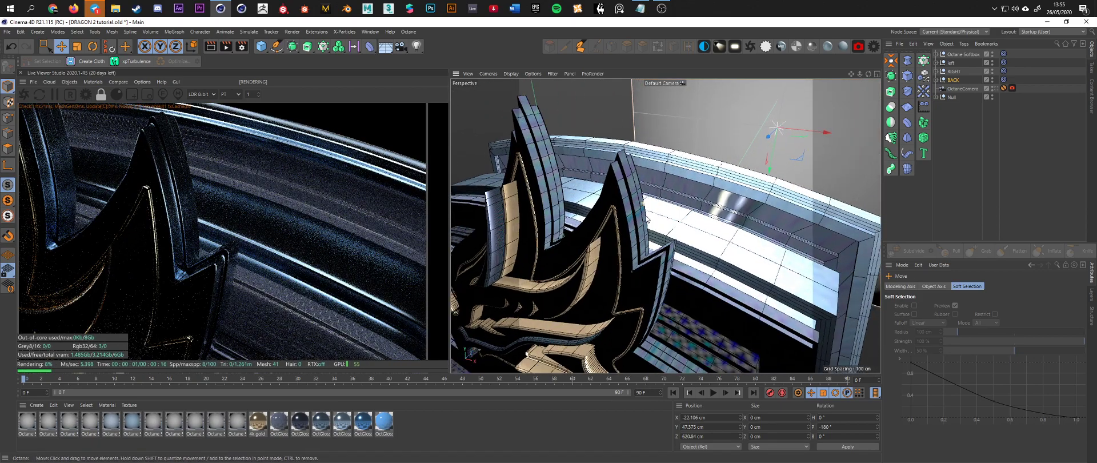
{"action": "left_click", "coordinate": [994, 89]}
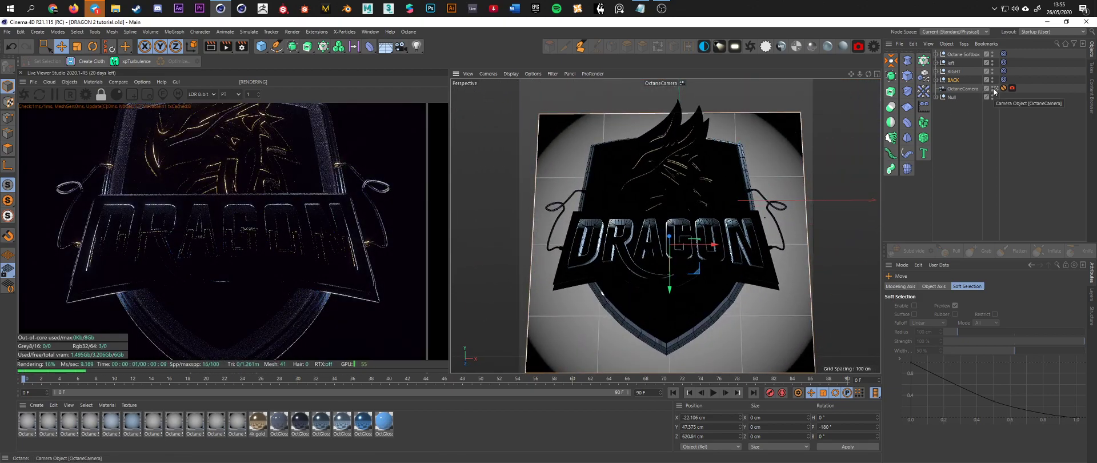
- Return to the default camera and rename the overhead softbox as TOP
{"action": "left_click", "coordinate": [996, 88]}
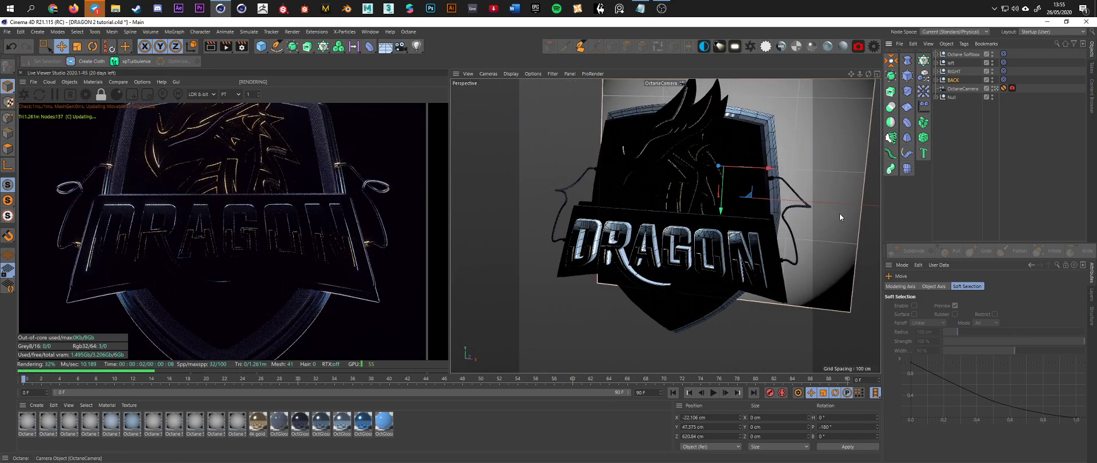
{"action": "left_click_drag", "start_coordinate": [862, 200], "coordinate": [743, 240], "text": "alt"}
{"action": "scroll", "coordinate": [629, 271], "scroll_direction": "down", "scroll_amount": 6}
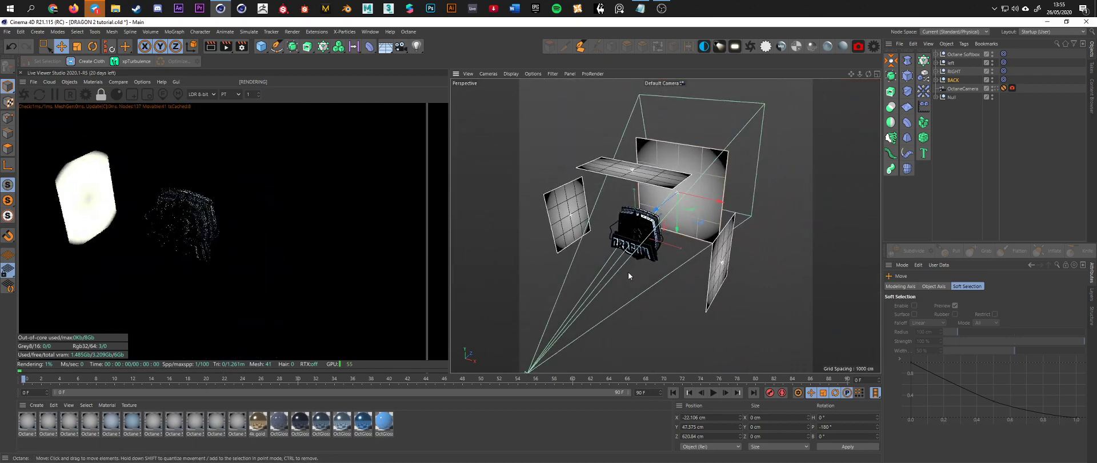
{"action": "double_click", "coordinate": [958, 55]}
{"action": "type", "text": "RTO"}
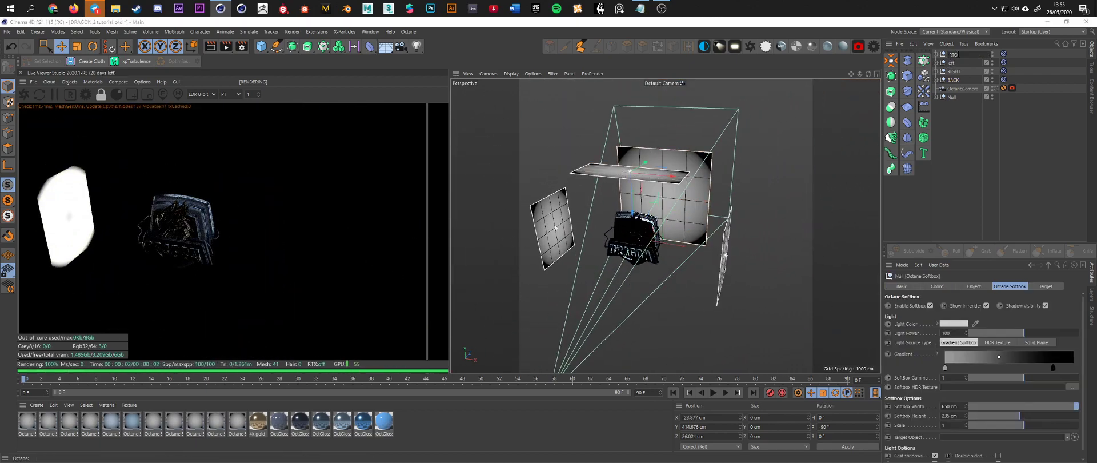
{"action": "key", "text": "Return"}
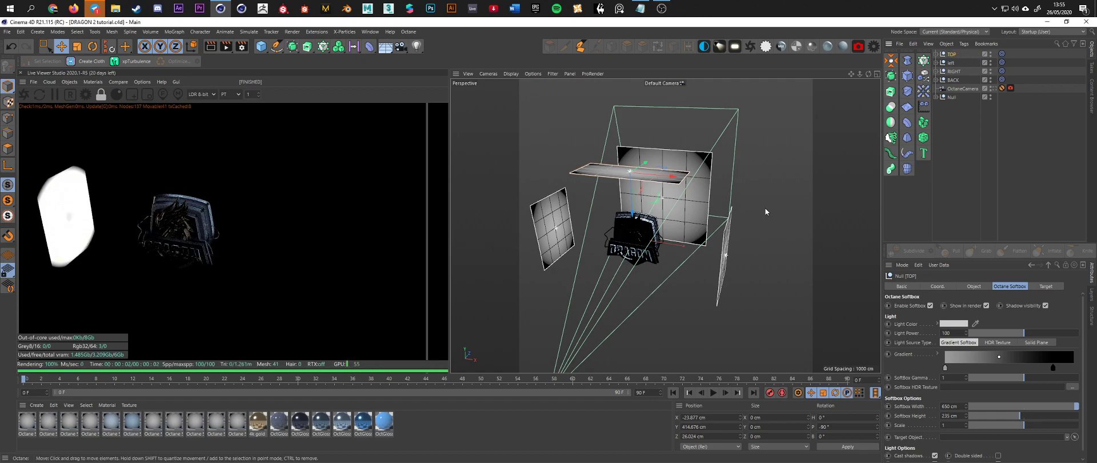
- Add another Octane Softbox and place it in front of the logo at about -386 cm on Z
{"action": "left_click", "coordinate": [1091, 90]}
{"action": "double_click", "coordinate": [1065, 132]}
{"action": "left_click", "coordinate": [1091, 49]}
{"action": "left_click_drag", "start_coordinate": [633, 250], "coordinate": [615, 261]}
{"action": "middle_click", "coordinate": [624, 256]}
{"action": "middle_click", "coordinate": [762, 299]}
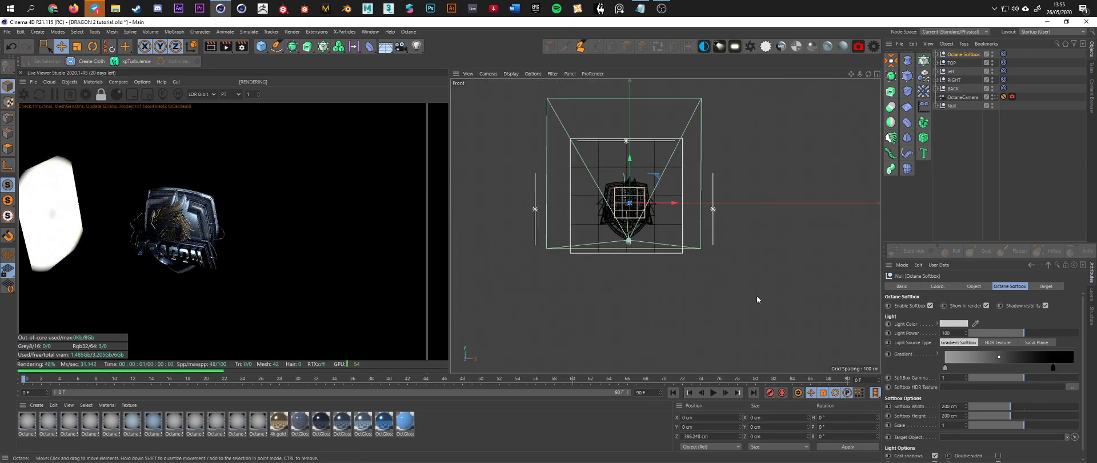
- Inspect the front softbox and its light on the logo from the front view and default camera, then select all scene objects
{"action": "scroll", "coordinate": [657, 178], "scroll_direction": "up", "scroll_amount": 10}
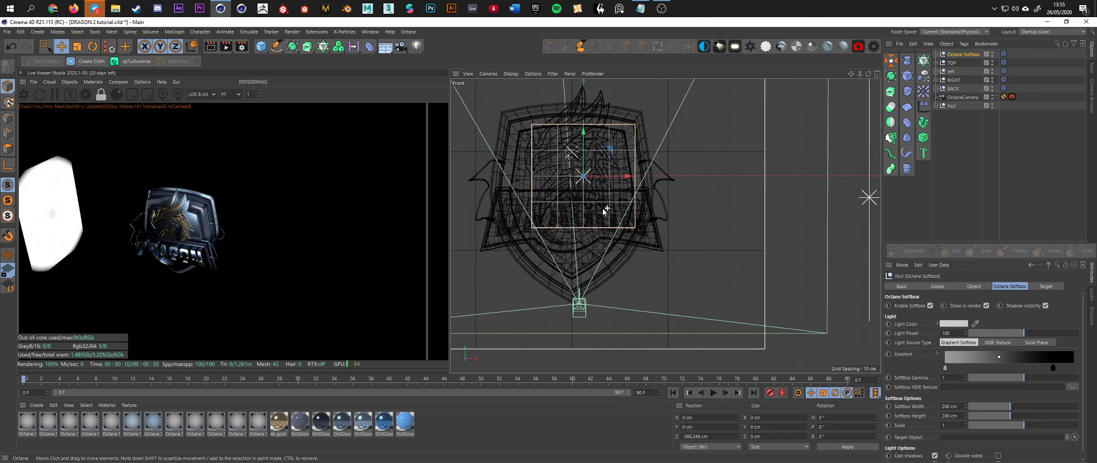
{"action": "middle_click", "coordinate": [658, 175]}
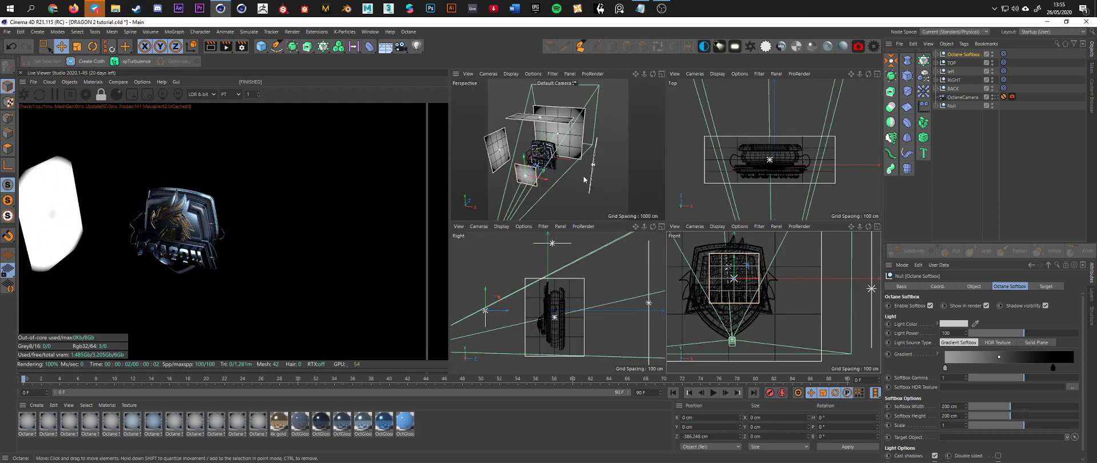
{"action": "middle_click", "coordinate": [659, 176]}
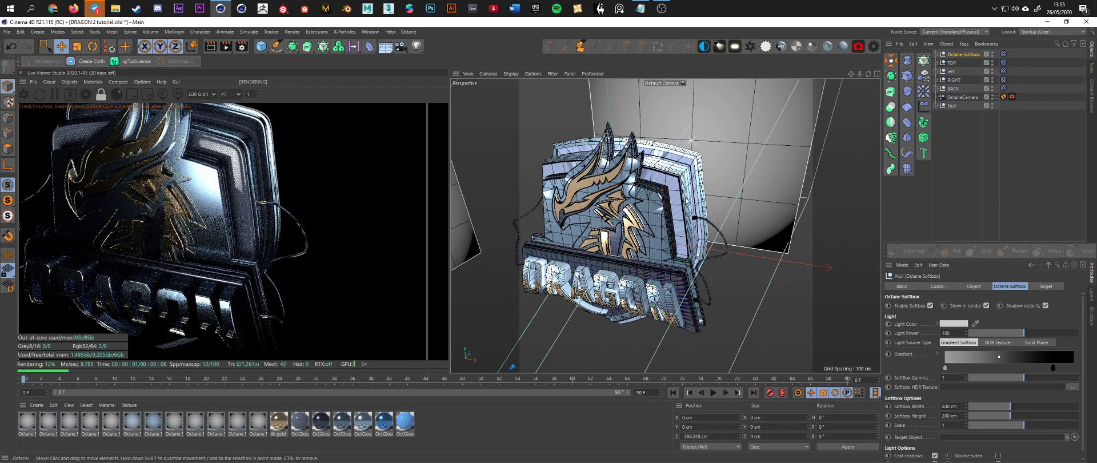
{"action": "right_click_drag", "start_coordinate": [641, 221], "coordinate": [640, 268], "text": "alt"}
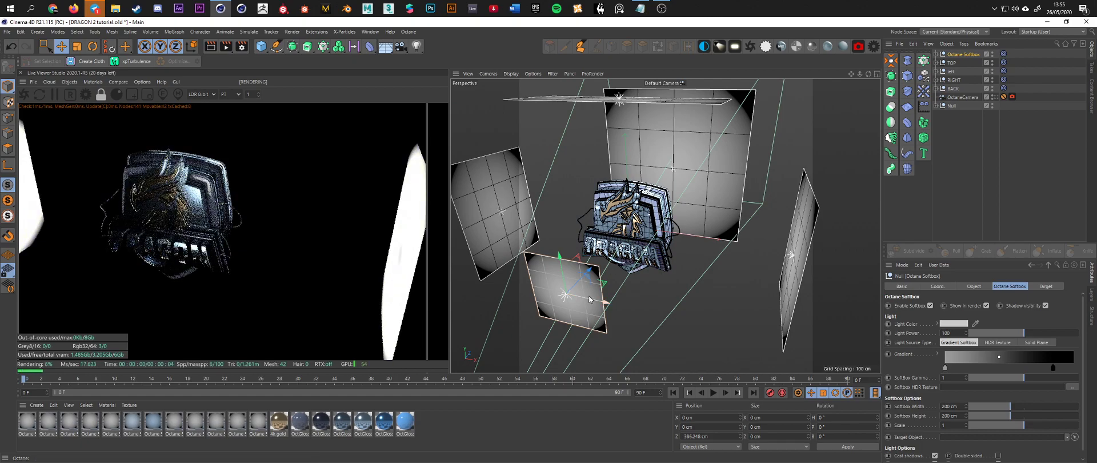
{"action": "right_click_drag", "start_coordinate": [599, 231], "coordinate": [599, 244], "text": "alt"}
{"action": "left_click_drag", "start_coordinate": [600, 245], "coordinate": [618, 219], "text": "alt"}
{"action": "key", "text": "ctrl+a"}
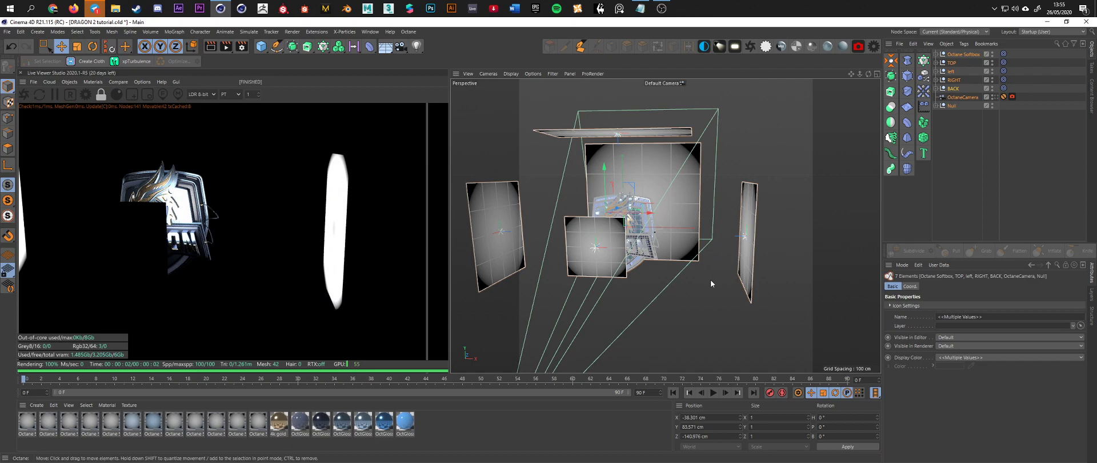
- Move the front softbox to about 205 cm on X and set its width to 115 cm and height to 540 cm
{"action": "left_click_drag", "start_coordinate": [624, 233], "coordinate": [708, 252]}
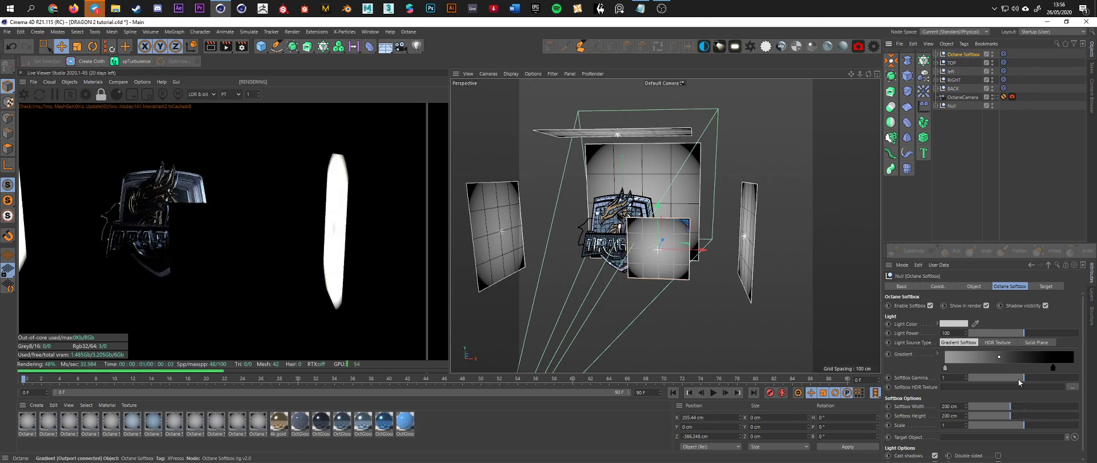
{"action": "left_click_drag", "start_coordinate": [1006, 405], "coordinate": [1074, 418]}
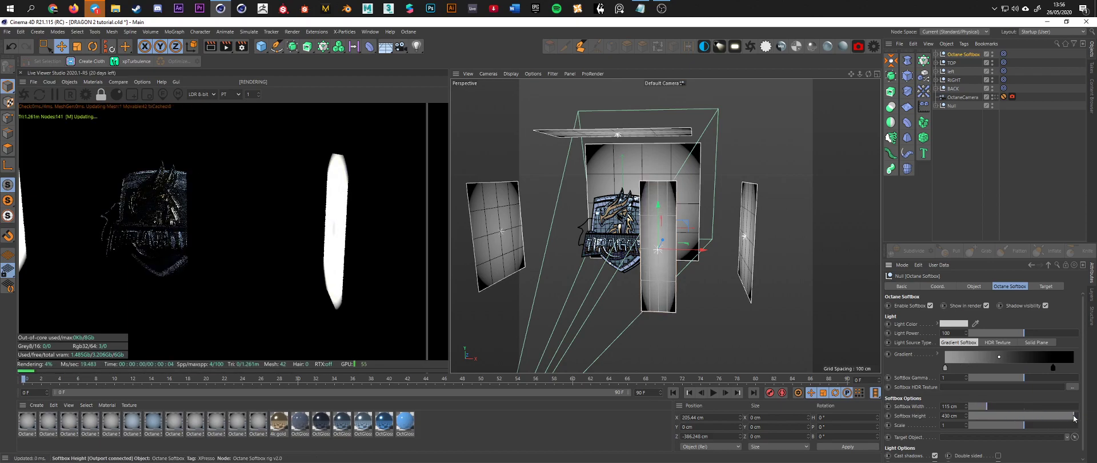
{"action": "left_click", "coordinate": [951, 415]}
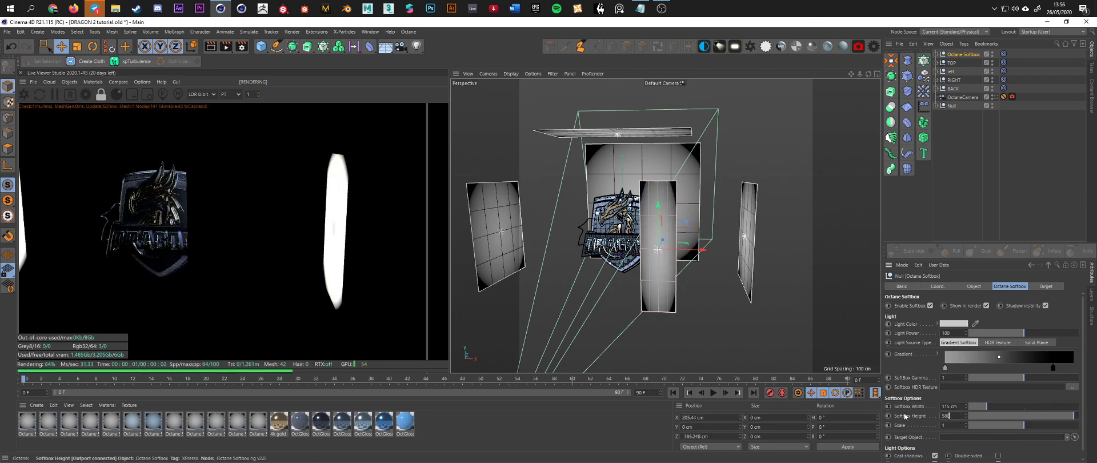
{"action": "type", "text": "580"}
{"action": "key", "text": "Return"}
{"action": "type", "text": "540"}
{"action": "key", "text": "Return"}
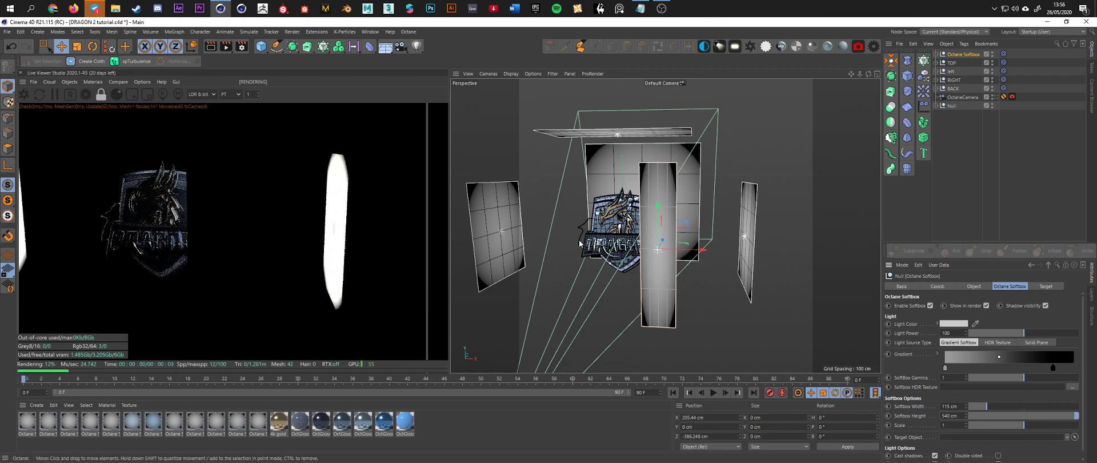
- Rotate the front softbox to a heading of about 23.5° and reposition it at about 208 cm X and -289 cm Z
{"action": "key", "text": "r"}
{"action": "left_click_drag", "start_coordinate": [666, 259], "coordinate": [673, 257]}
{"action": "key", "text": "e"}
{"action": "middle_click", "coordinate": [664, 237]}
{"action": "middle_click", "coordinate": [738, 194]}
{"action": "scroll", "coordinate": [719, 198], "scroll_direction": "down", "scroll_amount": 4}
{"action": "scroll", "coordinate": [729, 303], "scroll_direction": "up", "scroll_amount": 1}
{"action": "scroll", "coordinate": [729, 306], "scroll_direction": "up", "scroll_amount": 2}
{"action": "left_click_drag", "start_coordinate": [729, 305], "coordinate": [725, 240]}
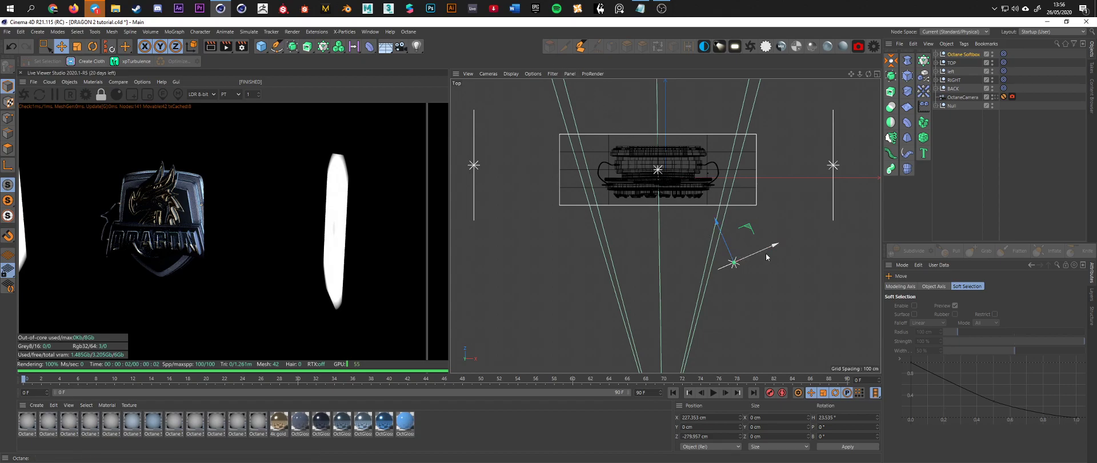
{"action": "left_click_drag", "start_coordinate": [766, 248], "coordinate": [763, 252]}
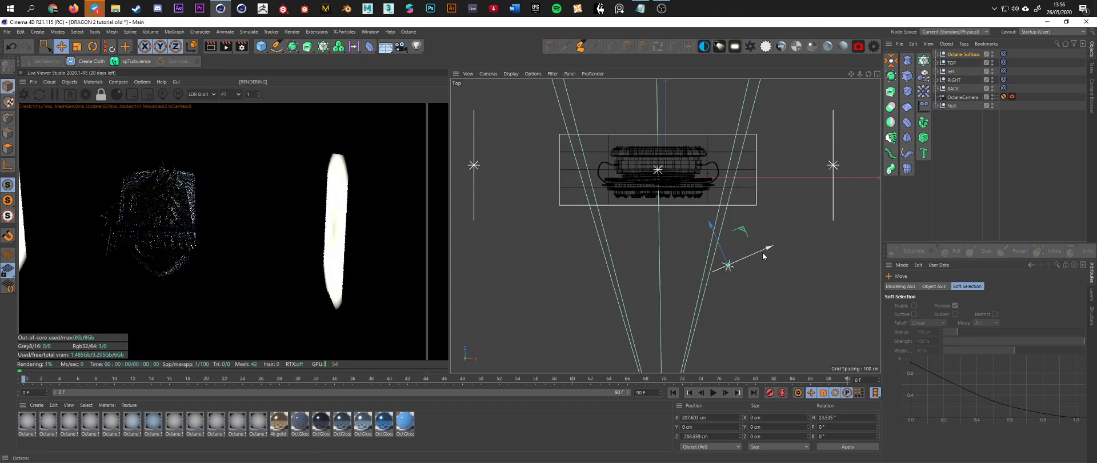
{"action": "middle_click", "coordinate": [617, 189]}
{"action": "middle_click", "coordinate": [613, 188]}
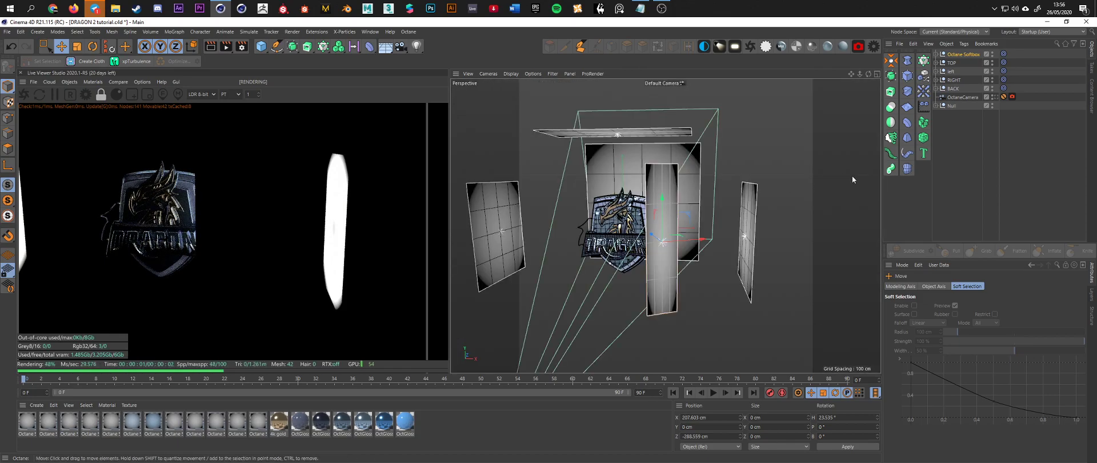
- Look through the Octane camera and set the front softbox's light power to 60, fine-tuning it slightly higher
{"action": "left_click", "coordinate": [994, 97]}
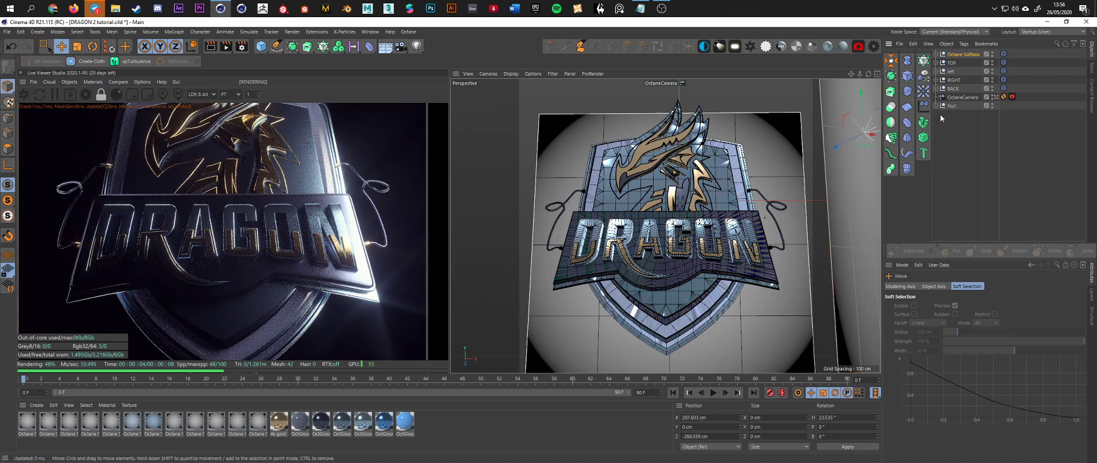
{"action": "left_click", "coordinate": [963, 55]}
{"action": "left_click_drag", "start_coordinate": [955, 332], "coordinate": [923, 334]}
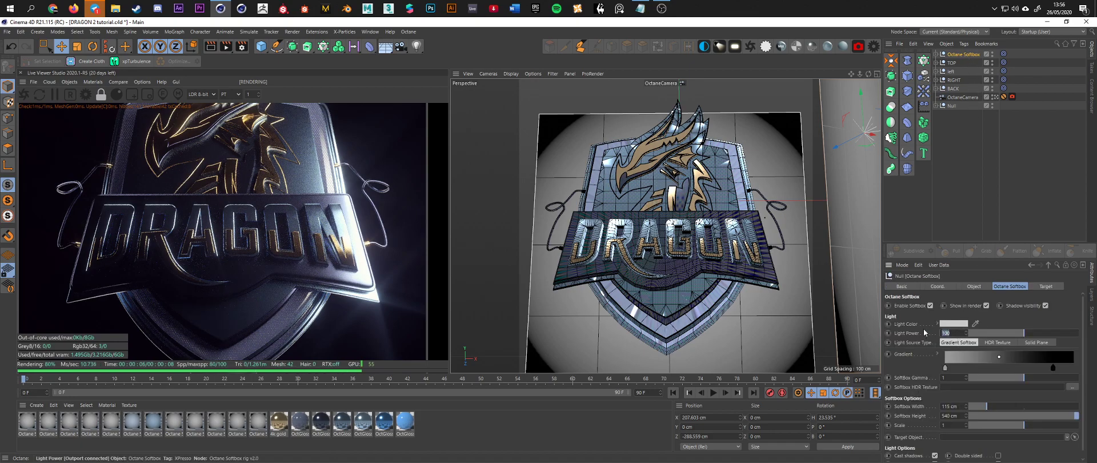
{"action": "type", "text": "60"}
{"action": "key", "text": "Return"}
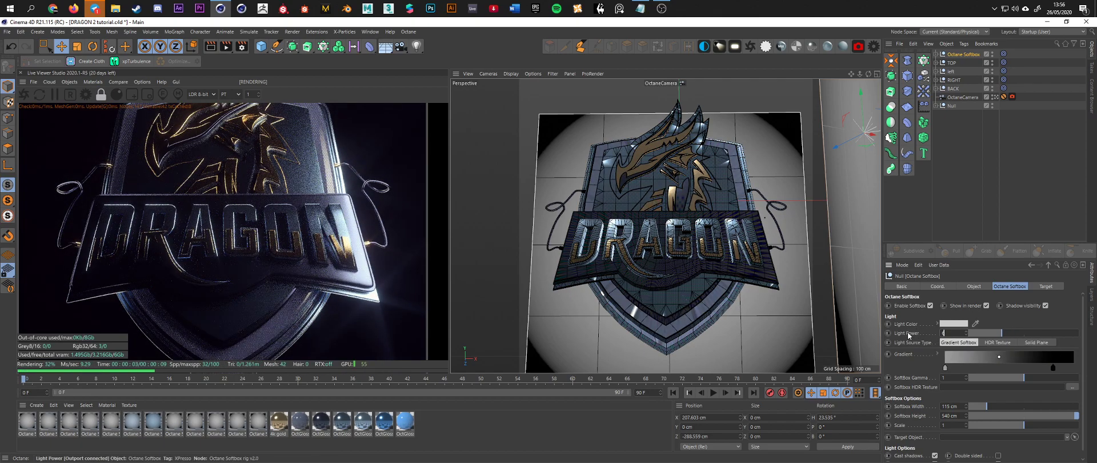
{"action": "key", "text": "Return"}
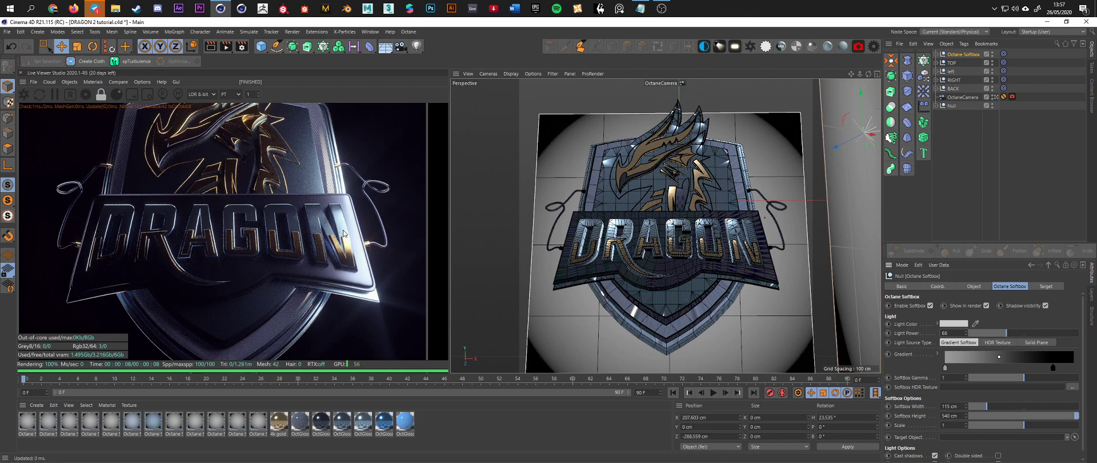
- Return to the default camera, duplicate the front softbox and move the copy to the opposite side of the logo
{"action": "left_click", "coordinate": [994, 97]}
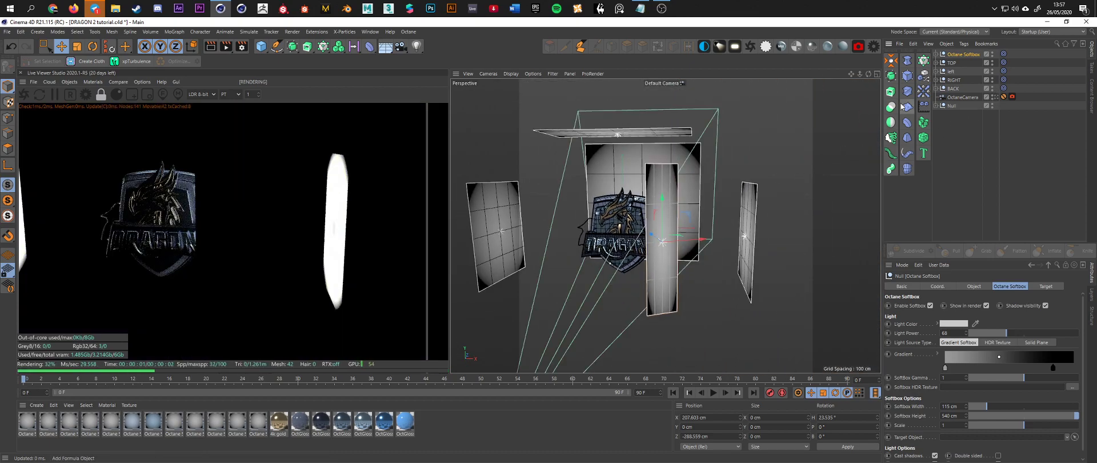
{"action": "left_click_drag", "start_coordinate": [955, 54], "coordinate": [959, 54], "text": "ctrl"}
{"action": "left_click_drag", "start_coordinate": [692, 249], "coordinate": [589, 249], "text": "alt"}
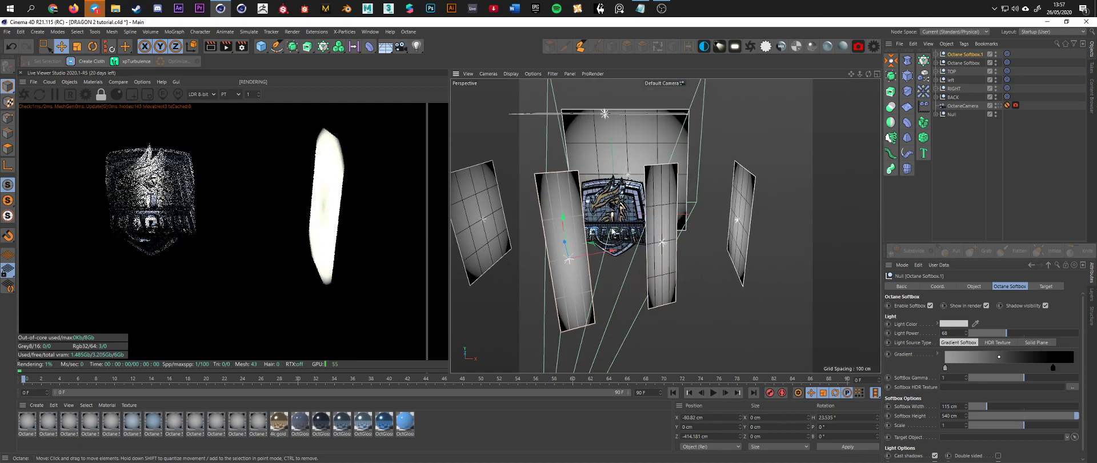
{"action": "middle_click", "coordinate": [594, 240]}
{"action": "middle_click", "coordinate": [702, 188]}
{"action": "scroll", "coordinate": [644, 295], "scroll_direction": "up", "scroll_amount": 1}
{"action": "left_click_drag", "start_coordinate": [684, 282], "coordinate": [615, 245]}
- Rotate the copied softbox to a heading of about -48°, place it at about -308 cm X and -275 cm Z, and check it through the Octane camera
{"action": "key", "text": "r"}
{"action": "left_click_drag", "start_coordinate": [595, 275], "coordinate": [580, 293]}
{"action": "key", "text": "e"}
{"action": "left_click", "coordinate": [631, 298]}
{"action": "left_click", "coordinate": [571, 269]}
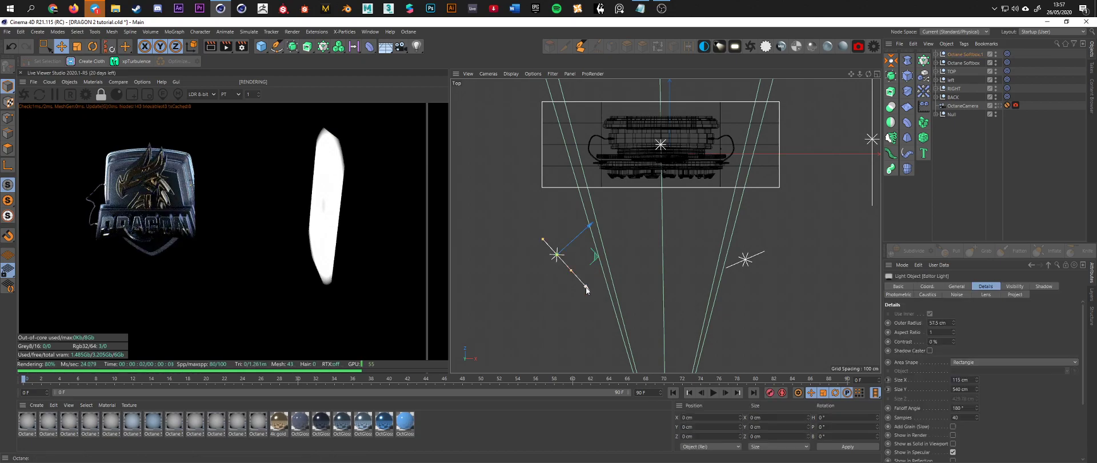
{"action": "middle_click", "coordinate": [823, 198]}
{"action": "middle_click", "coordinate": [615, 188]}
{"action": "left_click_drag", "start_coordinate": [694, 235], "coordinate": [647, 259], "text": "alt"}
{"action": "left_click", "coordinate": [995, 106]}
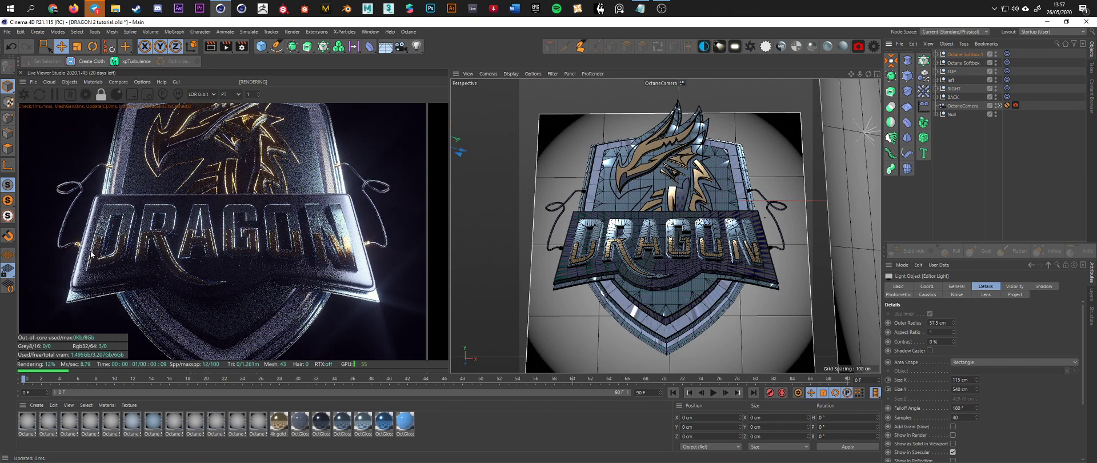
{"action": "left_click", "coordinate": [1000, 106]}
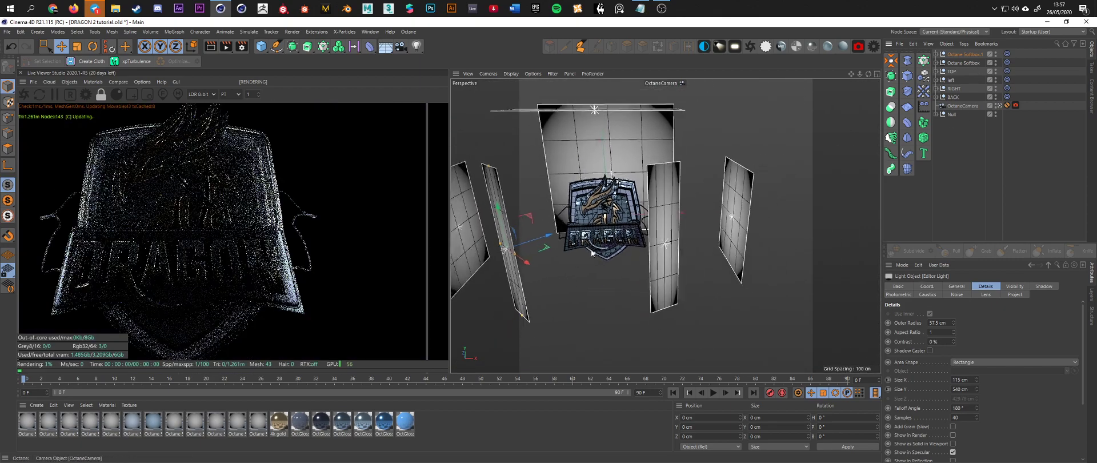
- Widen the original front softbox to 235 cm while checking its reflection through the Octane camera
{"action": "left_click", "coordinate": [973, 64]}
{"action": "left_click_drag", "start_coordinate": [662, 249], "coordinate": [625, 260], "text": "alt"}
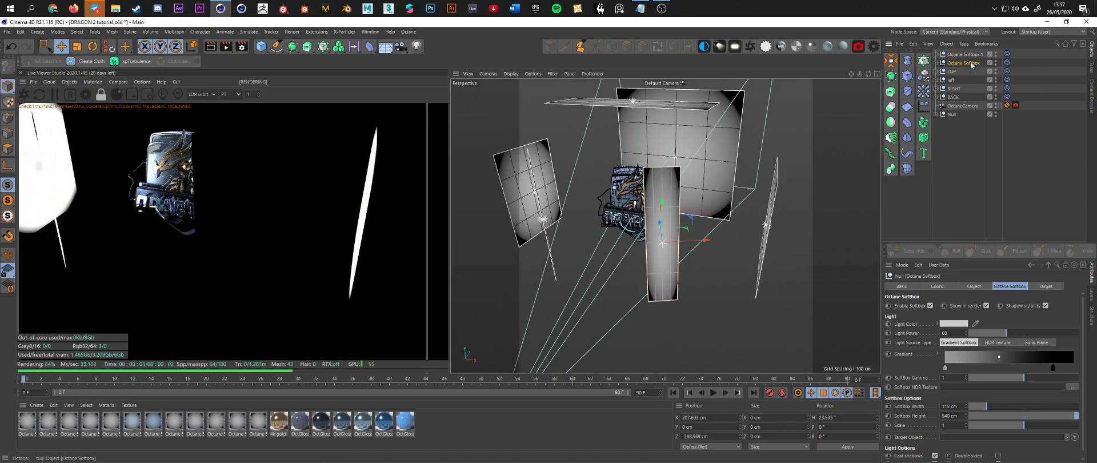
{"action": "left_click_drag", "start_coordinate": [674, 246], "coordinate": [737, 230], "text": "alt"}
{"action": "left_click", "coordinate": [999, 106]}
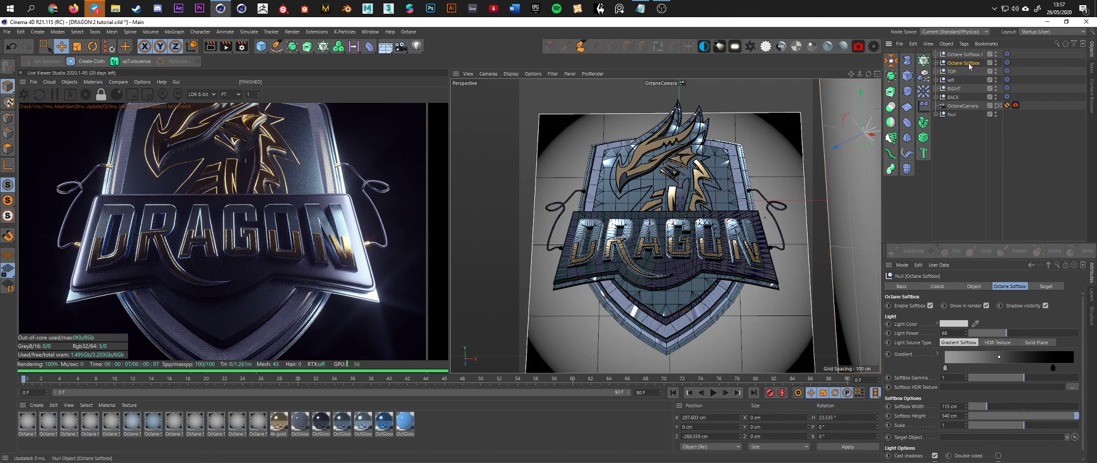
{"action": "left_click_drag", "start_coordinate": [988, 403], "coordinate": [1012, 403]}
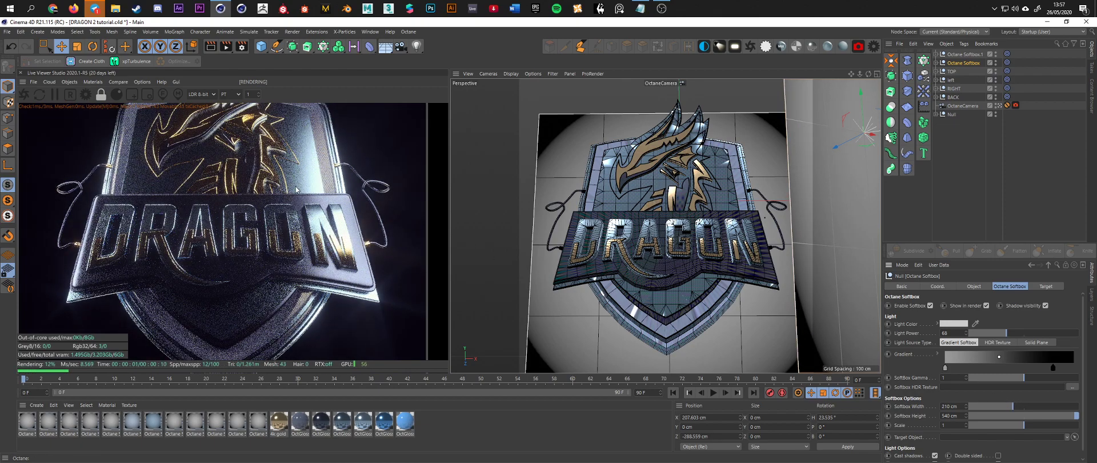
{"action": "left_click_drag", "start_coordinate": [1012, 402], "coordinate": [1023, 402]}
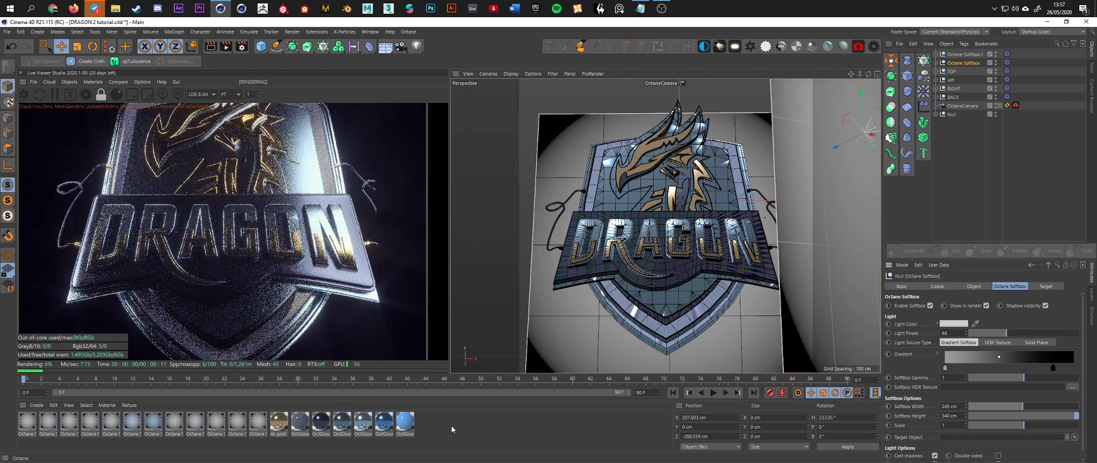
{"action": "mouse_move", "coordinate": [324, 165]}
{"action": "left_mouse_down"}
{"action": "mouse_move", "coordinate": [323, 214]}
{"action": "mouse_move", "coordinate": [321, 170]}
{"action": "left_mouse_up"}
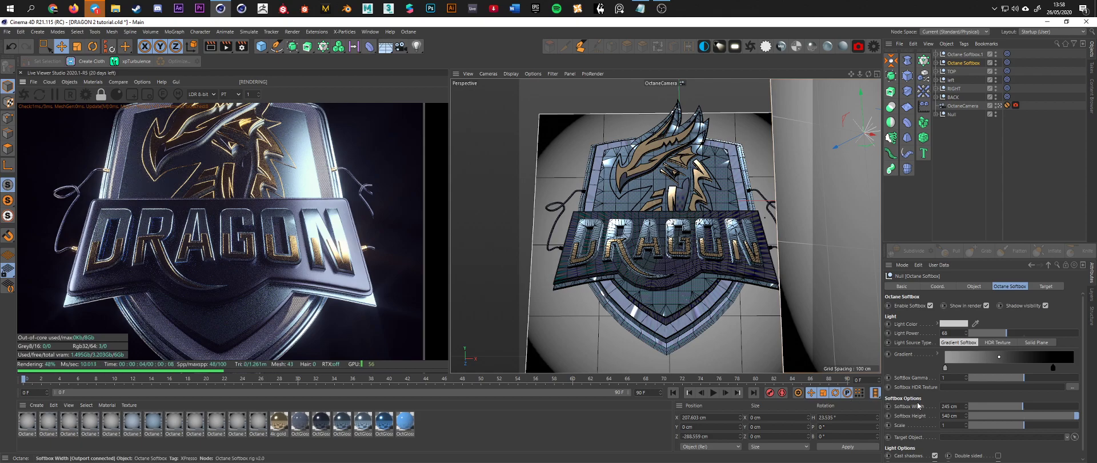
{"action": "left_click_drag", "start_coordinate": [1022, 406], "coordinate": [1020, 406]}
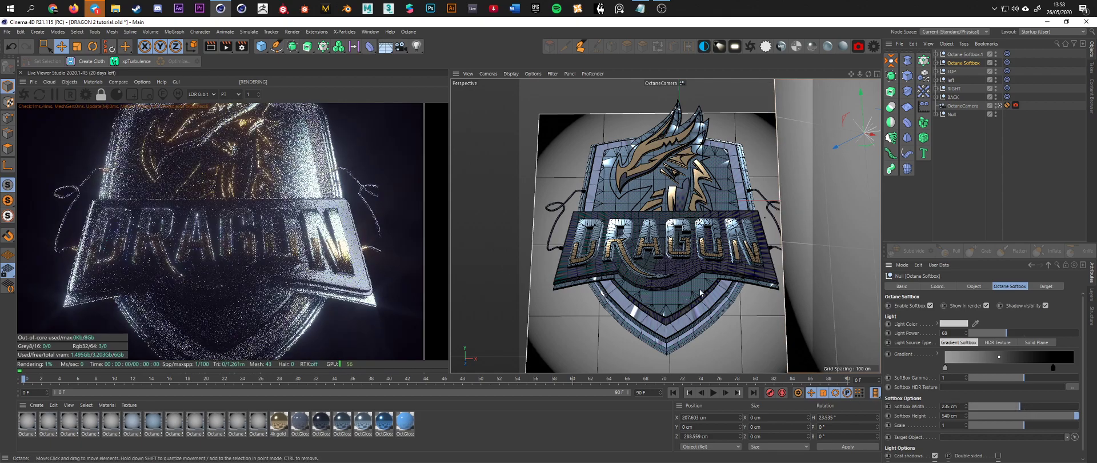
- Set the copied front softbox's width to 230 cm from the default camera and check the result through the Octane camera
{"action": "left_click", "coordinate": [999, 106]}
{"action": "scroll", "coordinate": [622, 251], "scroll_direction": "down", "scroll_amount": 8}
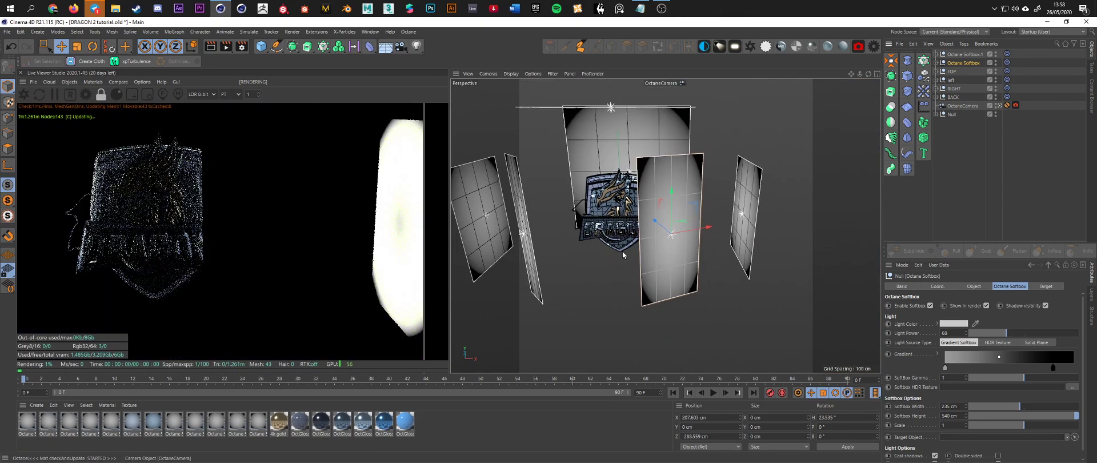
{"action": "left_click_drag", "start_coordinate": [622, 251], "coordinate": [560, 232], "text": "alt"}
{"action": "left_click", "coordinate": [530, 231]}
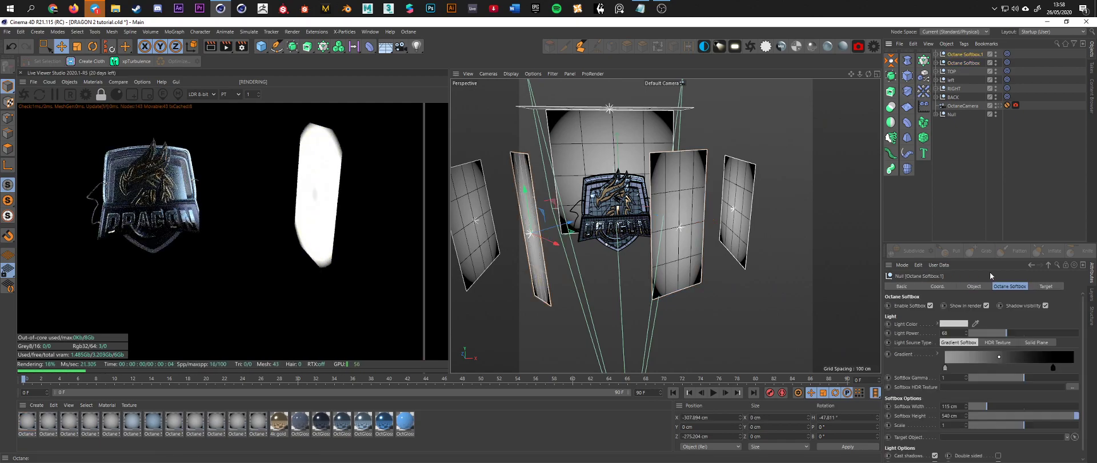
{"action": "left_click_drag", "start_coordinate": [991, 405], "coordinate": [1019, 403]}
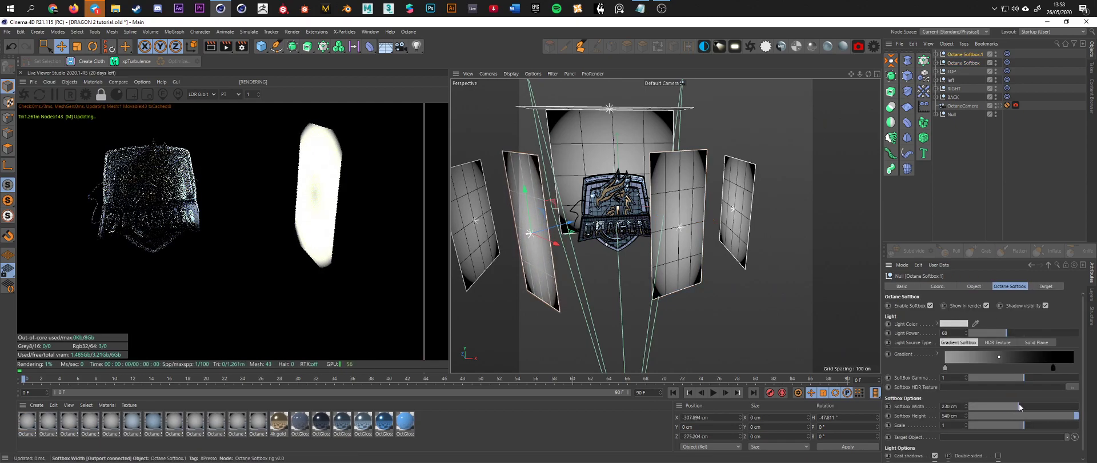
{"action": "left_click", "coordinate": [999, 105]}
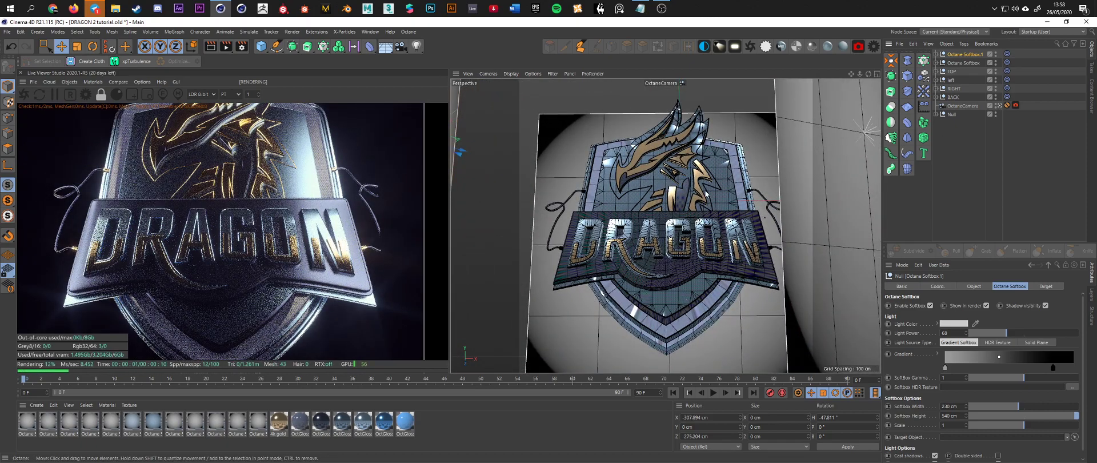
- Shift the copied front softbox closer to the logo, to about -267 cm X and -275 cm Z
{"action": "left_click", "coordinate": [998, 106]}
{"action": "left_click_drag", "start_coordinate": [548, 266], "coordinate": [563, 211], "text": "alt"}
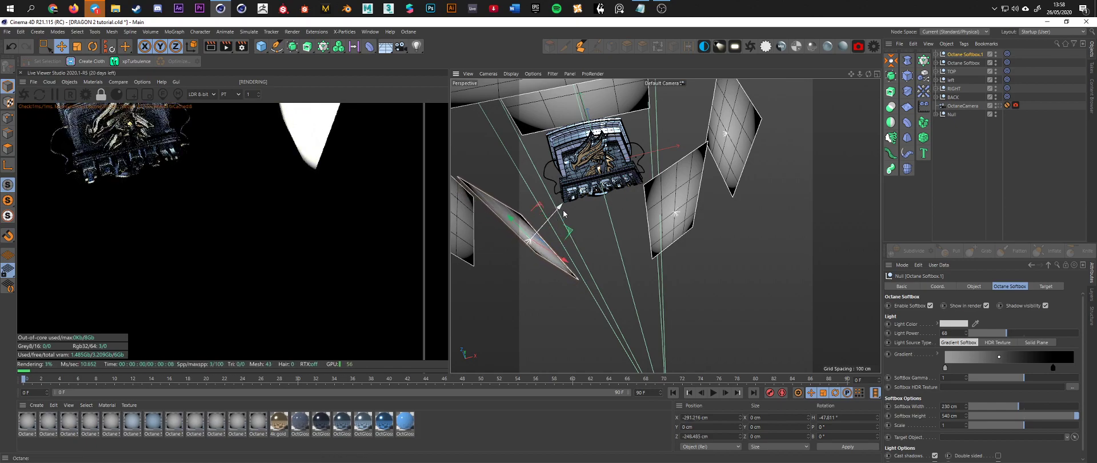
{"action": "left_click", "coordinate": [998, 105]}
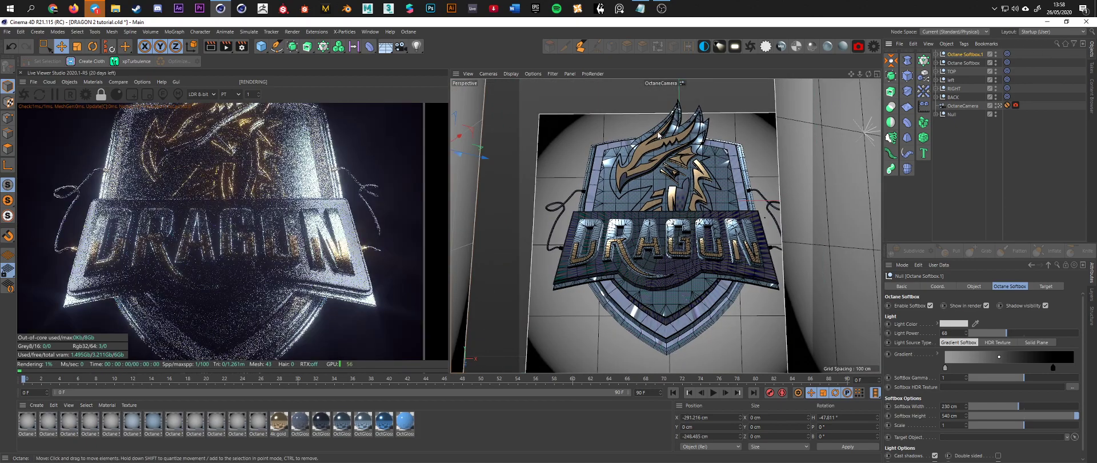
{"action": "middle_click", "coordinate": [717, 187]}
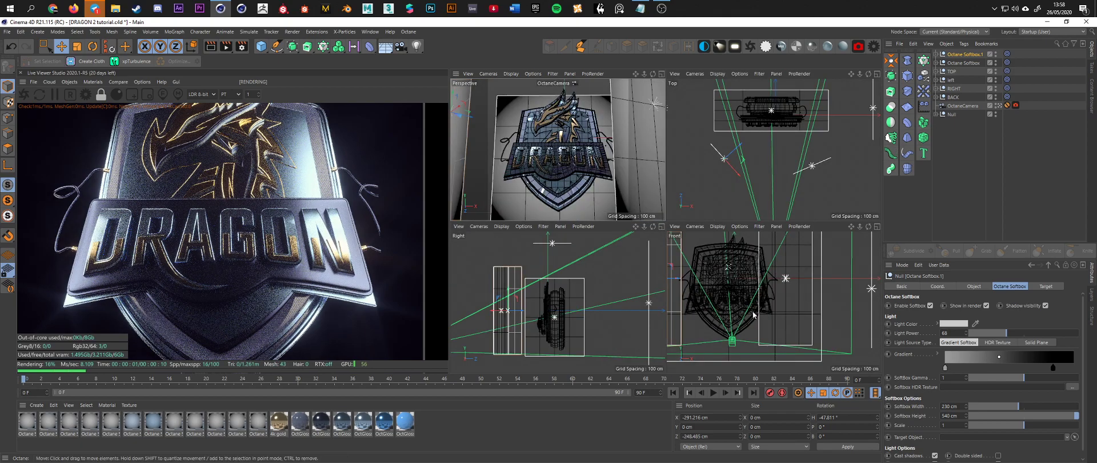
{"action": "scroll", "coordinate": [712, 306], "scroll_direction": "down", "scroll_amount": 1}
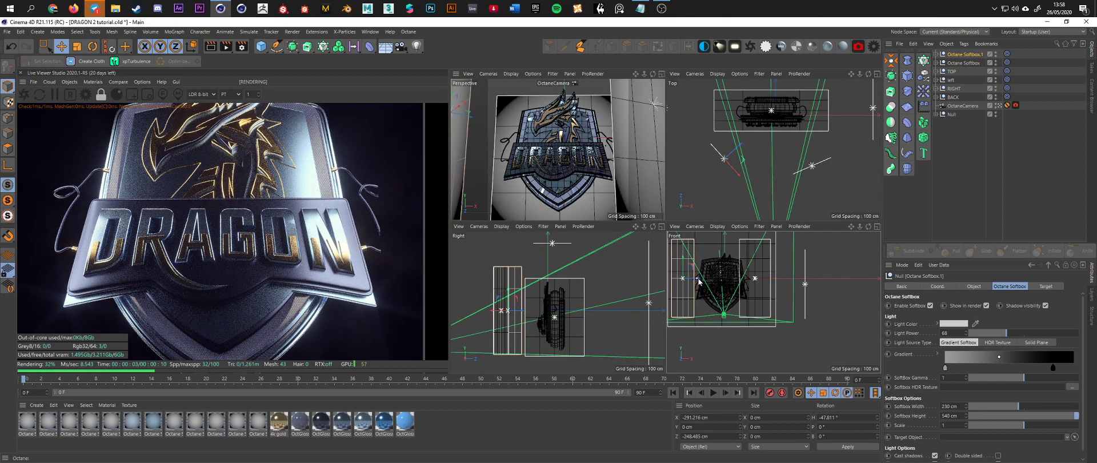
{"action": "left_click_drag", "start_coordinate": [688, 283], "coordinate": [693, 282]}
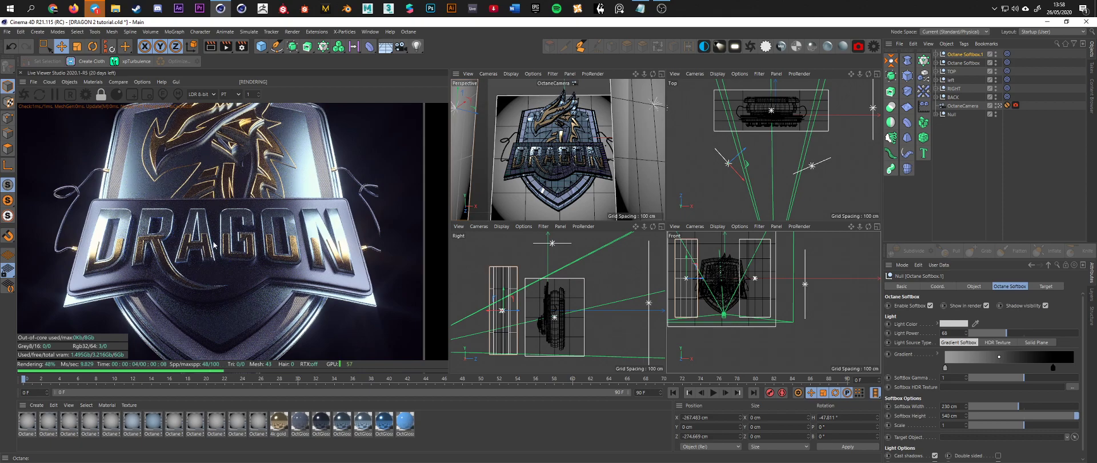
- Examine the lit logo across the Live Viewer render and inspect the softbox arrangement from the default camera
{"action": "middle_click_drag", "start_coordinate": [214, 244], "coordinate": [222, 230]}
{"action": "middle_click_drag", "start_coordinate": [229, 197], "coordinate": [250, 176]}
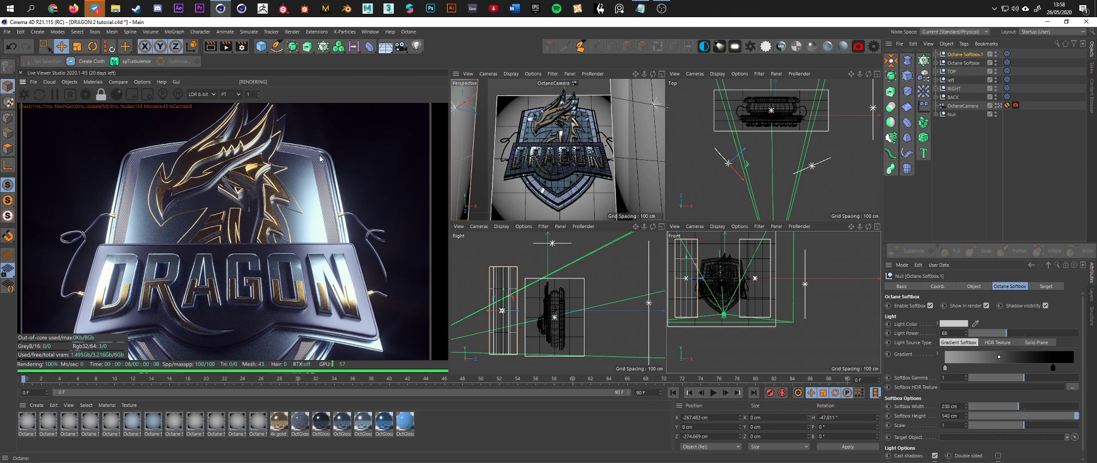
{"action": "scroll", "coordinate": [184, 188], "scroll_direction": "down", "scroll_amount": 1}
{"action": "left_click_drag", "start_coordinate": [275, 306], "coordinate": [285, 304]}
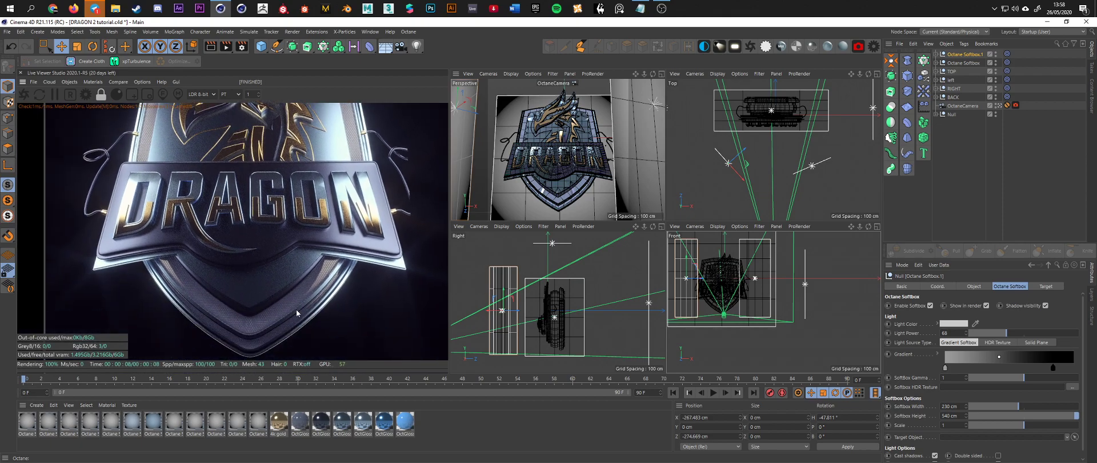
{"action": "left_click_drag", "start_coordinate": [275, 336], "coordinate": [201, 275]}
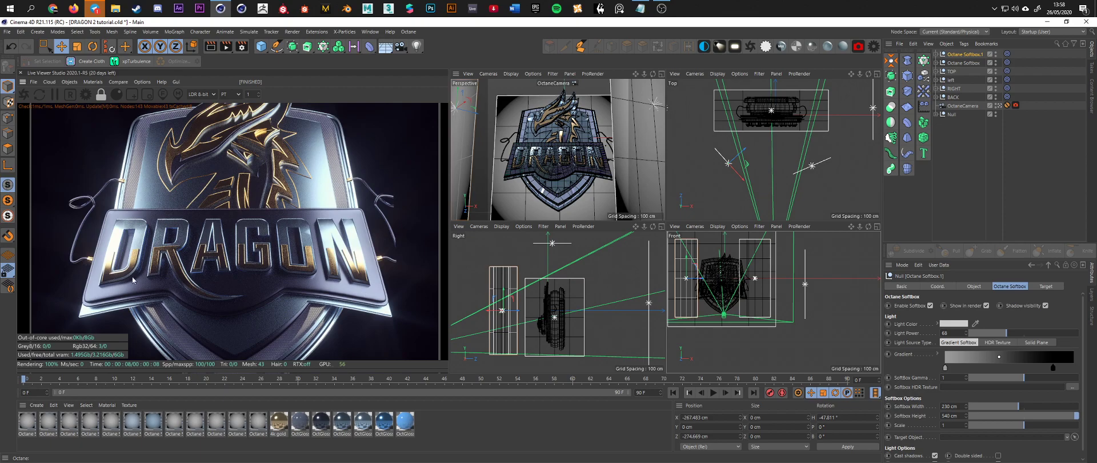
{"action": "left_click", "coordinate": [999, 105]}
{"action": "middle_click", "coordinate": [613, 177]}
{"action": "left_click_drag", "start_coordinate": [613, 177], "coordinate": [697, 196], "text": "alt"}
{"action": "scroll", "coordinate": [603, 134], "scroll_direction": "down", "scroll_amount": 3}
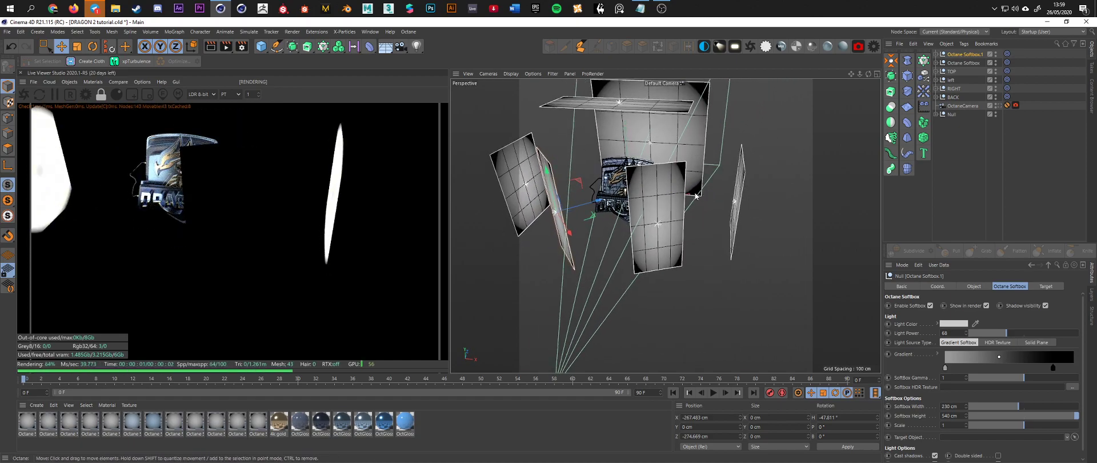
- Add another Octane softbox from the content library and raise it in front of the logo, at about 299 cm Y and -173 cm Z
{"action": "left_click_drag", "start_coordinate": [702, 214], "coordinate": [643, 214], "text": "alt"}
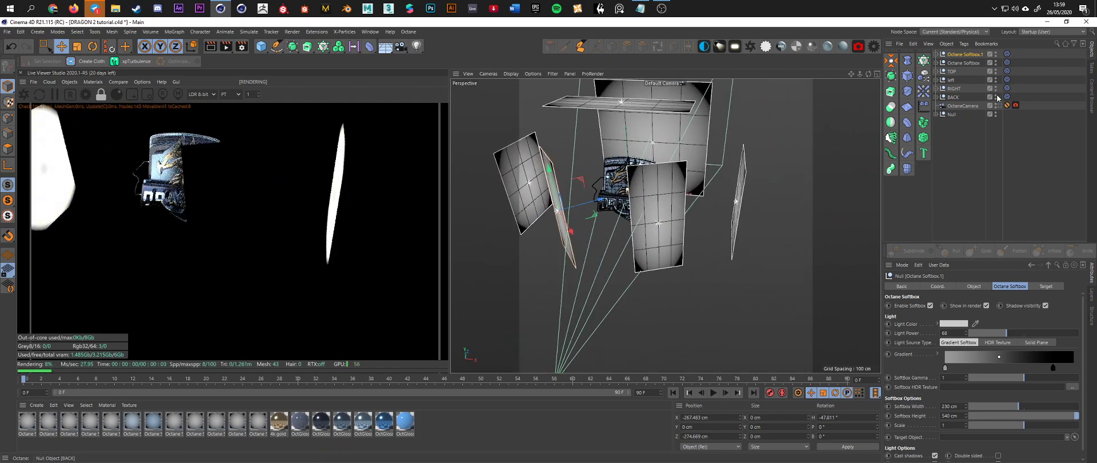
{"action": "left_click", "coordinate": [952, 175]}
{"action": "right_click_drag", "start_coordinate": [631, 190], "coordinate": [657, 158], "text": "alt"}
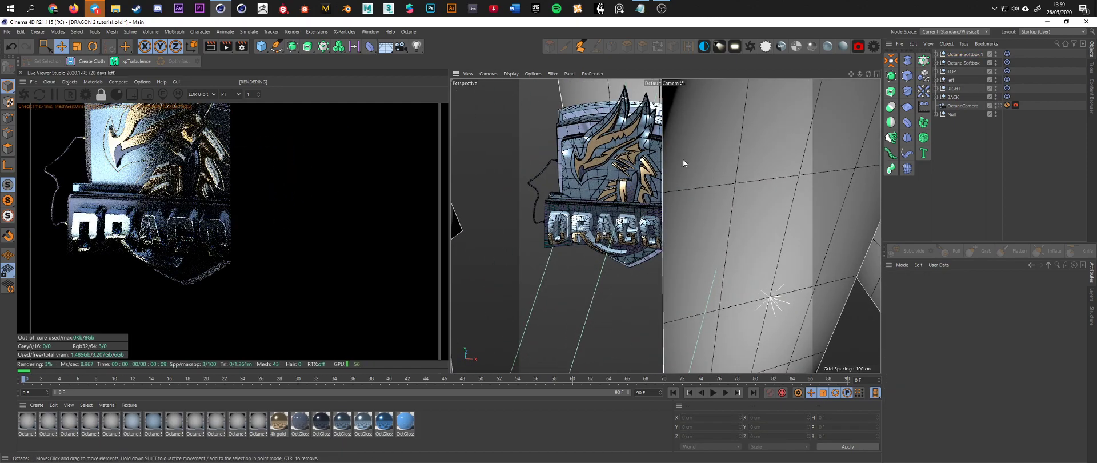
{"action": "scroll", "coordinate": [615, 171], "scroll_direction": "down", "scroll_amount": 6}
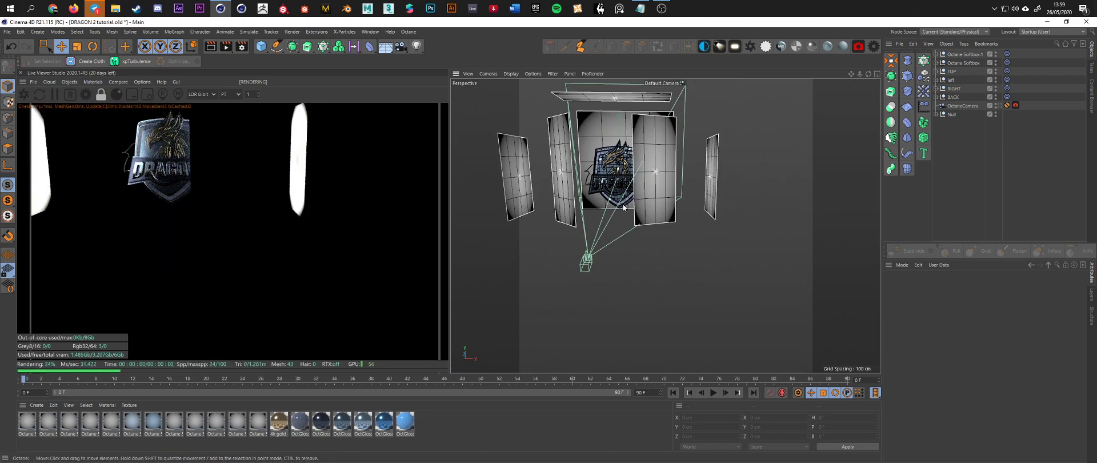
{"action": "left_click_drag", "start_coordinate": [624, 207], "coordinate": [617, 223], "text": "alt"}
{"action": "middle_click_drag", "start_coordinate": [617, 223], "coordinate": [617, 250], "text": "alt"}
{"action": "left_click", "coordinate": [1091, 106]}
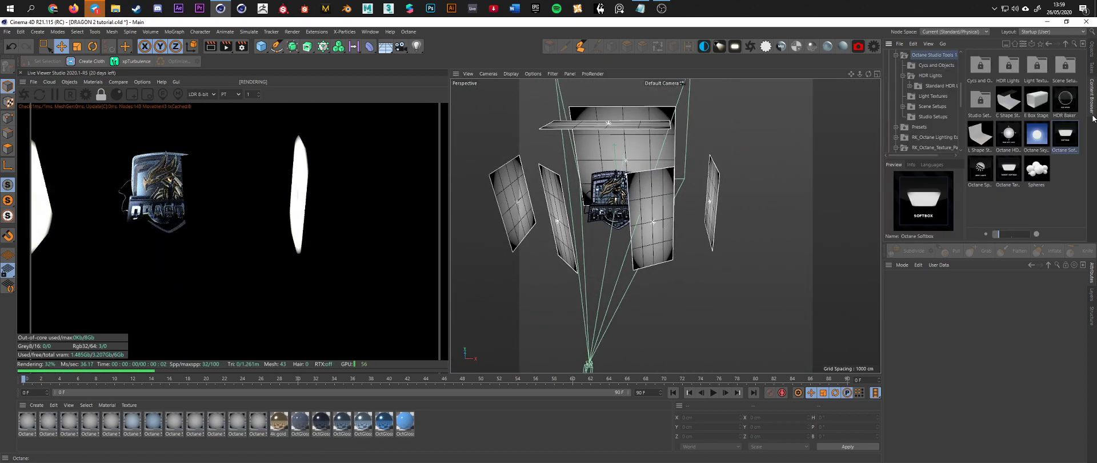
{"action": "double_click", "coordinate": [1065, 134]}
{"action": "left_click", "coordinate": [1092, 48]}
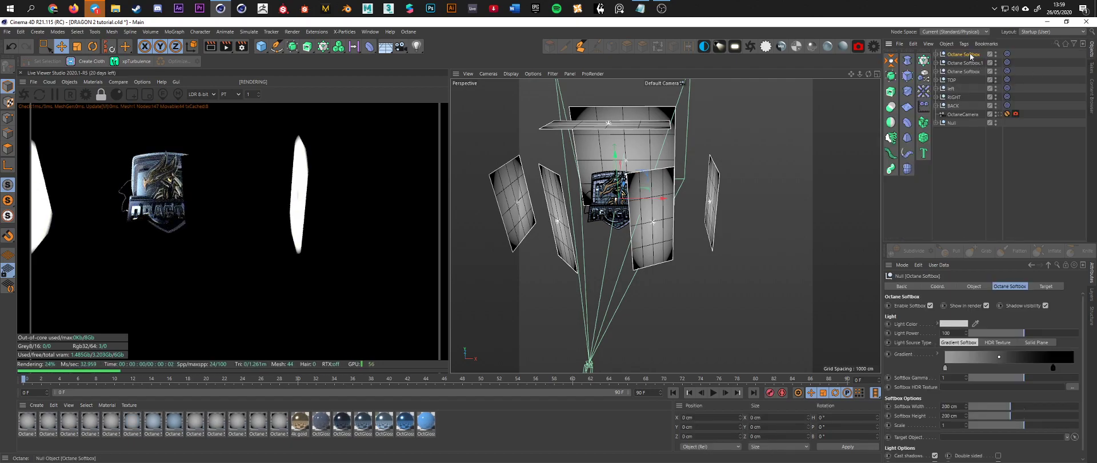
{"action": "left_click_drag", "start_coordinate": [616, 187], "coordinate": [583, 168], "text": "alt"}
- Resize the new upper front softbox to 90 cm high and 450 cm wide
{"action": "left_click_drag", "start_coordinate": [1010, 414], "coordinate": [994, 415]}
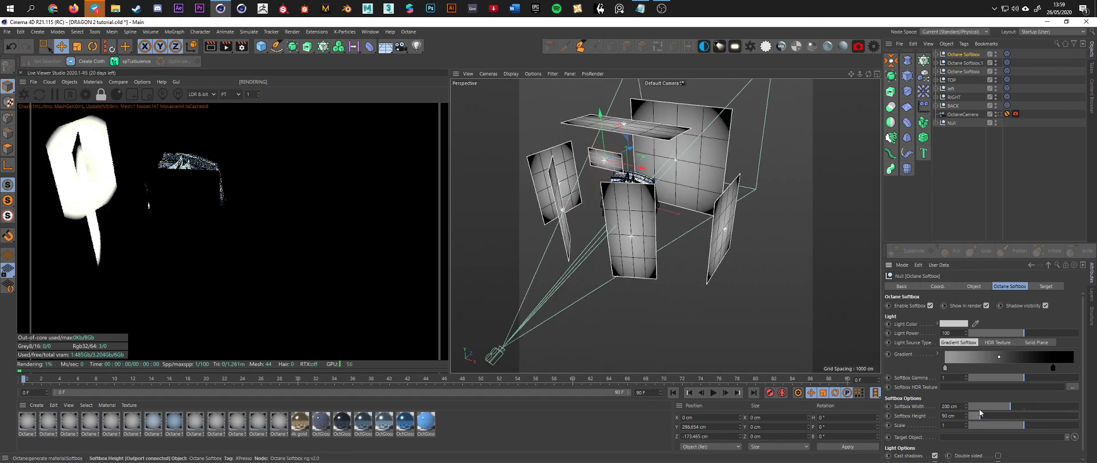
{"action": "left_click_drag", "start_coordinate": [1008, 409], "coordinate": [1087, 399]}
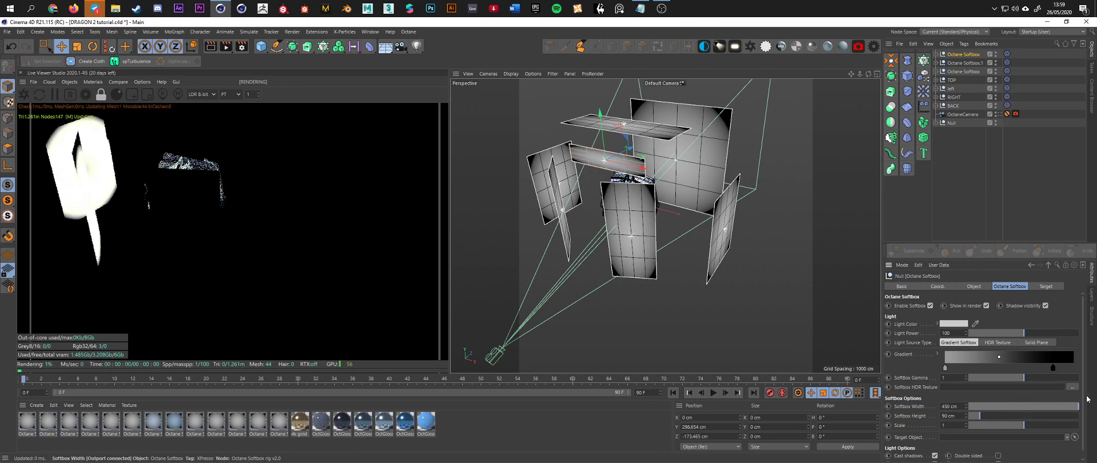
{"action": "mouse_move", "coordinate": [659, 194]}
{"action": "left_mouse_down", "text": "alt"}
{"action": "mouse_move", "coordinate": [488, 188]}
{"action": "mouse_move", "coordinate": [598, 184]}
{"action": "mouse_move", "coordinate": [660, 200]}
{"action": "left_mouse_up", "text": "alt"}
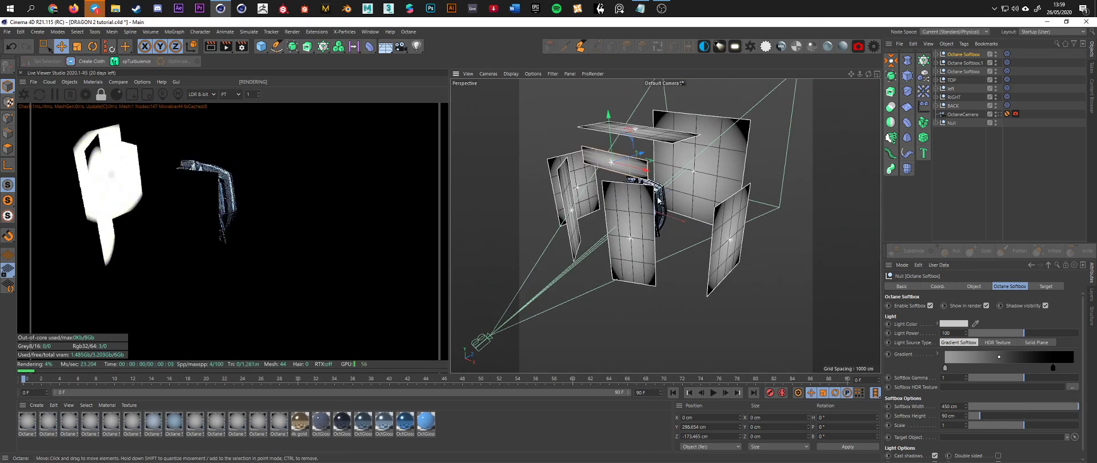
- Nudge the upper front softbox to about -172 cm Z and tilt it to about -38° pitch
{"action": "left_click_drag", "start_coordinate": [608, 172], "coordinate": [577, 156], "text": "alt"}
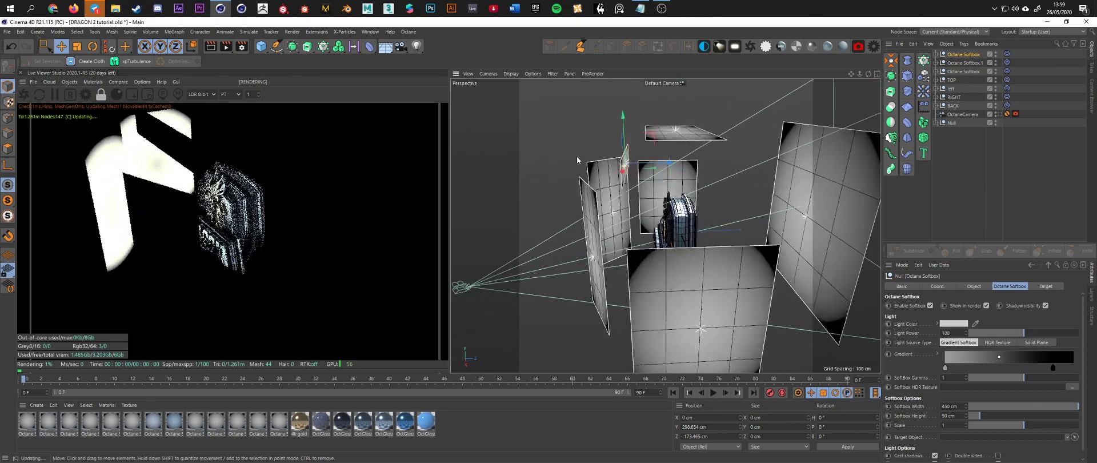
{"action": "left_click_drag", "start_coordinate": [669, 164], "coordinate": [694, 171]}
{"action": "key", "text": "r"}
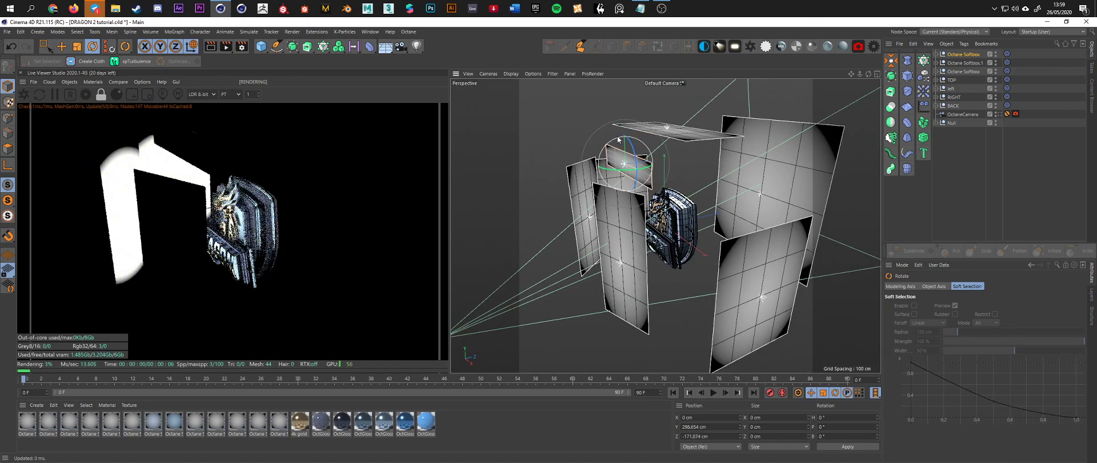
{"action": "left_click_drag", "start_coordinate": [610, 143], "coordinate": [628, 139]}
{"action": "key", "text": "e"}
{"action": "left_click_drag", "start_coordinate": [633, 196], "coordinate": [721, 183], "text": "alt"}
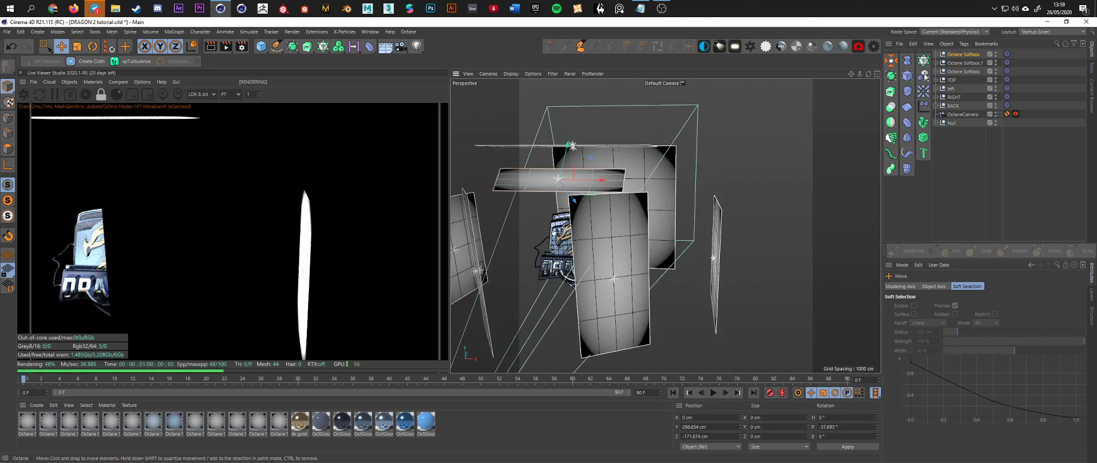
- Set the upper front softbox's light power to 50 and check the render through the Octane camera
{"action": "left_click", "coordinate": [964, 54]}
{"action": "left_click_drag", "start_coordinate": [954, 332], "coordinate": [915, 333]}
{"action": "type", "text": "5"}
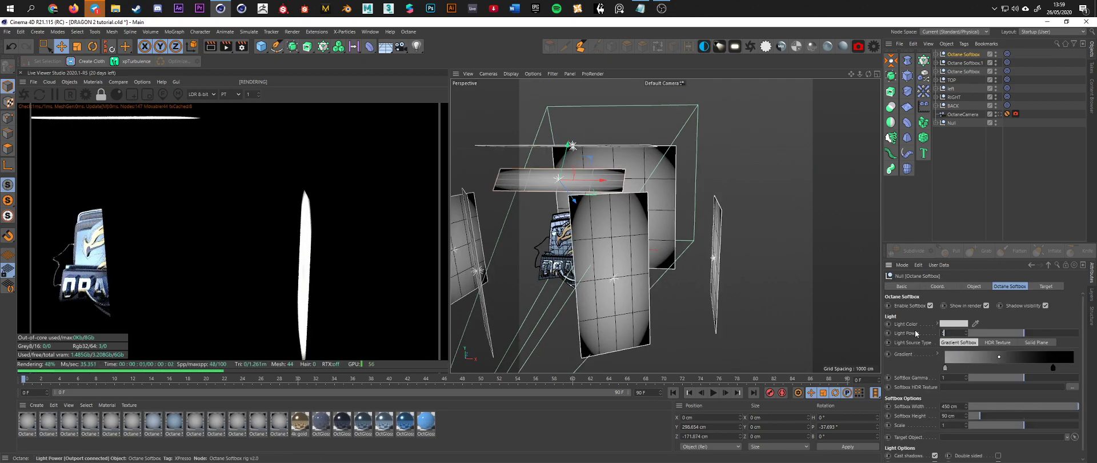
{"action": "type", "text": "0"}
{"action": "key", "text": "Return"}
{"action": "left_click", "coordinate": [999, 114]}
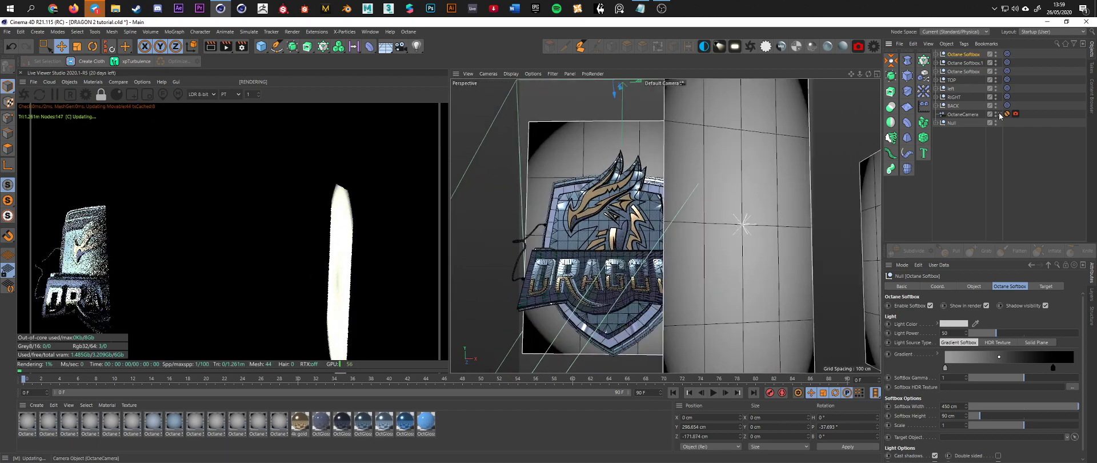
{"action": "left_click_drag", "start_coordinate": [248, 108], "coordinate": [251, 146]}
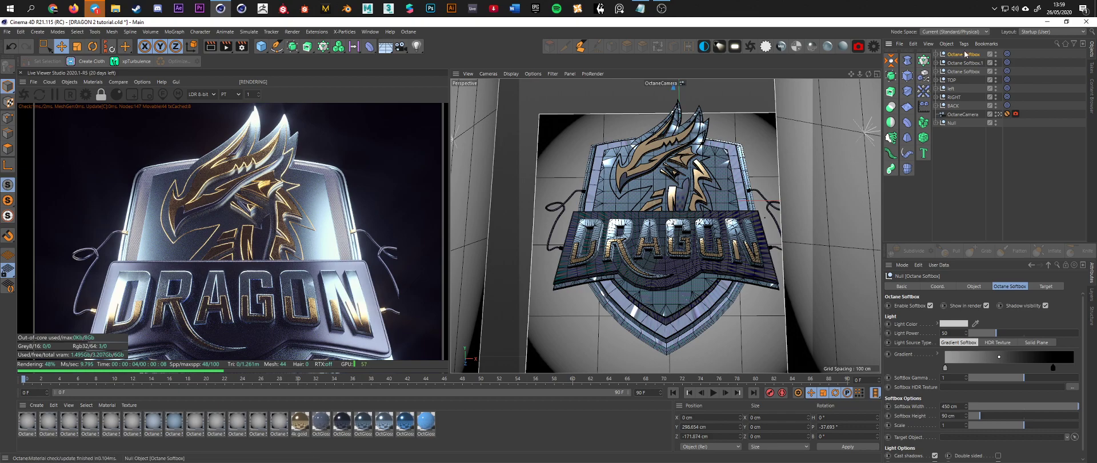
- Set the upper front softbox's height to 110 cm and examine the reflections across the logo in the Live Viewer
{"action": "left_click_drag", "start_coordinate": [979, 417], "coordinate": [985, 416]}
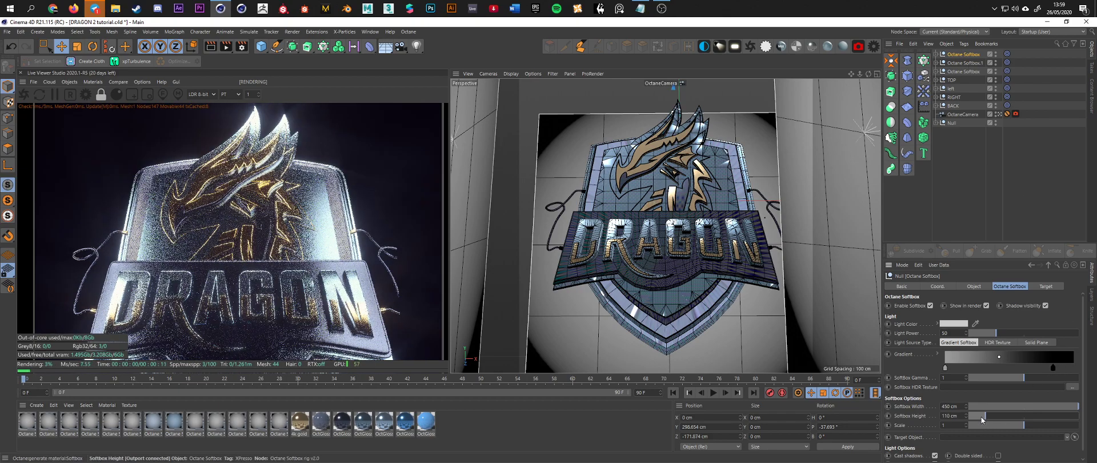
{"action": "left_click_drag", "start_coordinate": [289, 280], "coordinate": [282, 229]}
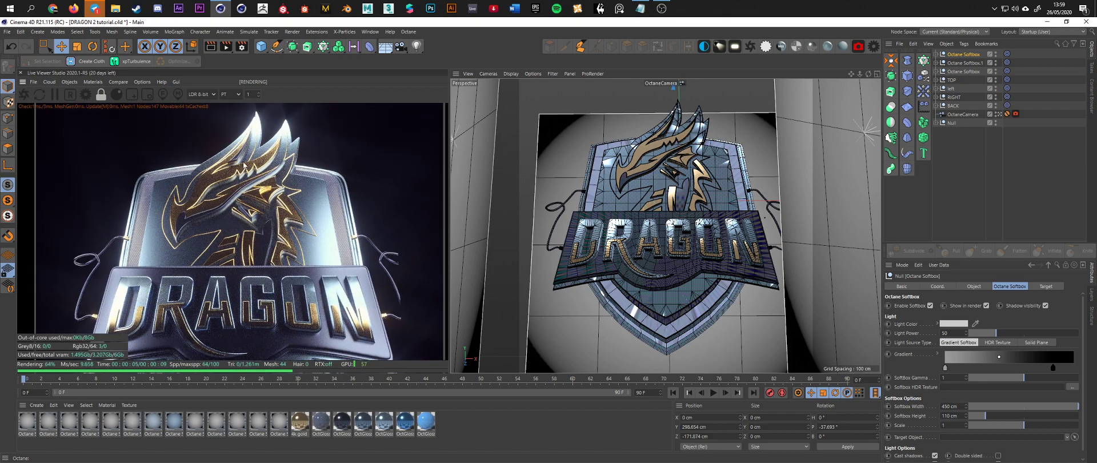
{"action": "left_click_drag", "start_coordinate": [262, 207], "coordinate": [258, 198]}
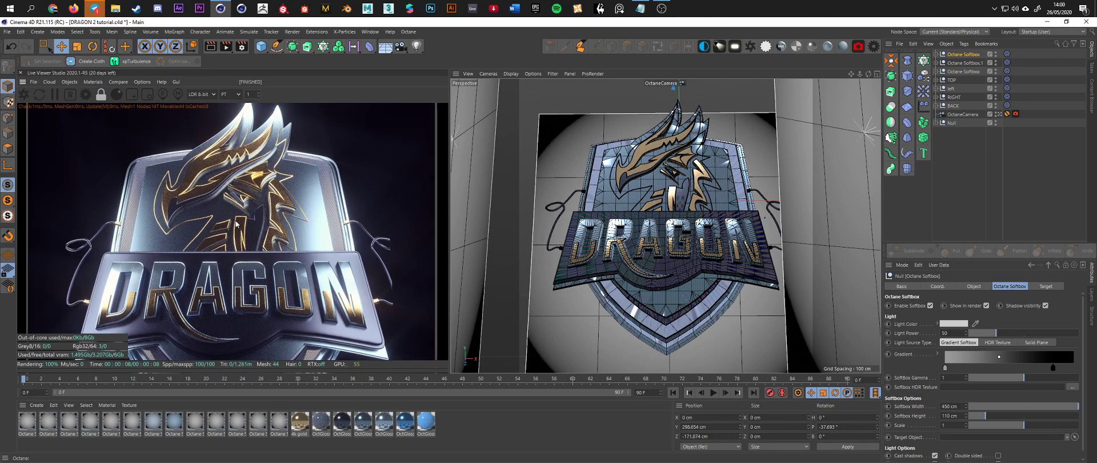
{"action": "middle_click_drag", "start_coordinate": [236, 224], "coordinate": [230, 258]}
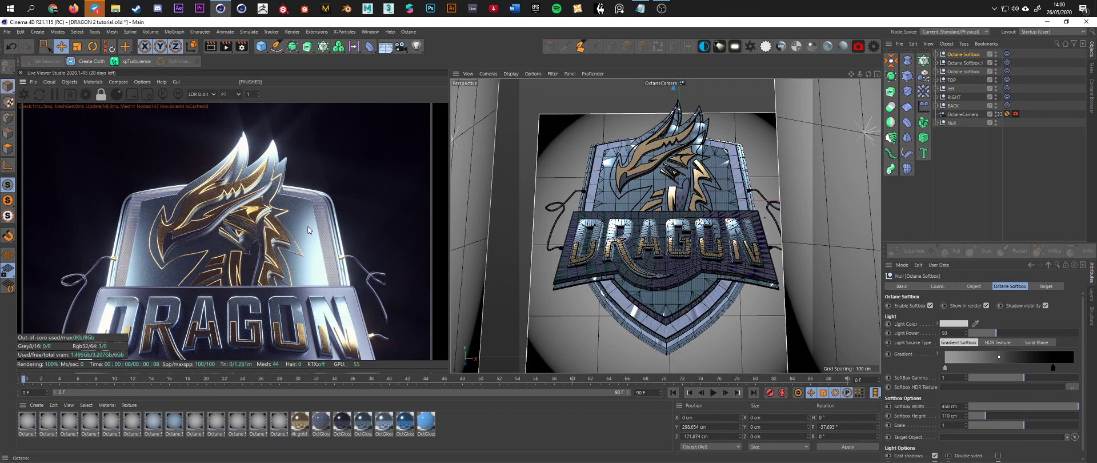
{"action": "middle_click_drag", "start_coordinate": [299, 282], "coordinate": [297, 248]}
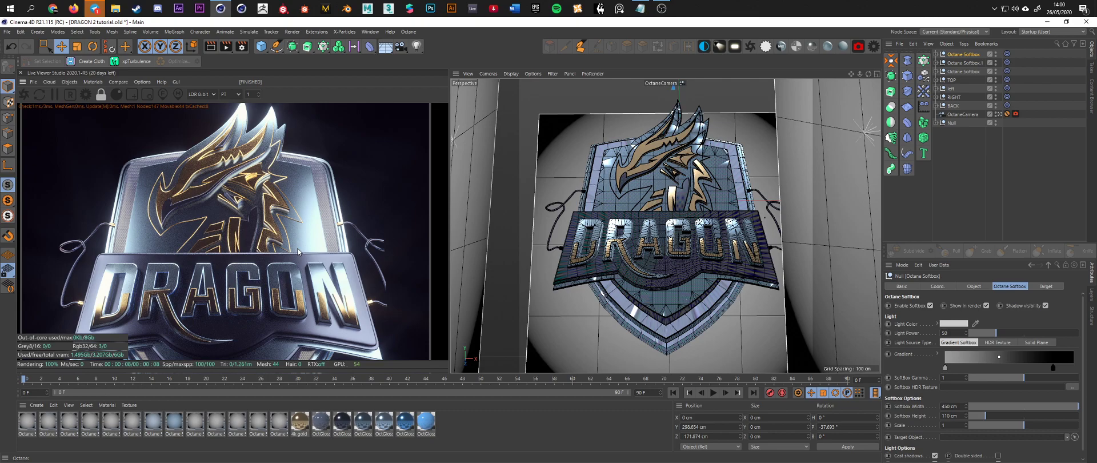
{"action": "left_click_drag", "start_coordinate": [250, 279], "coordinate": [247, 203]}
{"action": "middle_click_drag", "start_coordinate": [315, 185], "coordinate": [319, 241]}
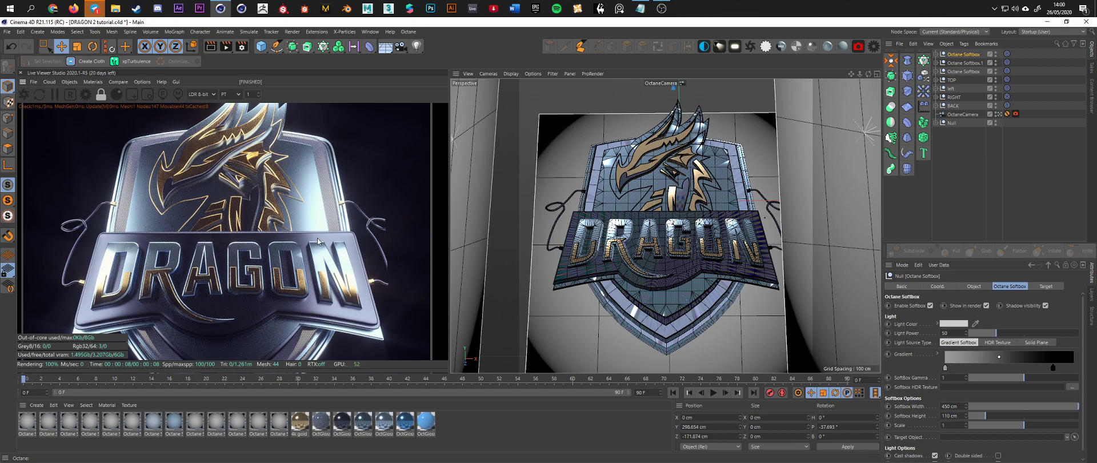
{"action": "middle_click_drag", "start_coordinate": [346, 314], "coordinate": [289, 164]}
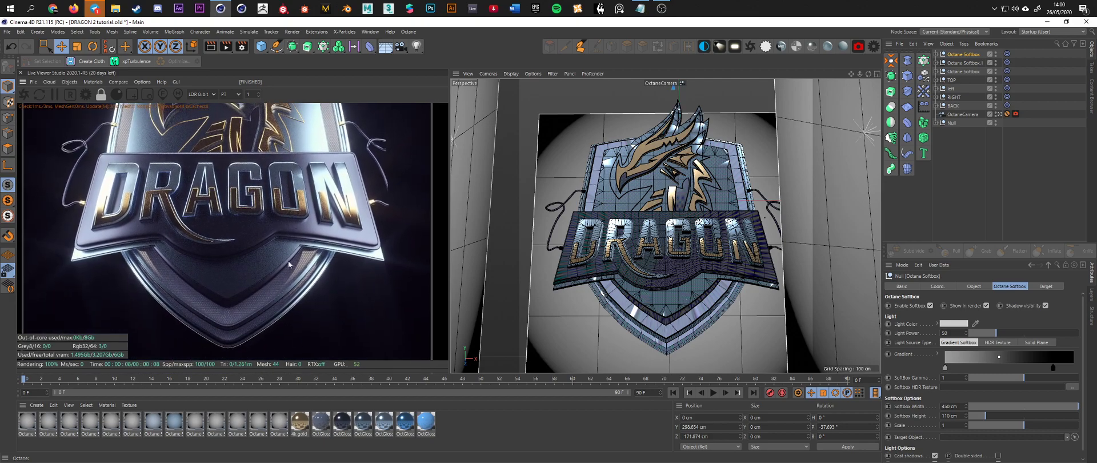
- Return to the default camera and add one more Octane softbox from the content library
{"action": "middle_click", "coordinate": [651, 192]}
{"action": "middle_click", "coordinate": [659, 190]}
{"action": "left_click", "coordinate": [1000, 114]}
{"action": "scroll", "coordinate": [732, 207], "scroll_direction": "down", "scroll_amount": 4}
{"action": "left_click_drag", "start_coordinate": [660, 216], "coordinate": [697, 229], "text": "alt"}
{"action": "left_click", "coordinate": [969, 164]}
{"action": "left_click", "coordinate": [1091, 98]}
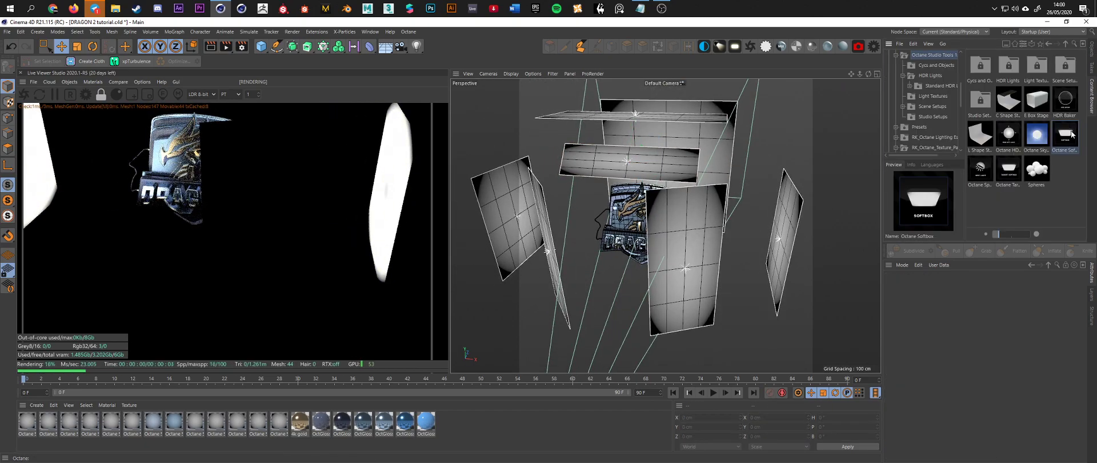
{"action": "double_click", "coordinate": [983, 139]}
{"action": "left_click", "coordinate": [1092, 51]}
- Place the new softbox in front of the logo at about -259 cm Z and lower it to about -118 cm Y
{"action": "left_click_drag", "start_coordinate": [700, 228], "coordinate": [563, 241], "text": "alt"}
{"action": "middle_click", "coordinate": [588, 241]}
{"action": "middle_click_drag", "start_coordinate": [520, 323], "coordinate": [586, 316], "text": "alt"}
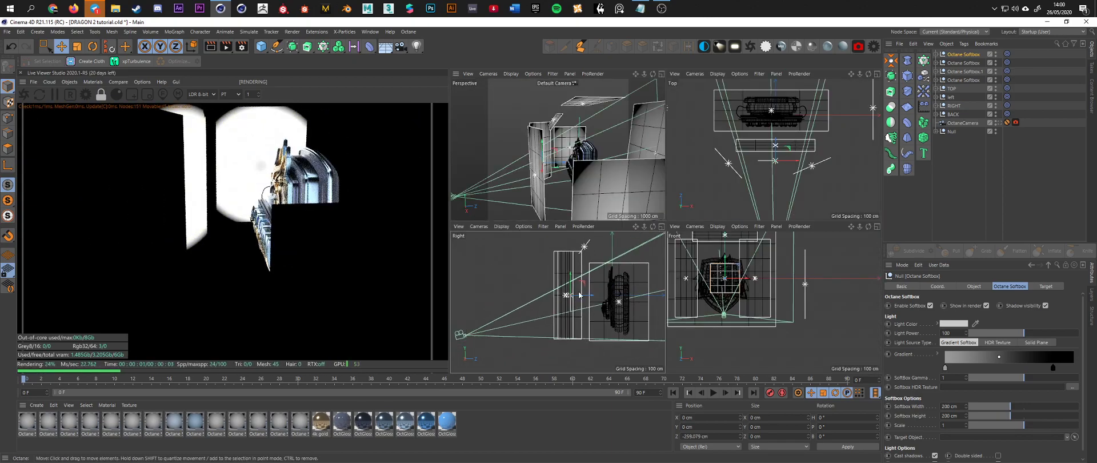
{"action": "scroll", "coordinate": [587, 316], "scroll_direction": "up", "scroll_amount": 3}
{"action": "left_click_drag", "start_coordinate": [567, 289], "coordinate": [567, 307]}
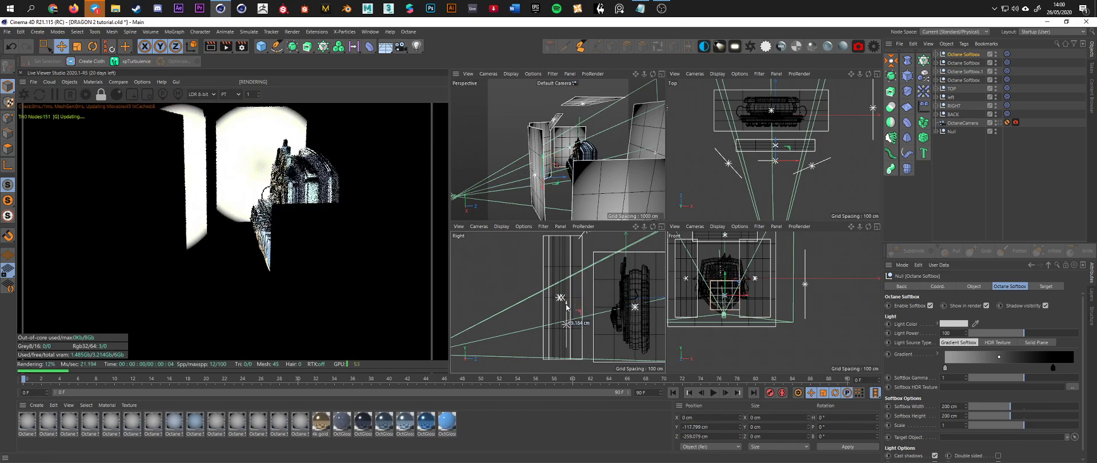
- Shift the new softbox below the logo's front, to about -205 cm Y and -223 cm Z
{"action": "middle_click", "coordinate": [607, 191]}
{"action": "left_click_drag", "start_coordinate": [661, 292], "coordinate": [763, 298], "text": "alt"}
{"action": "left_click_drag", "start_coordinate": [606, 302], "coordinate": [547, 298], "text": "alt"}
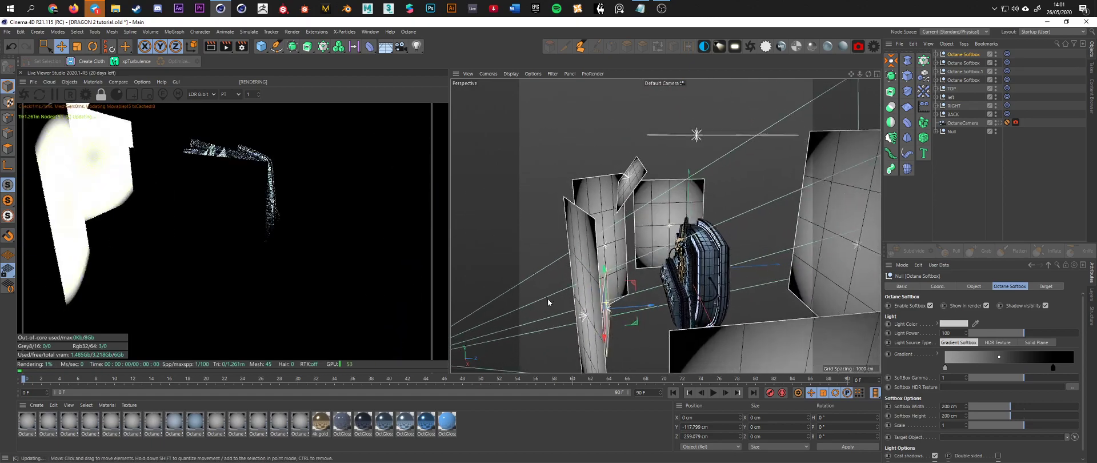
{"action": "left_click_drag", "start_coordinate": [647, 307], "coordinate": [665, 306]}
{"action": "left_click_drag", "start_coordinate": [614, 273], "coordinate": [616, 296]}
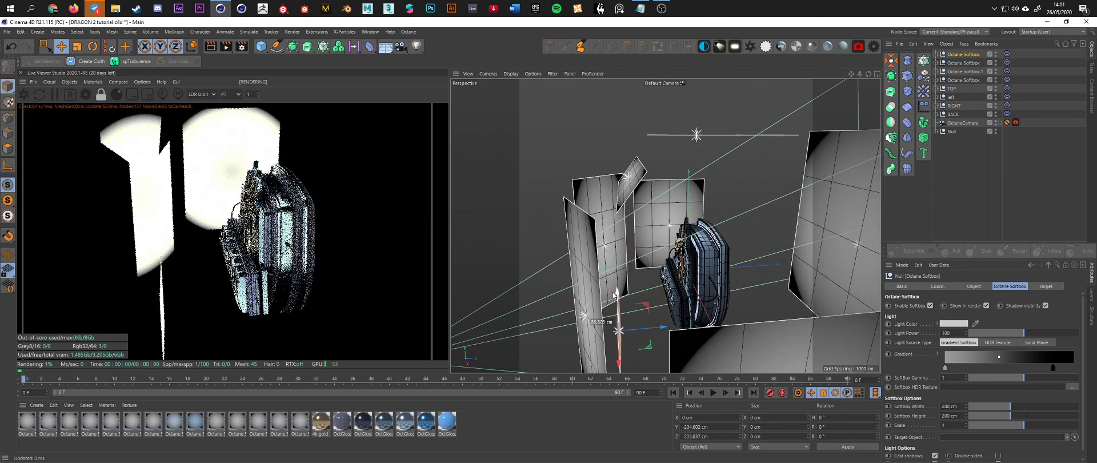
- Resize the lower front softbox to 135 cm high and 265 cm wide
{"action": "left_click_drag", "start_coordinate": [697, 278], "coordinate": [725, 280], "text": "alt"}
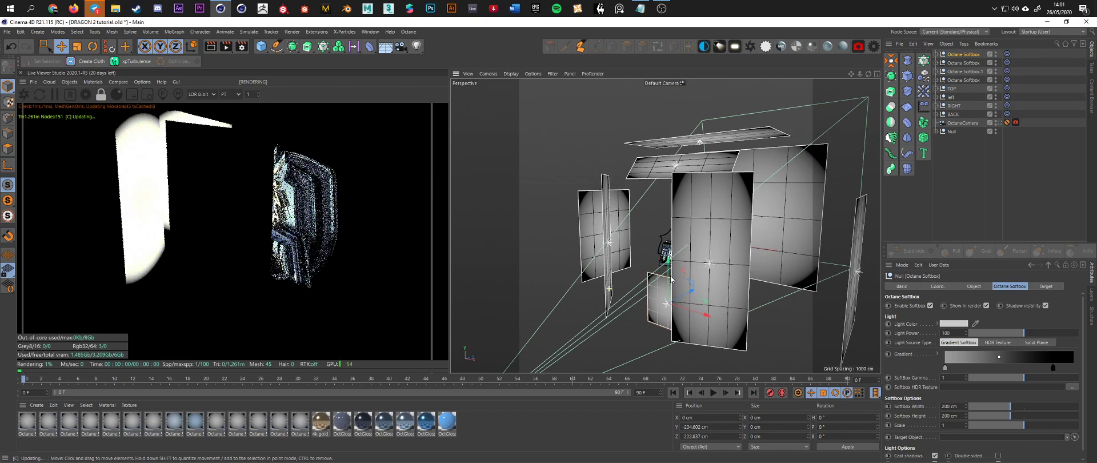
{"action": "left_click_drag", "start_coordinate": [1009, 420], "coordinate": [992, 420]}
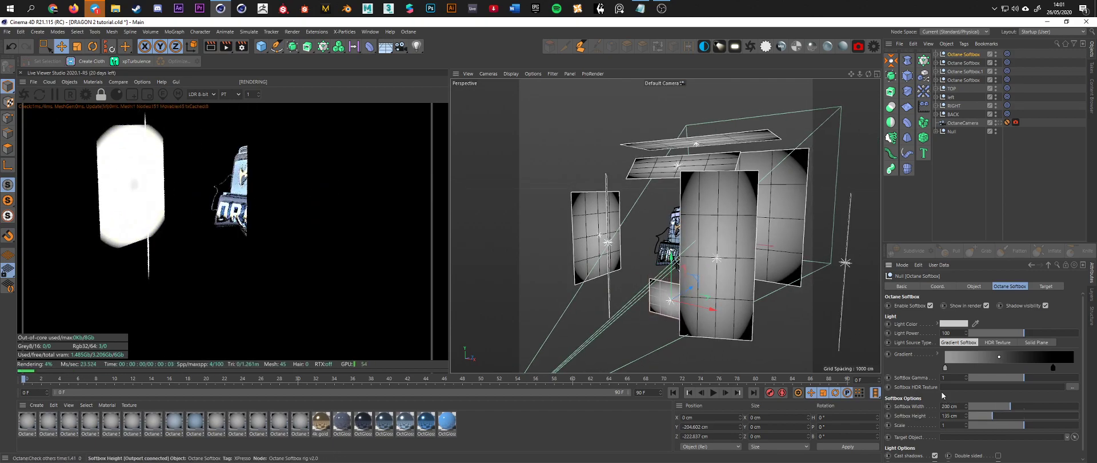
{"action": "left_click_drag", "start_coordinate": [728, 302], "coordinate": [763, 299], "text": "alt"}
{"action": "left_click_drag", "start_coordinate": [674, 291], "coordinate": [646, 288], "text": "alt"}
{"action": "scroll", "coordinate": [646, 291], "scroll_direction": "up", "scroll_amount": 3}
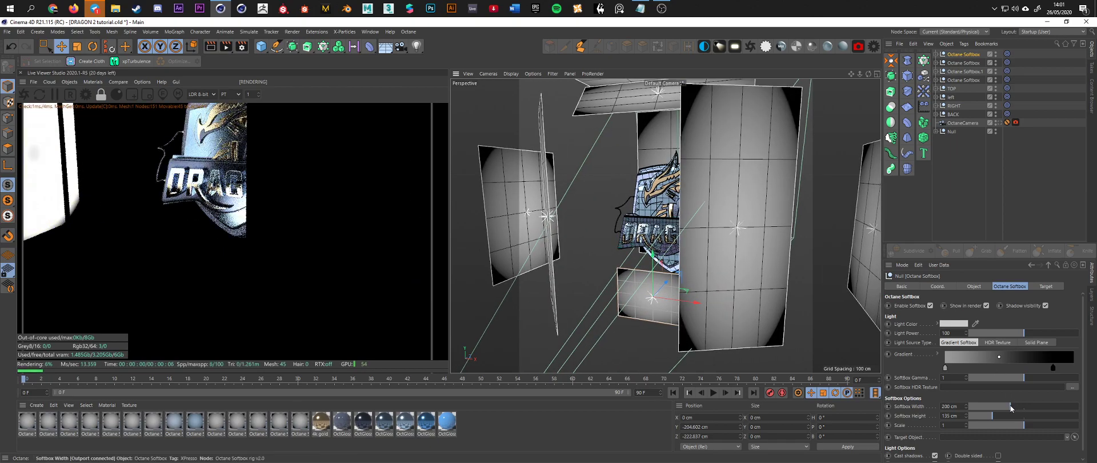
{"action": "left_click_drag", "start_coordinate": [1017, 406], "coordinate": [1027, 405]}
- Tilt the lower front softbox to about 25.5° pitch and move it to about -239 cm Y and -206 cm Z
{"action": "left_click_drag", "start_coordinate": [686, 287], "coordinate": [722, 229], "text": "alt"}
{"action": "key", "text": "r"}
{"action": "key", "text": "e"}
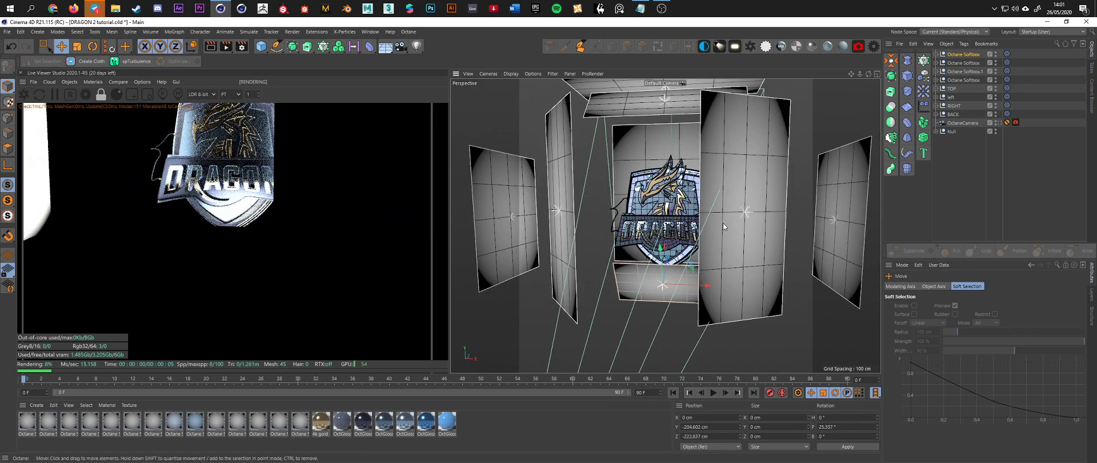
{"action": "left_click_drag", "start_coordinate": [662, 251], "coordinate": [663, 262]}
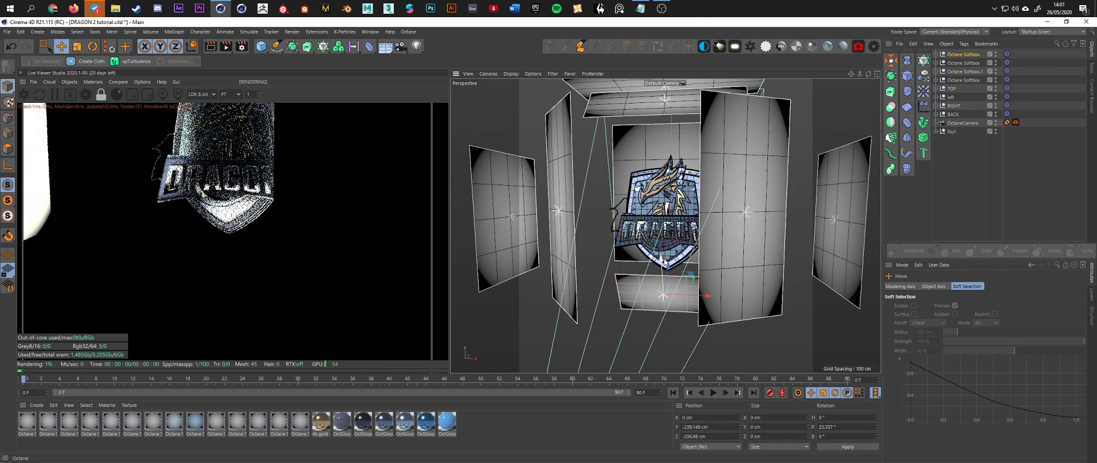
- Set the lower front softbox's light power to 40 and, through the Octane camera, lower it to about -248 cm Y
{"action": "left_click", "coordinate": [963, 61]}
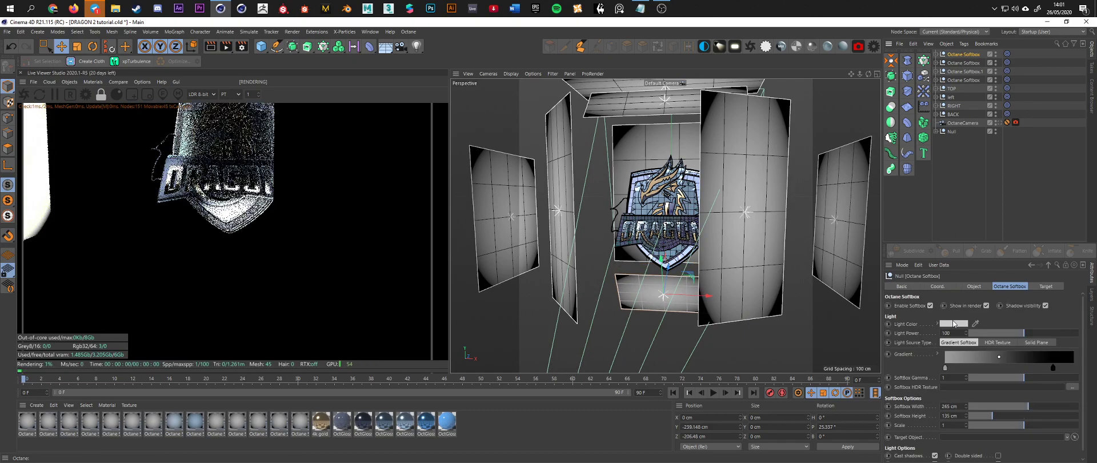
{"action": "type", "text": "40"}
{"action": "key", "text": "Return"}
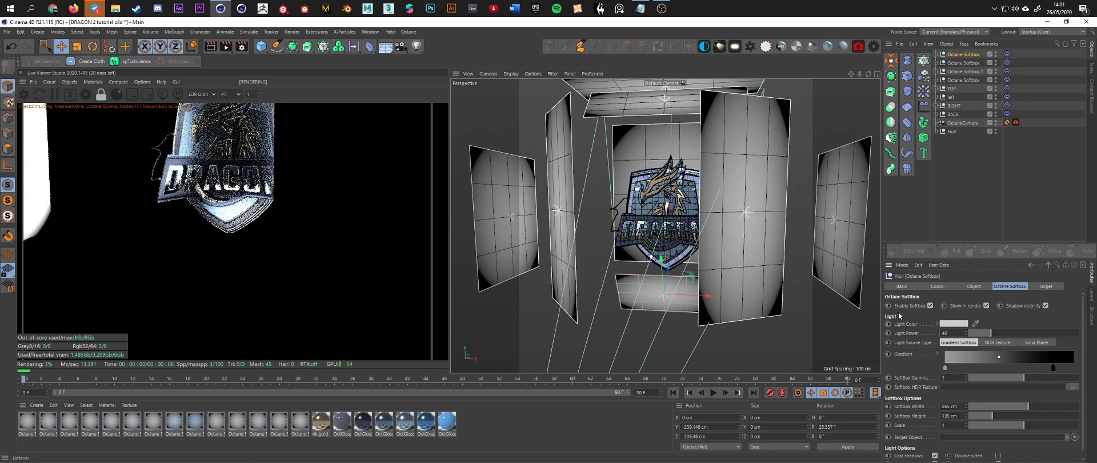
{"action": "left_click", "coordinate": [998, 123]}
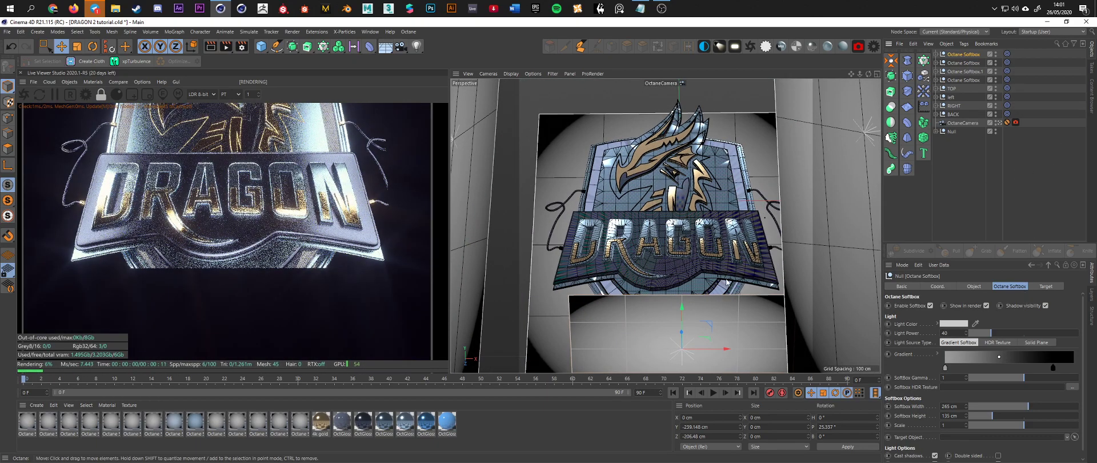
{"action": "left_click_drag", "start_coordinate": [681, 307], "coordinate": [681, 314]}
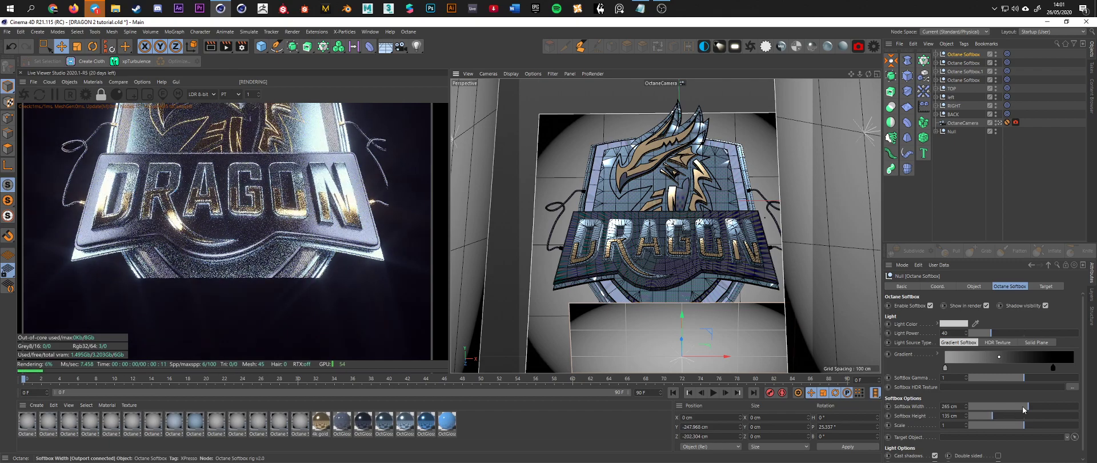
- Widen the lower front softbox to 400 cm and move it to about -280 cm Y and -187 cm Z
{"action": "left_click_drag", "start_coordinate": [1022, 406], "coordinate": [1065, 406]}
{"action": "left_click_drag", "start_coordinate": [720, 356], "coordinate": [714, 355]}
{"action": "left_click_drag", "start_coordinate": [677, 316], "coordinate": [676, 342]}
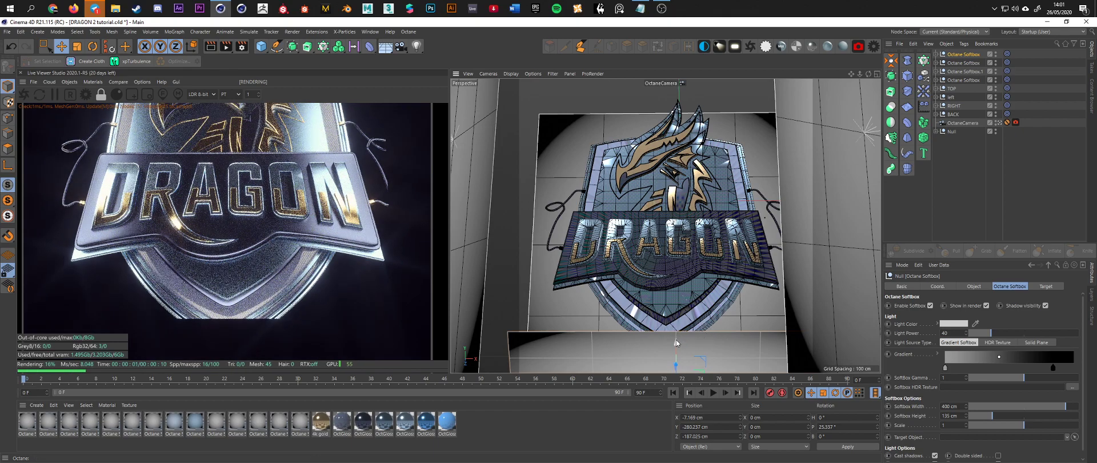
- Turn off render and shadow visibility for the lower front softbox and lower it to about -321 cm Y and -168 cm Z
{"action": "left_click", "coordinate": [986, 305]}
{"action": "left_click", "coordinate": [1045, 305]}
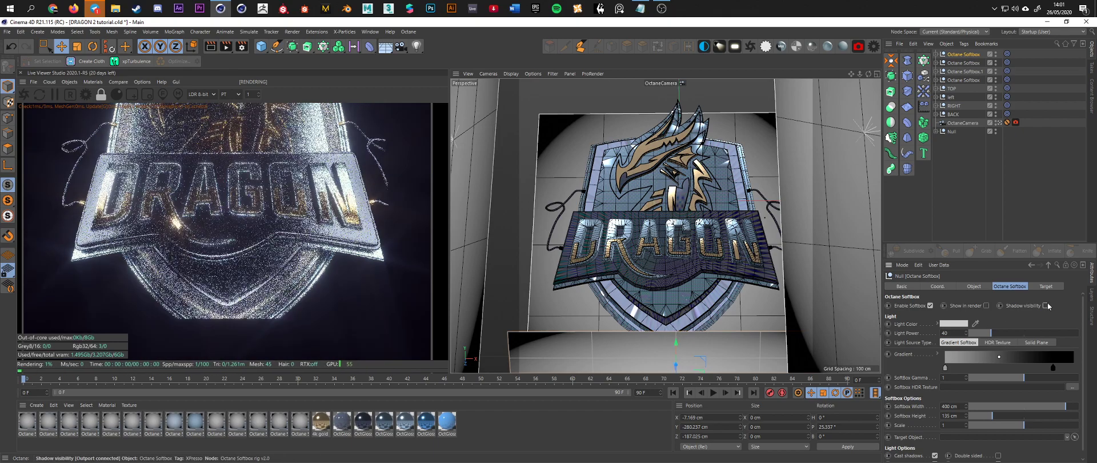
{"action": "left_click_drag", "start_coordinate": [675, 341], "coordinate": [675, 371]}
- Inspect the logo in the Live Viewer, comparing the render with the lower front softbox disabled and enabled
{"action": "left_click_drag", "start_coordinate": [242, 171], "coordinate": [239, 191]}
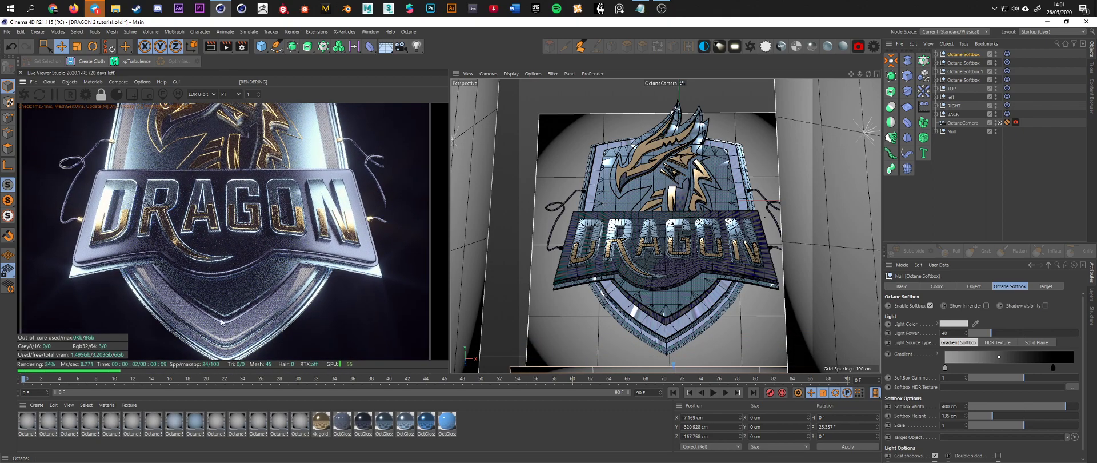
{"action": "left_click_drag", "start_coordinate": [285, 173], "coordinate": [280, 228]}
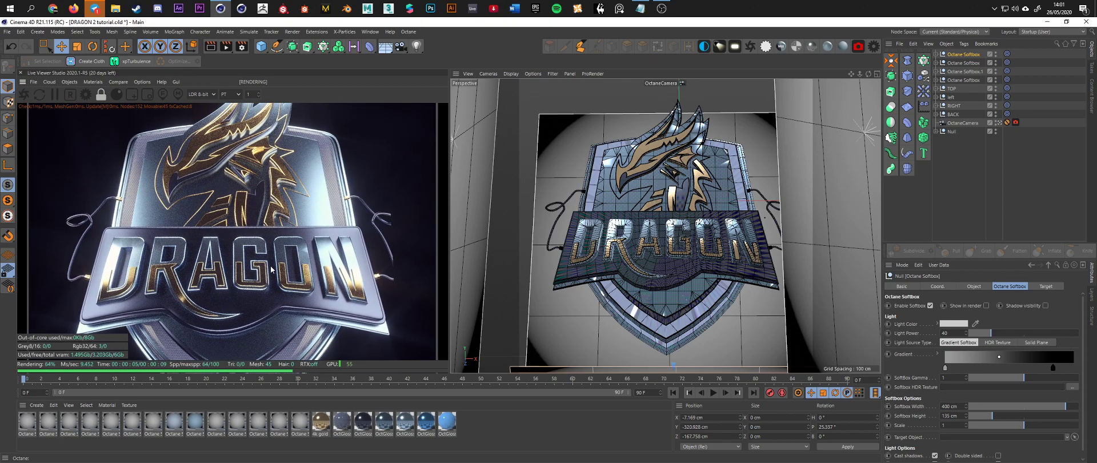
{"action": "left_click_drag", "start_coordinate": [272, 279], "coordinate": [278, 207]}
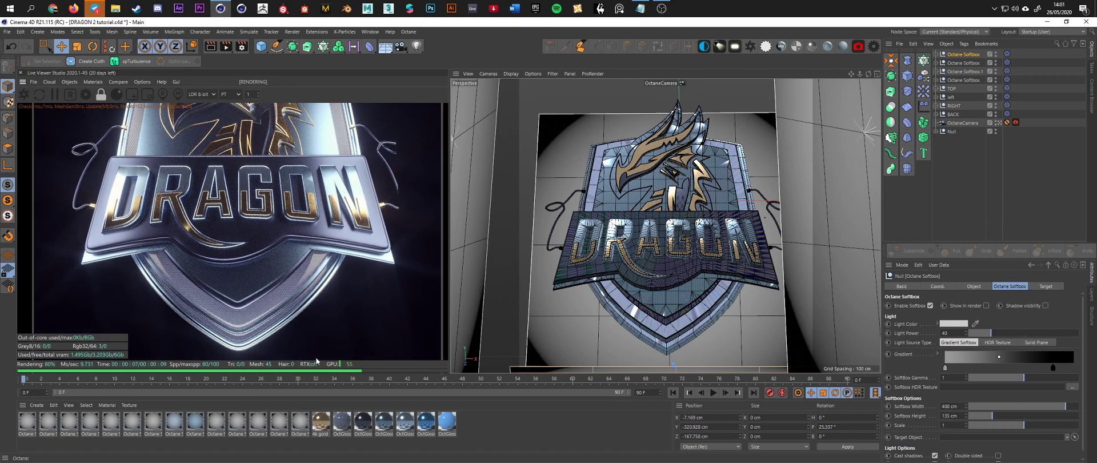
{"action": "left_click", "coordinate": [996, 55]}
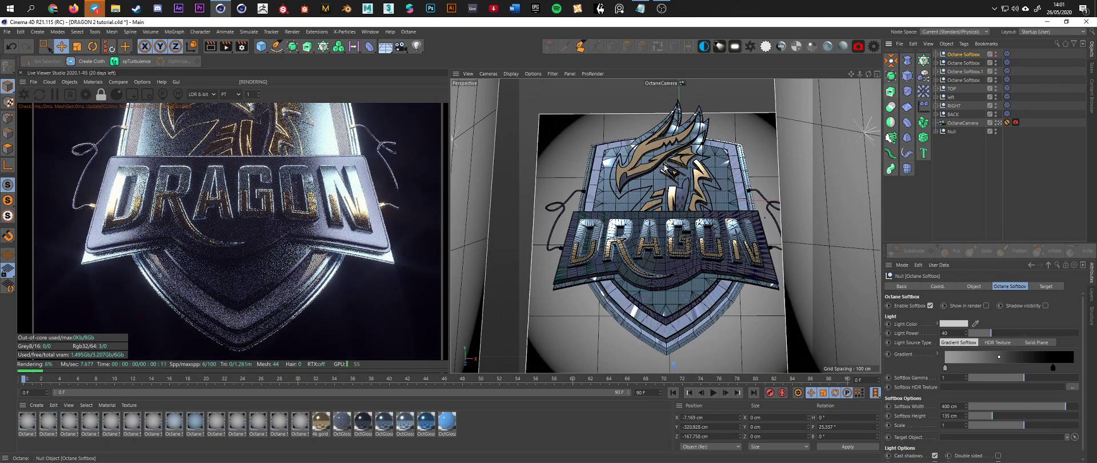
{"action": "left_click", "coordinate": [996, 57]}
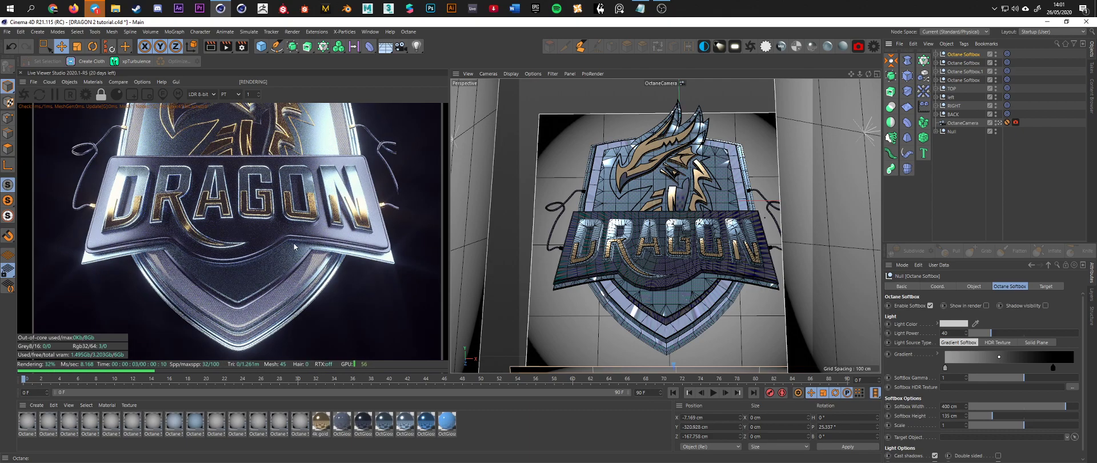
{"action": "left_click_drag", "start_coordinate": [385, 133], "coordinate": [383, 209]}
{"action": "left_click_drag", "start_coordinate": [298, 185], "coordinate": [331, 231]}
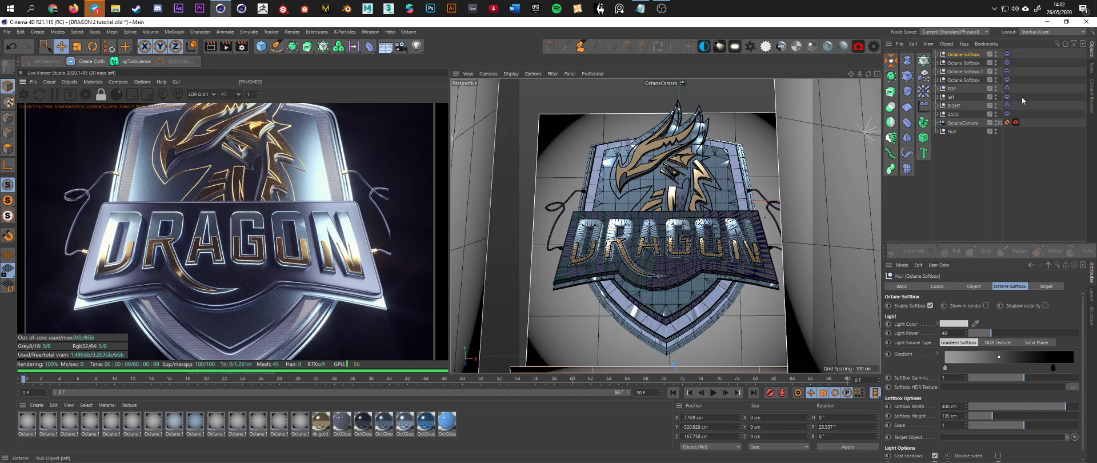
- Leave the Octane camera and tint the tall softbox at the logo's front right blue, with hue 207°, saturation 37% and value 80%
{"action": "left_click", "coordinate": [998, 123]}
{"action": "scroll", "coordinate": [714, 240], "scroll_direction": "down", "scroll_amount": 3}
{"action": "left_click_drag", "start_coordinate": [714, 246], "coordinate": [622, 256], "text": "alt"}
{"action": "right_click_drag", "start_coordinate": [623, 256], "coordinate": [599, 240], "text": "alt"}
{"action": "left_click_drag", "start_coordinate": [600, 240], "coordinate": [672, 257], "text": "alt"}
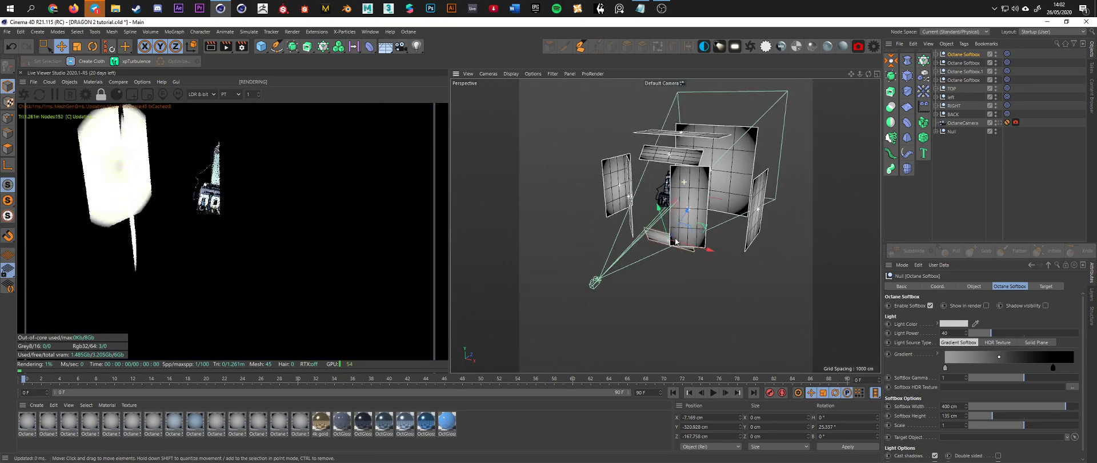
{"action": "scroll", "coordinate": [674, 257], "scroll_direction": "up", "scroll_amount": 5}
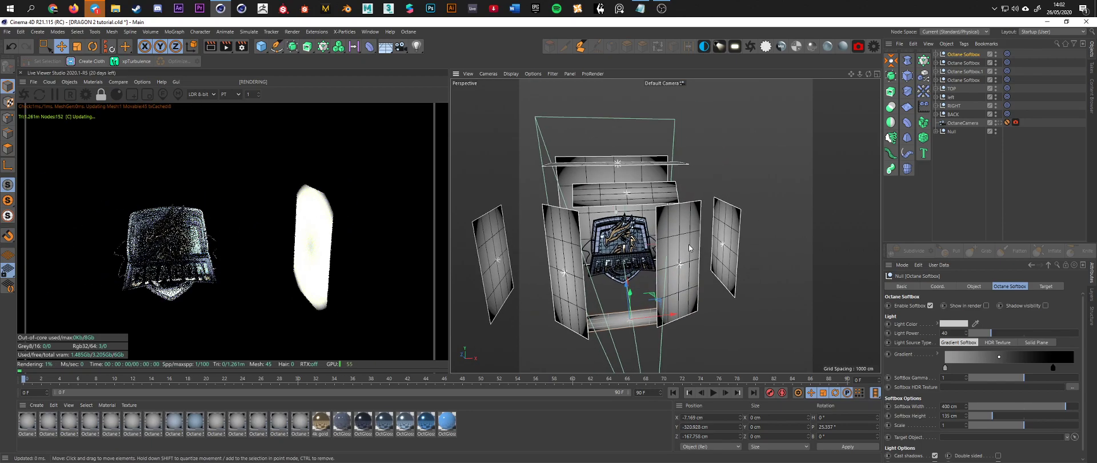
{"action": "scroll", "coordinate": [682, 257], "scroll_direction": "up", "scroll_amount": 3}
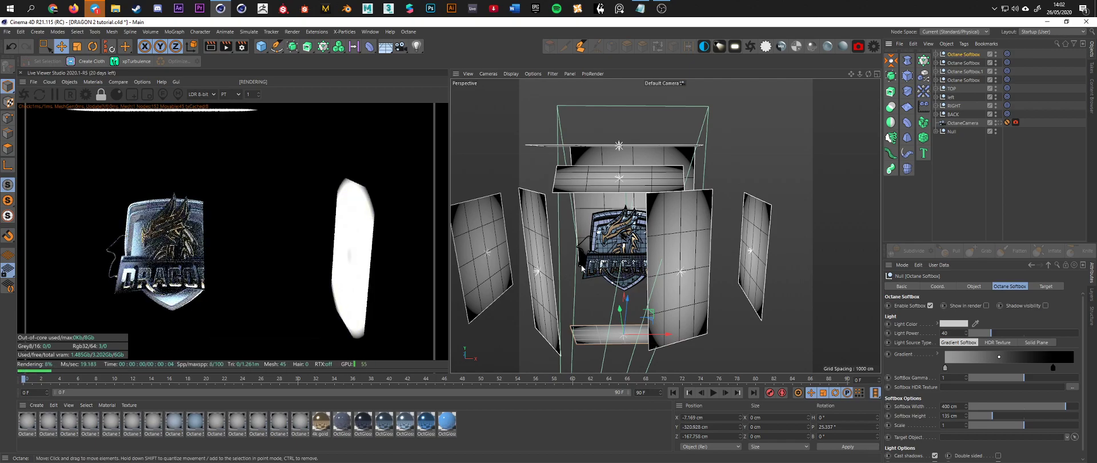
{"action": "left_click", "coordinate": [963, 79]}
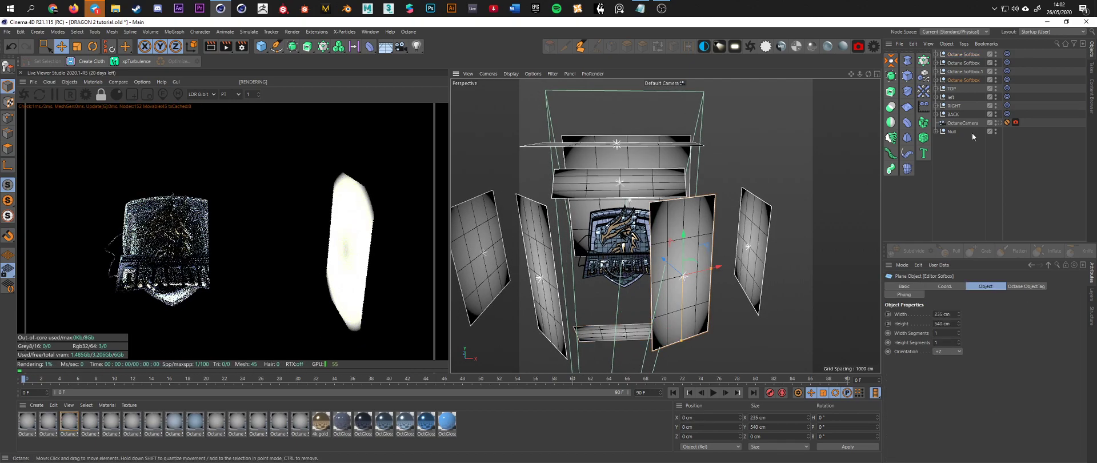
{"action": "left_click", "coordinate": [971, 80]}
{"action": "left_click", "coordinate": [961, 325]}
{"action": "left_click", "coordinate": [987, 324]}
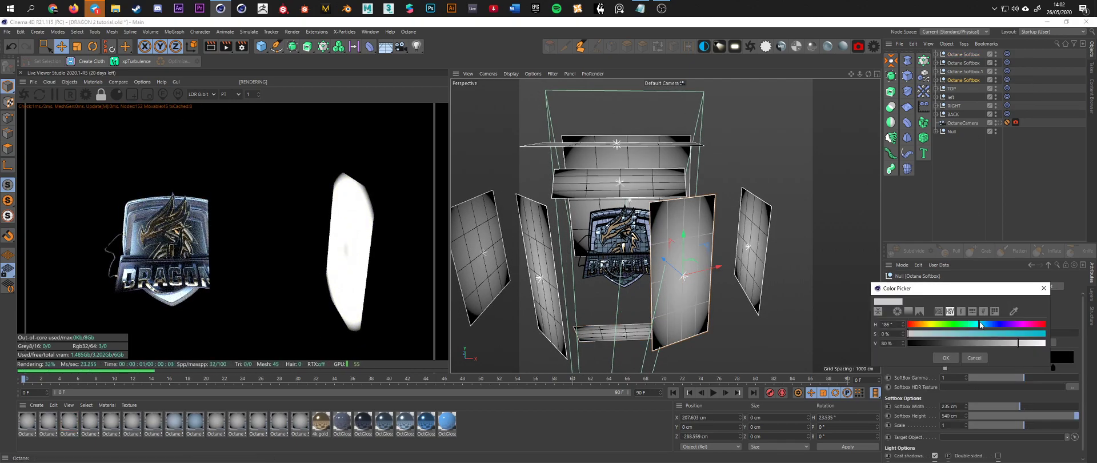
{"action": "left_click", "coordinate": [959, 333]}
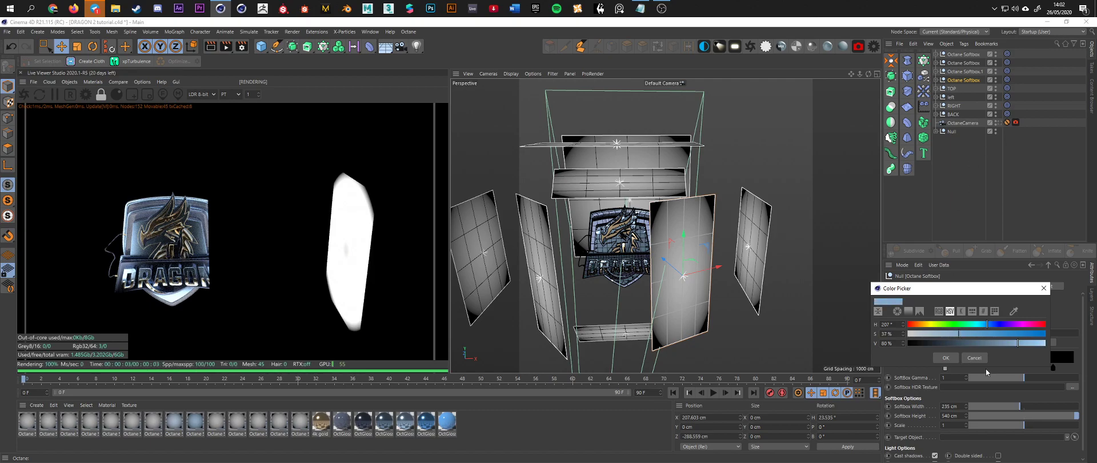
{"action": "left_click", "coordinate": [949, 358]}
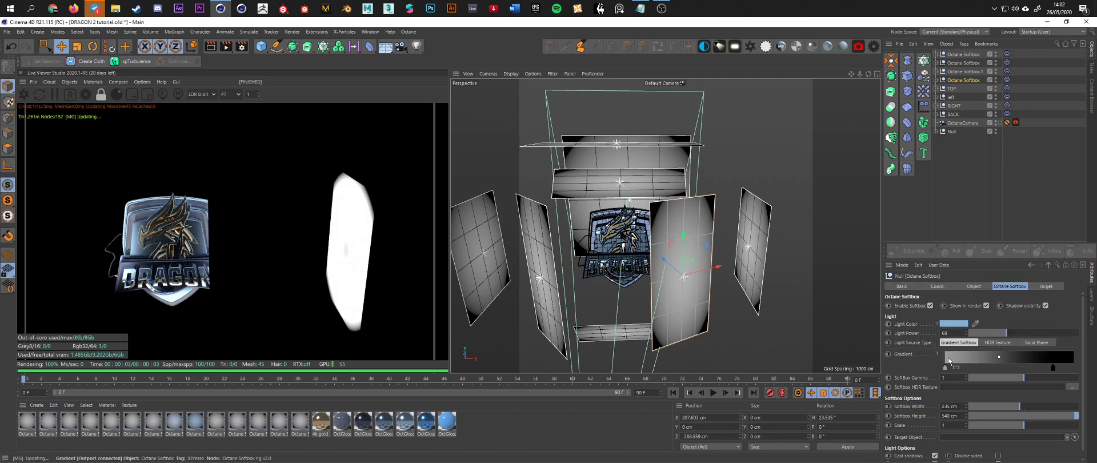
- Return to the Octane camera and soften the front right softbox's blue light to 25% saturation
{"action": "left_click", "coordinate": [1000, 123]}
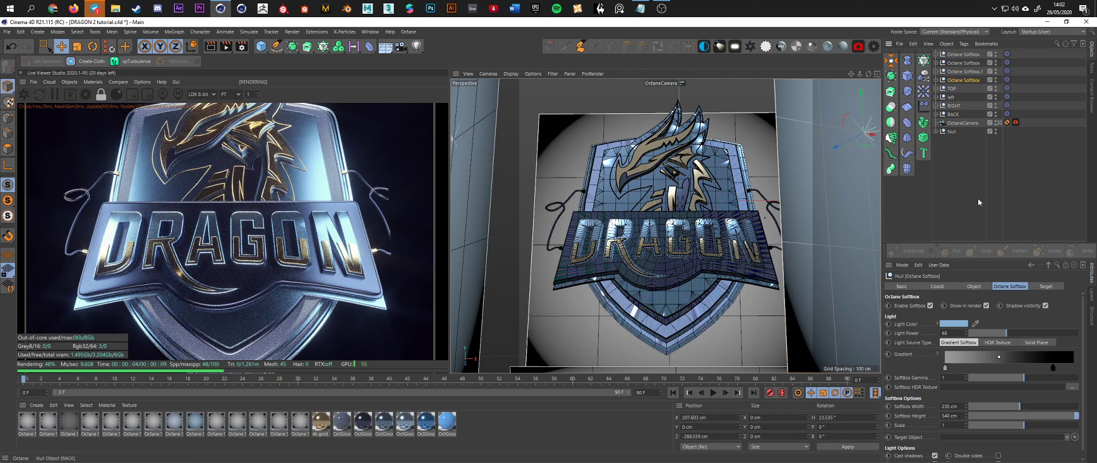
{"action": "left_click", "coordinate": [953, 323]}
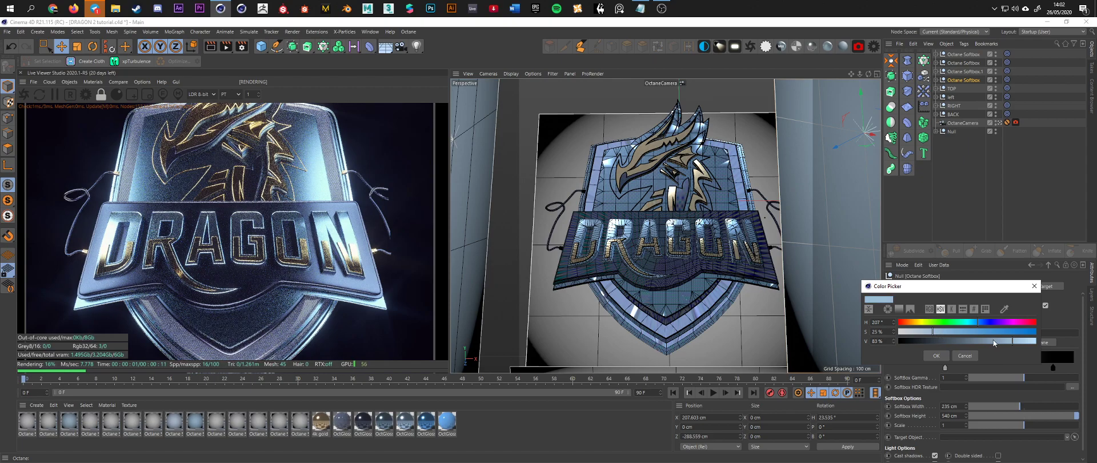
{"action": "left_click", "coordinate": [937, 355]}
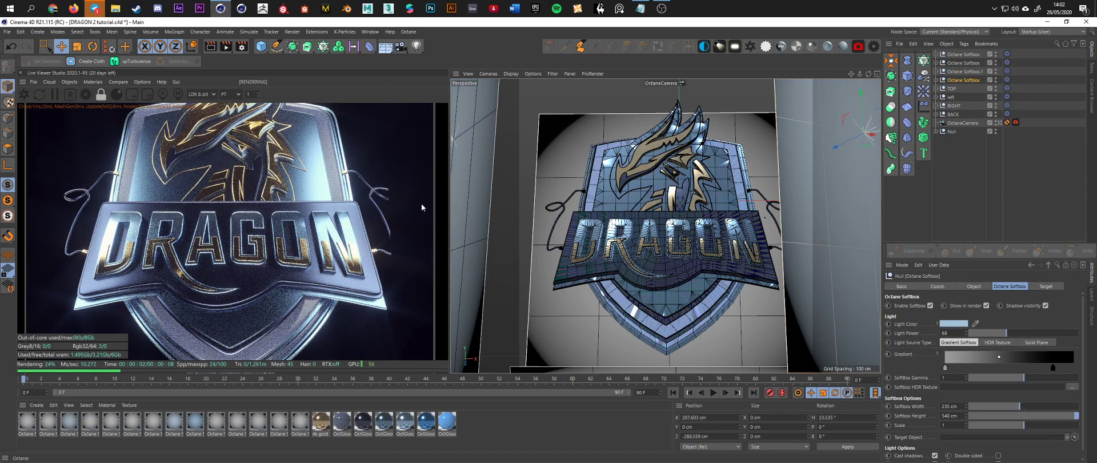
{"action": "left_click_drag", "start_coordinate": [366, 149], "coordinate": [364, 196]}
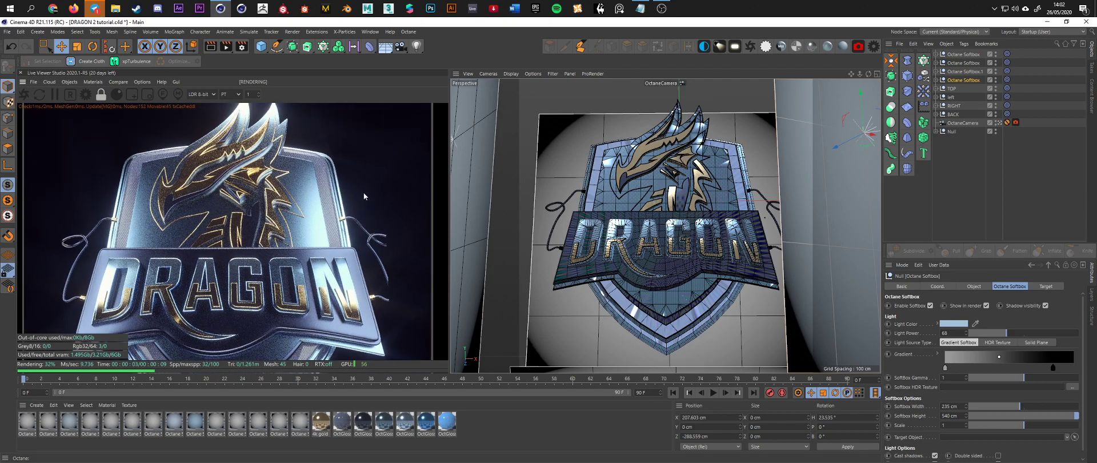
- Try a pink light color on the TOP softbox, with hue 301°, saturation 45% and value 80%
{"action": "left_click", "coordinate": [951, 89]}
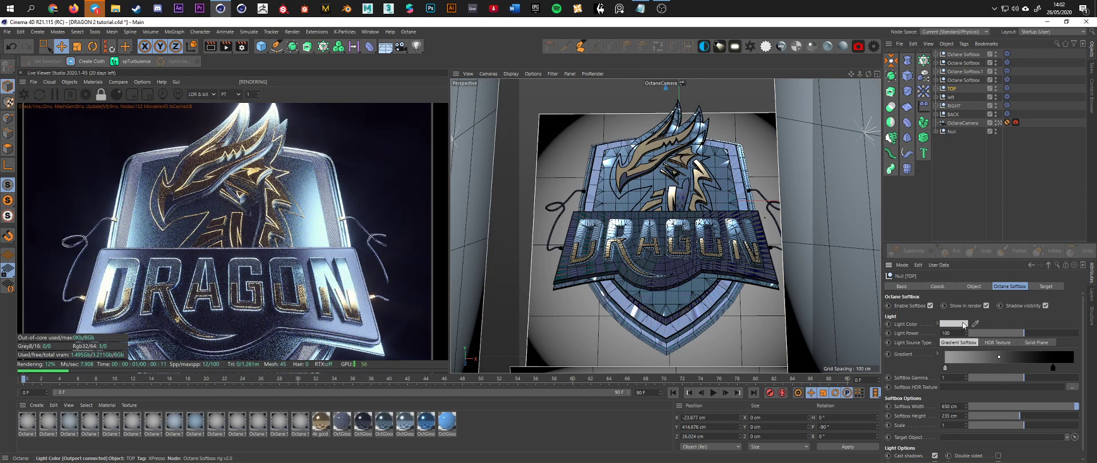
{"action": "left_click", "coordinate": [964, 324]}
{"action": "left_click", "coordinate": [1018, 321]}
{"action": "mouse_move", "coordinate": [1017, 330]}
{"action": "left_mouse_down"}
{"action": "mouse_move", "coordinate": [971, 330]}
{"action": "mouse_move", "coordinate": [1026, 320]}
{"action": "left_mouse_up"}
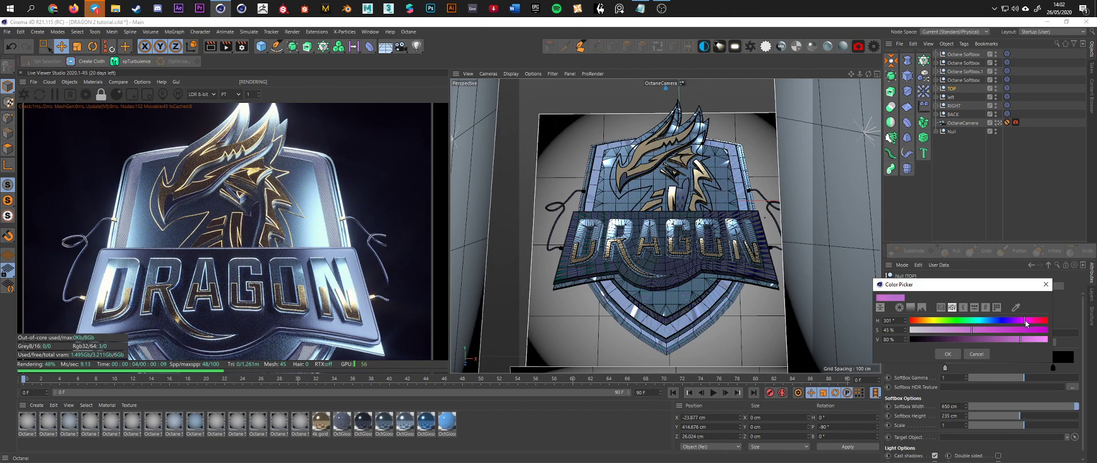
{"action": "left_click", "coordinate": [948, 354]}
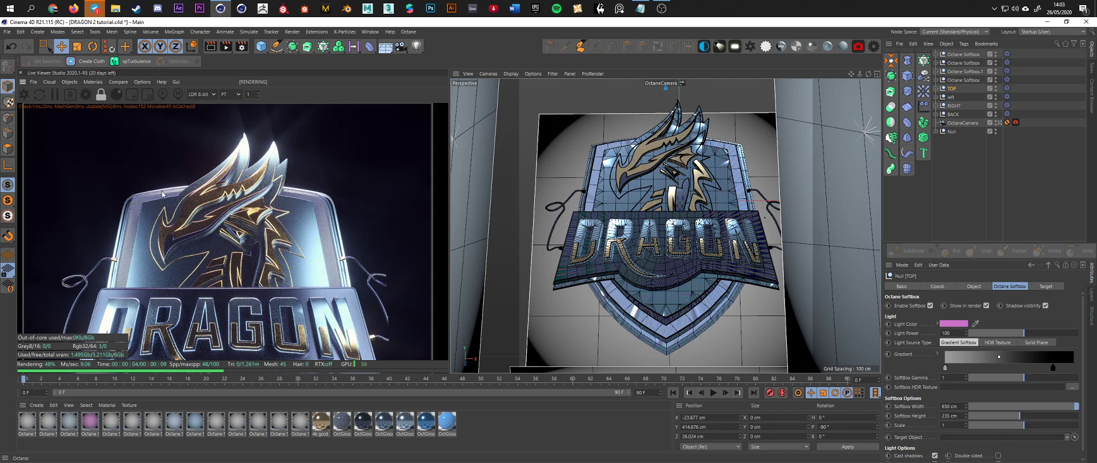
{"action": "scroll", "coordinate": [287, 189], "scroll_direction": "down", "scroll_amount": 2}
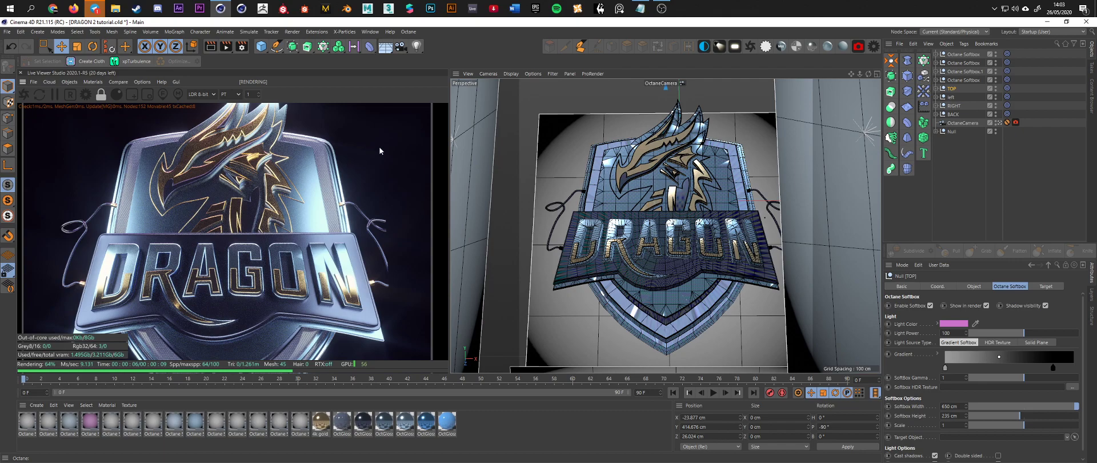
- Set the TOP softbox's light color to pale blue, with hue 206°, saturation 29% and value 94%
{"action": "left_click", "coordinate": [953, 323]}
{"action": "left_click_drag", "start_coordinate": [976, 317], "coordinate": [942, 329]}
{"action": "left_click_drag", "start_coordinate": [1013, 339], "coordinate": [1032, 339]}
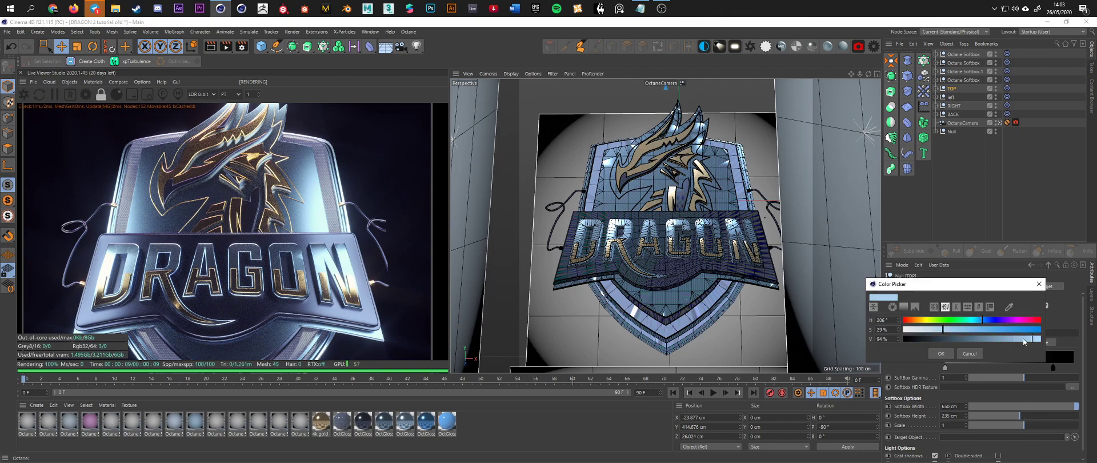
{"action": "left_click", "coordinate": [940, 353]}
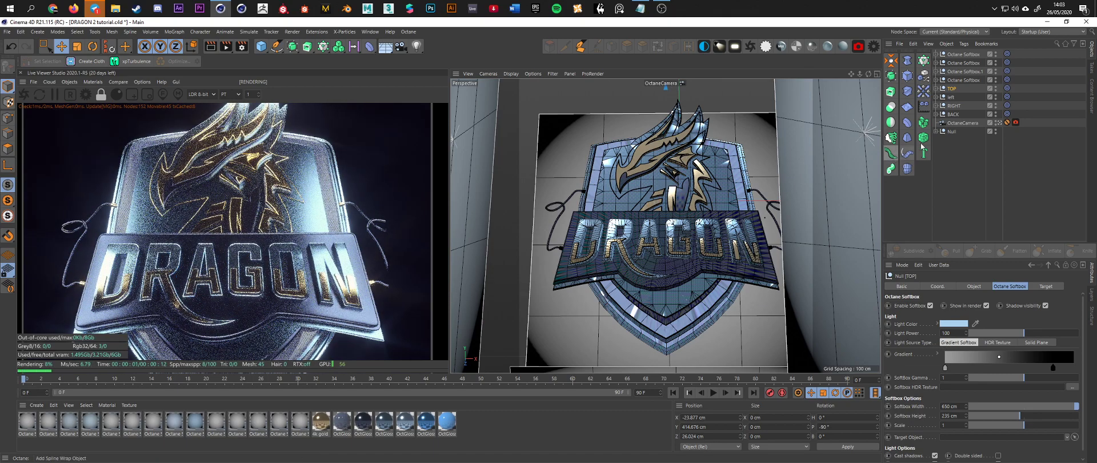
- Leave the Octane camera and color the lower front softbox's light gold, with hue 47°, saturation 93% and value 80%
{"action": "left_click", "coordinate": [998, 122]}
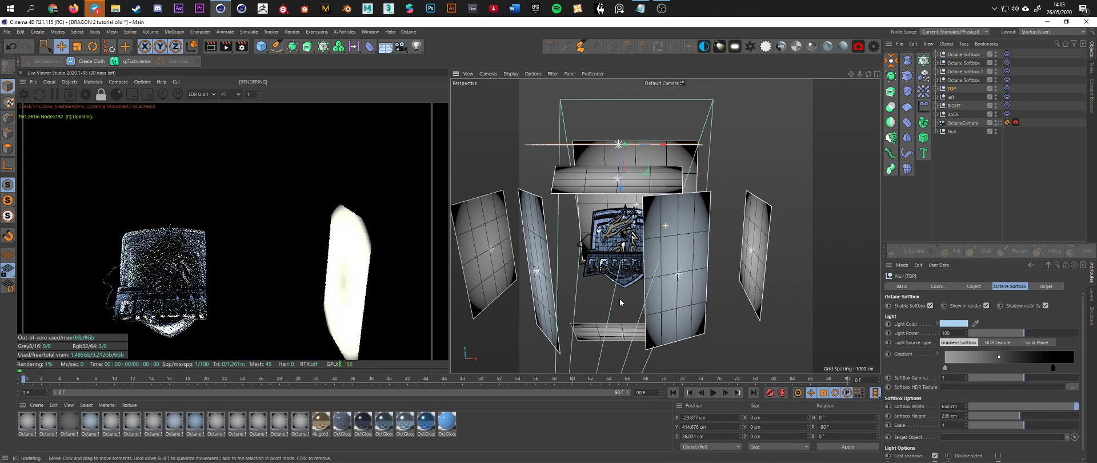
{"action": "left_click", "coordinate": [625, 340]}
{"action": "left_click", "coordinate": [963, 54]}
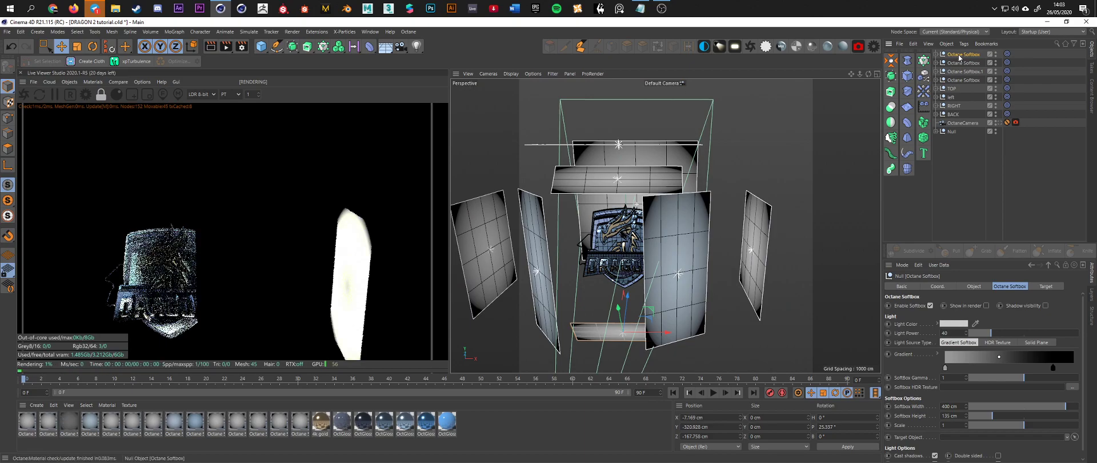
{"action": "left_click_drag", "start_coordinate": [577, 269], "coordinate": [663, 282], "text": "alt"}
{"action": "left_click", "coordinate": [953, 323]}
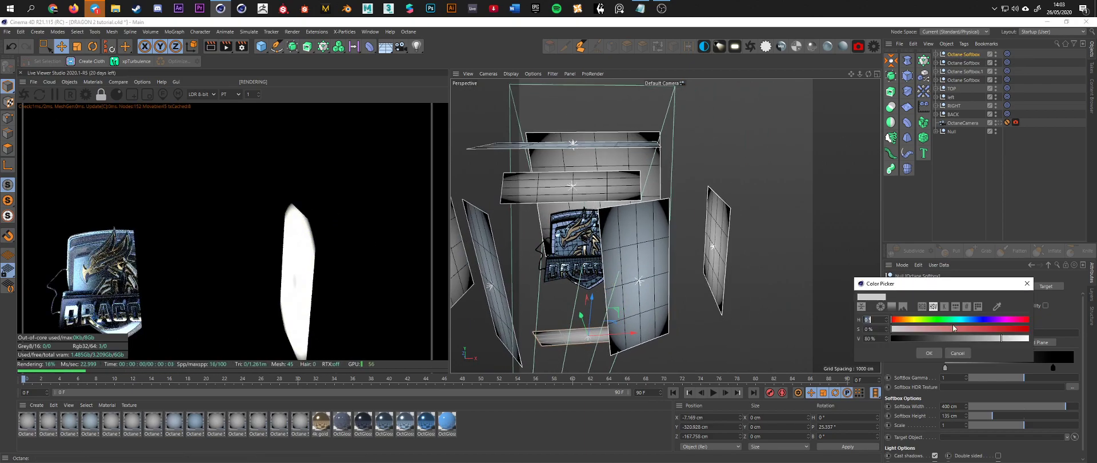
{"action": "mouse_move", "coordinate": [960, 321]}
{"action": "left_mouse_down"}
{"action": "mouse_move", "coordinate": [918, 322]}
{"action": "mouse_move", "coordinate": [1020, 329]}
{"action": "left_mouse_up"}
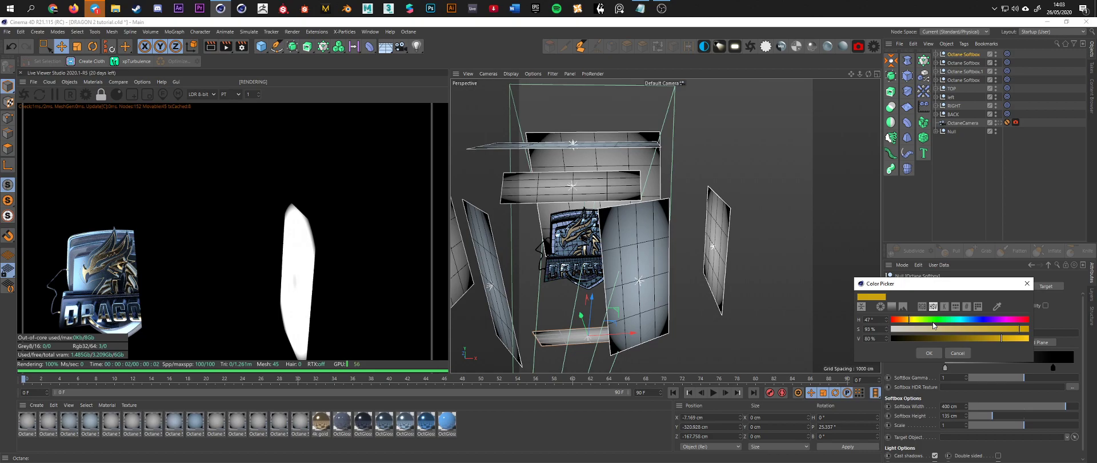
{"action": "left_click", "coordinate": [933, 356]}
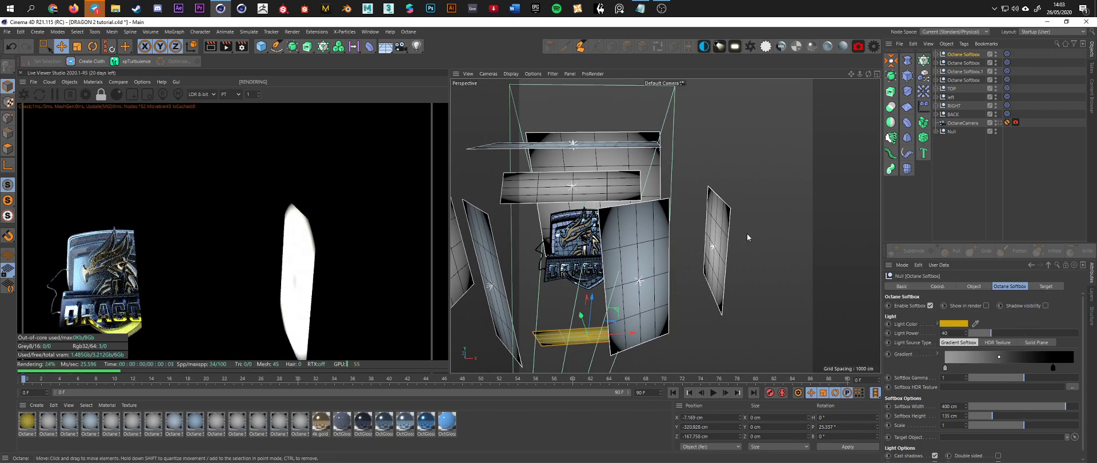
- Soften the lower front softbox's gold light color to 28% saturation
{"action": "left_click", "coordinate": [958, 324]}
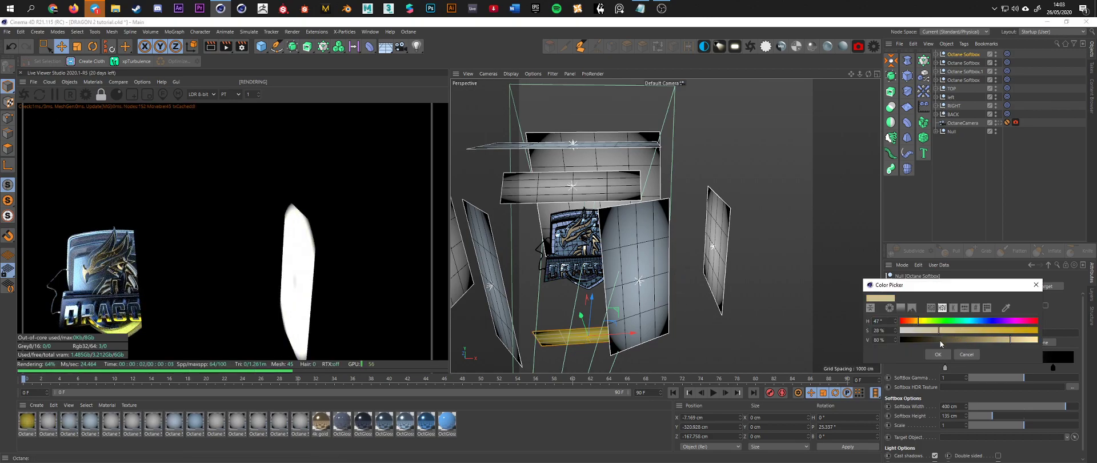
{"action": "left_click", "coordinate": [939, 354]}
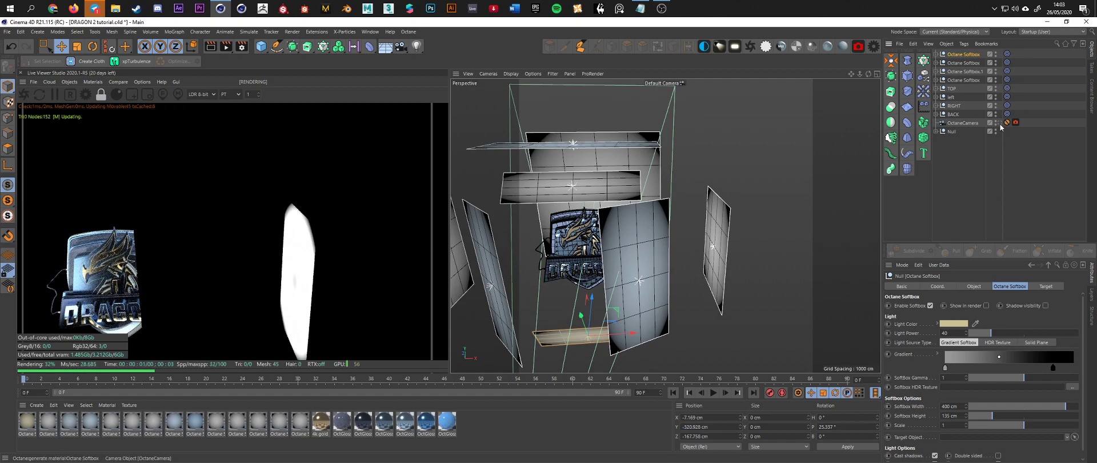
- Return to the Octane camera and make the lower front softbox's light color a richer gold
{"action": "left_click", "coordinate": [999, 124]}
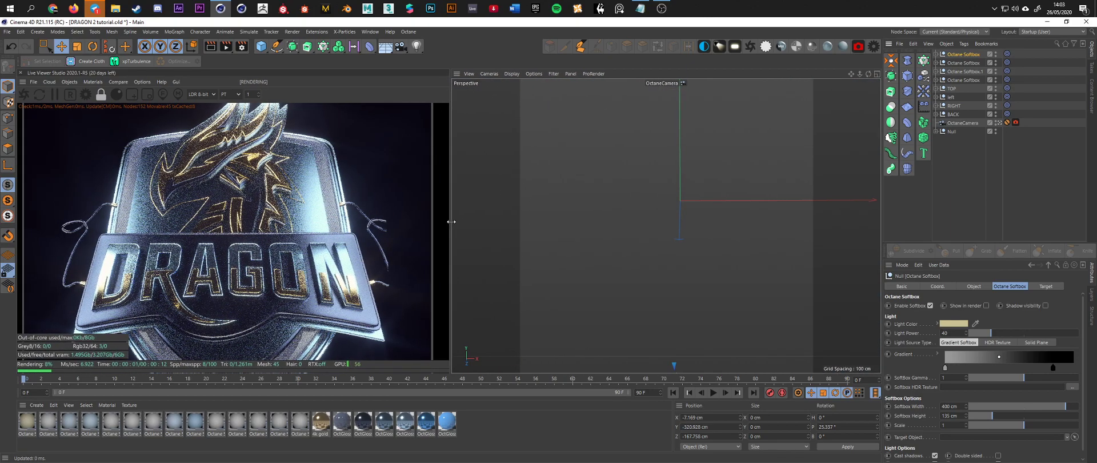
{"action": "scroll", "coordinate": [330, 200], "scroll_direction": "up", "scroll_amount": 2}
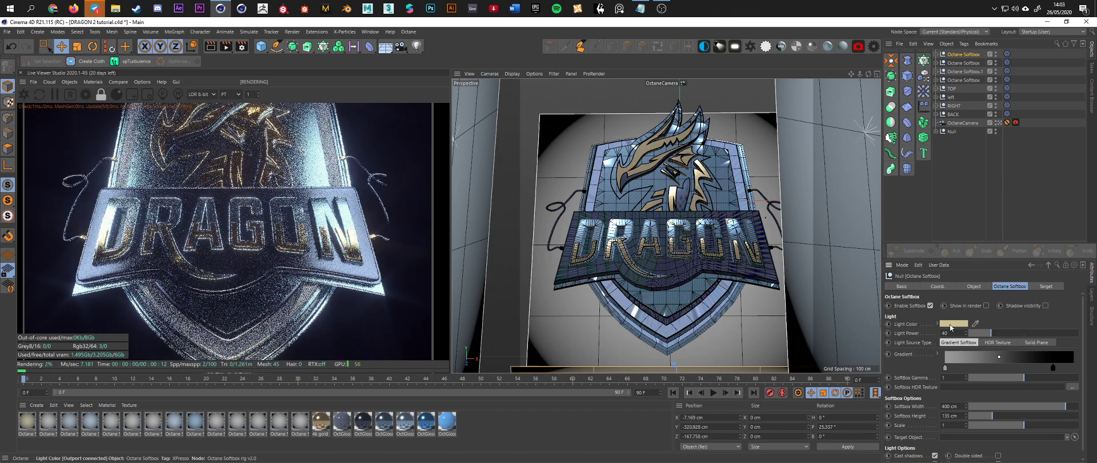
{"action": "left_click", "coordinate": [954, 324]}
{"action": "left_click", "coordinate": [943, 355]}
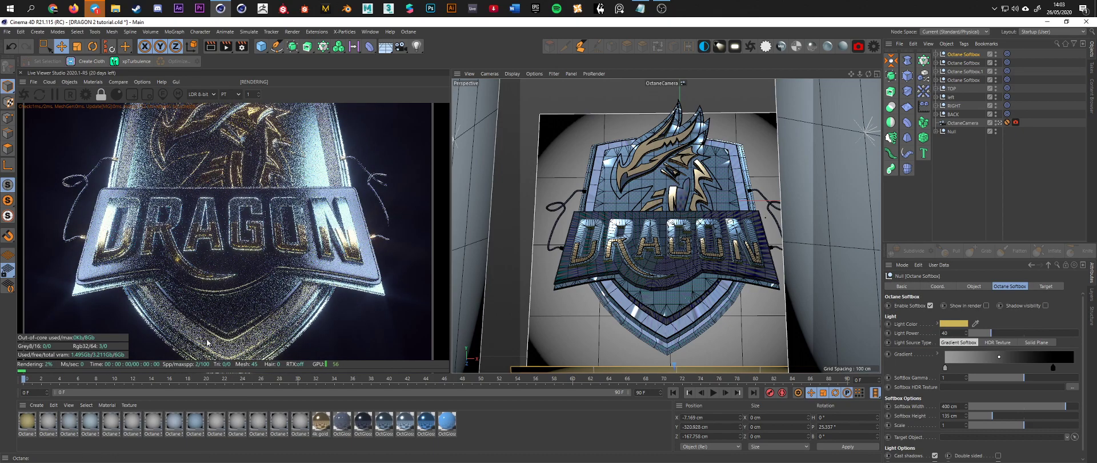
- Try a purple light color with hue 280° and saturation 57% on the lower front softbox and check the logo render
{"action": "left_click_drag", "start_coordinate": [244, 305], "coordinate": [255, 290]}
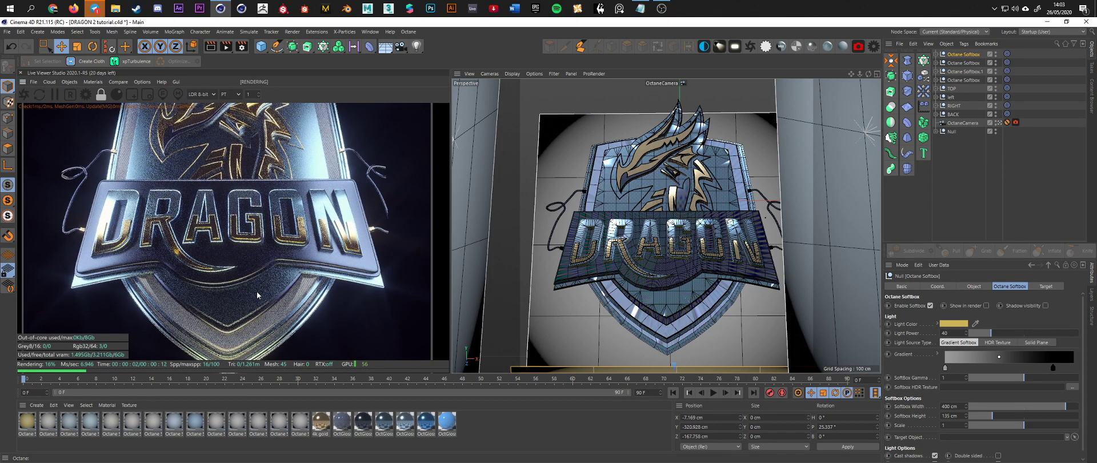
{"action": "left_click", "coordinate": [962, 324]}
{"action": "left_click", "coordinate": [1017, 318]}
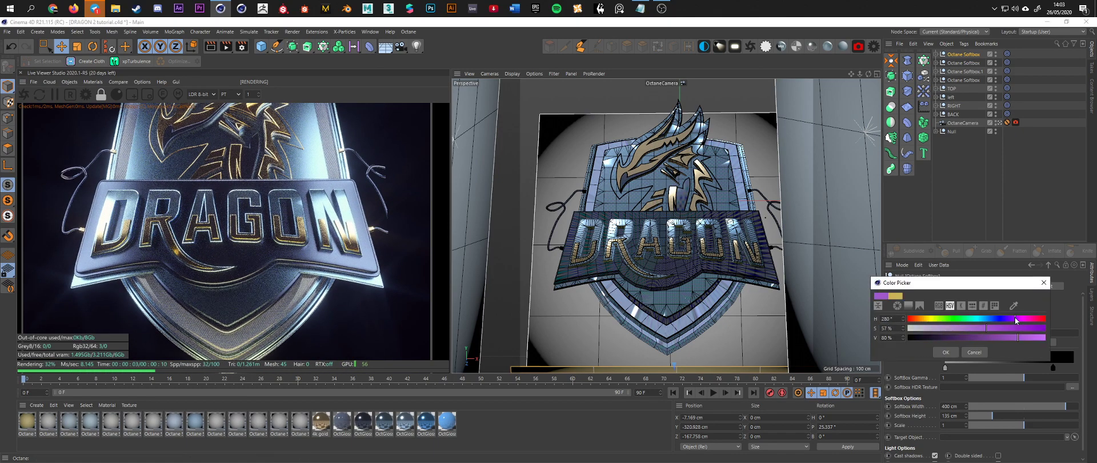
{"action": "left_click", "coordinate": [986, 329]}
{"action": "left_click", "coordinate": [945, 352]}
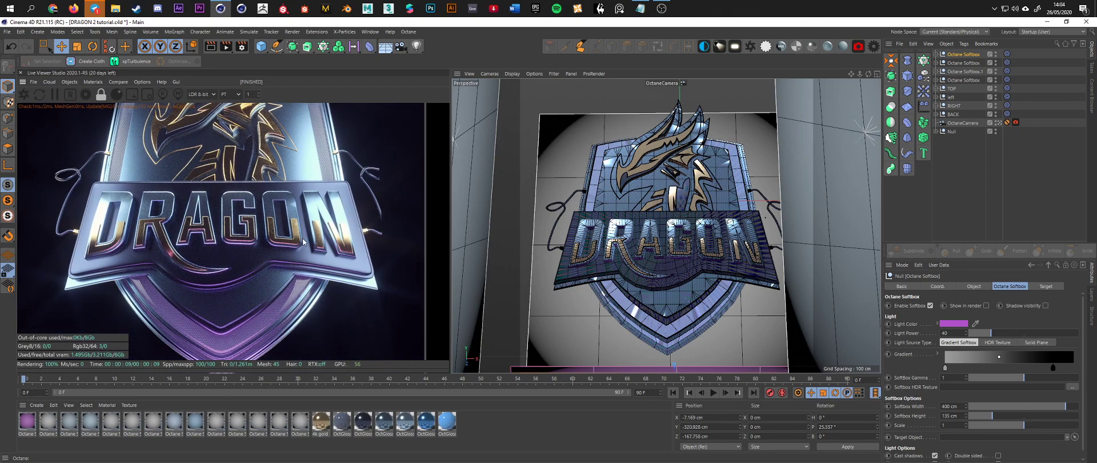
{"action": "left_click_drag", "start_coordinate": [274, 227], "coordinate": [272, 211]}
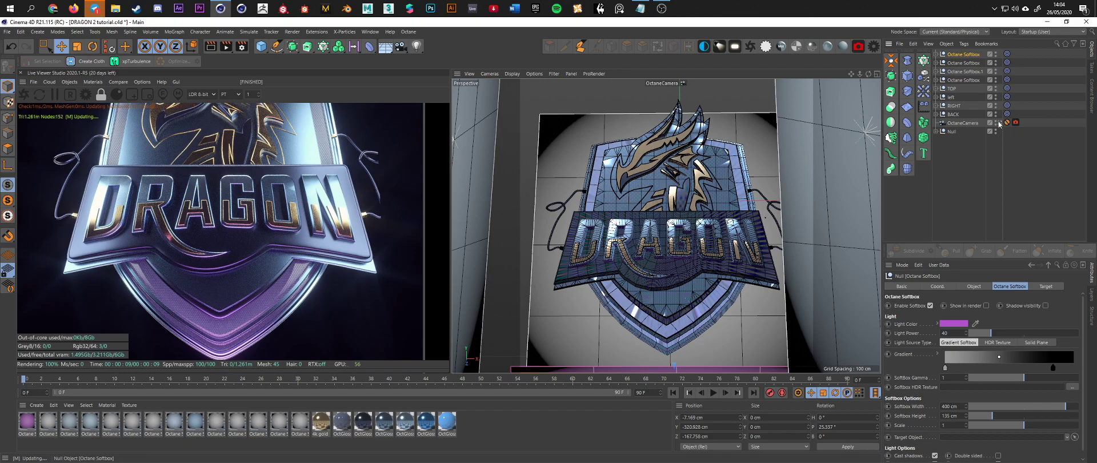
- Change the lower front softbox's light color to a muted blue with hue 202° and value 80%
{"action": "left_click", "coordinate": [956, 323]}
{"action": "left_click_drag", "start_coordinate": [986, 321], "coordinate": [981, 321]}
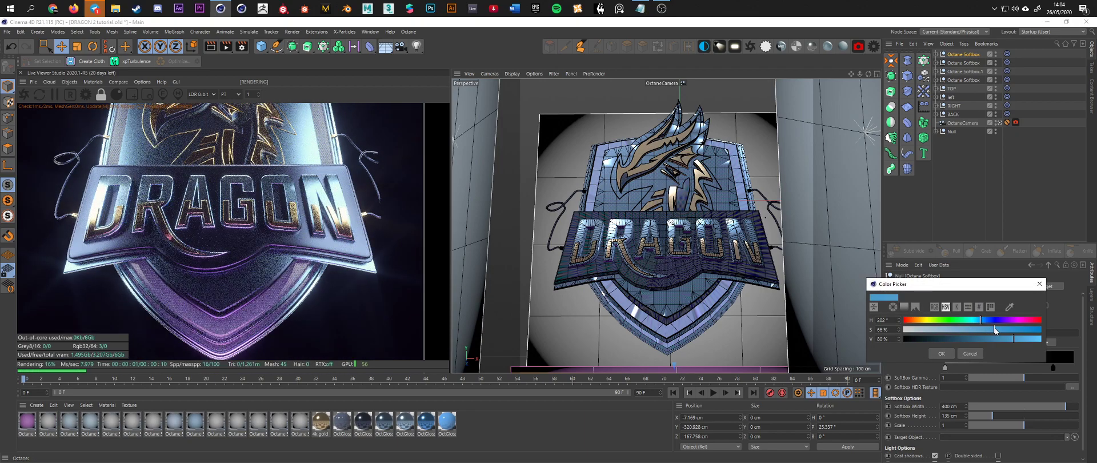
{"action": "left_click", "coordinate": [941, 353]}
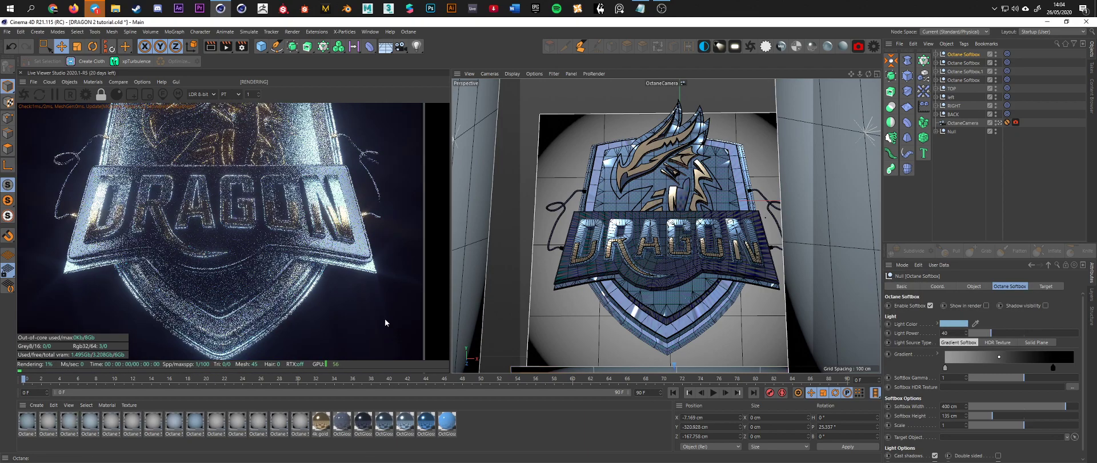
{"action": "left_click", "coordinate": [954, 324]}
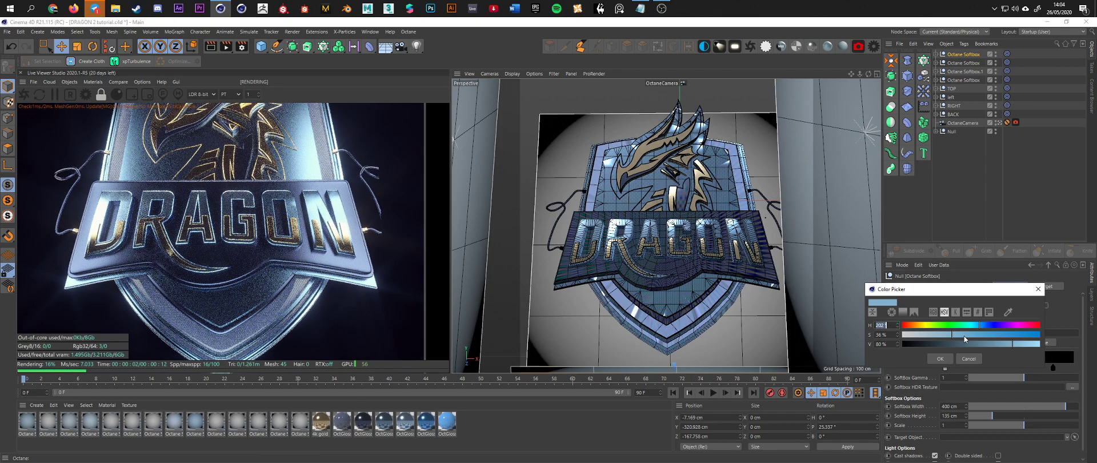
{"action": "left_click", "coordinate": [940, 358]}
{"action": "scroll", "coordinate": [171, 296], "scroll_direction": "up", "scroll_amount": 2}
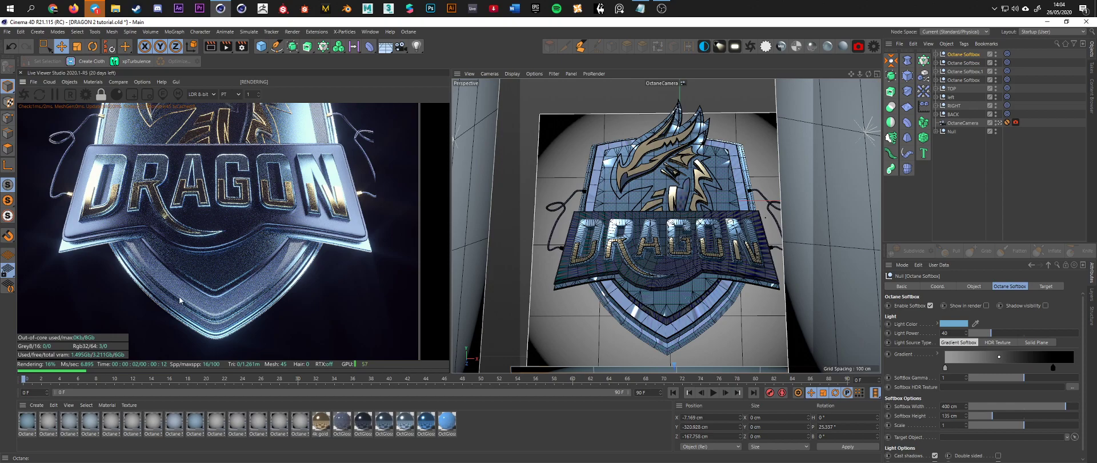
- Undock the Live Viewer into its own floating window and save the project
{"action": "left_click_drag", "start_coordinate": [220, 262], "coordinate": [252, 349]}
{"action": "left_click_drag", "start_coordinate": [251, 270], "coordinate": [265, 323]}
{"action": "middle_click_drag", "start_coordinate": [266, 326], "coordinate": [247, 284]}
{"action": "left_click", "coordinate": [22, 81]}
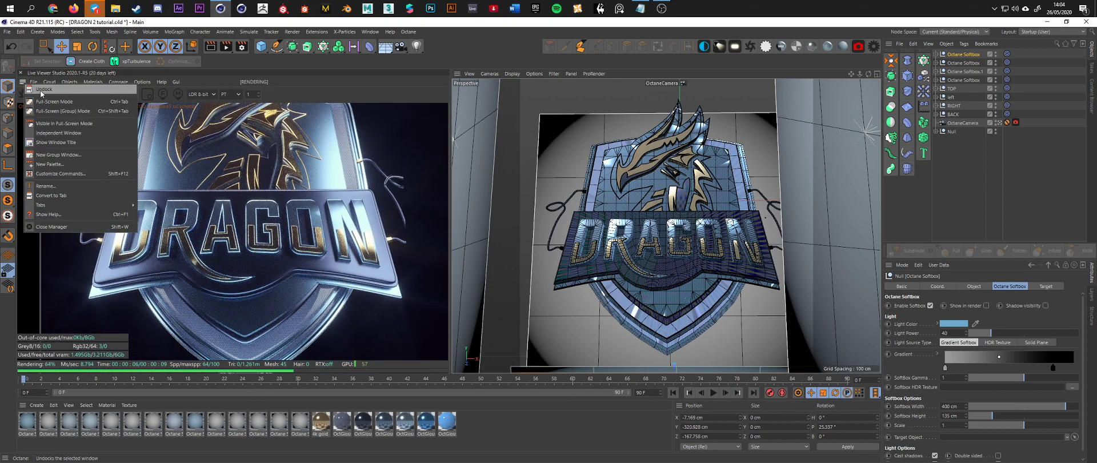
{"action": "left_click", "coordinate": [35, 90]}
{"action": "key", "text": "ctrl+s"}
{"action": "left_click_drag", "start_coordinate": [282, 62], "coordinate": [598, 104]}
- Enlarge the floating Live Viewer until the whole shield logo fits, and restart the render
{"action": "left_click", "coordinate": [384, 129]}
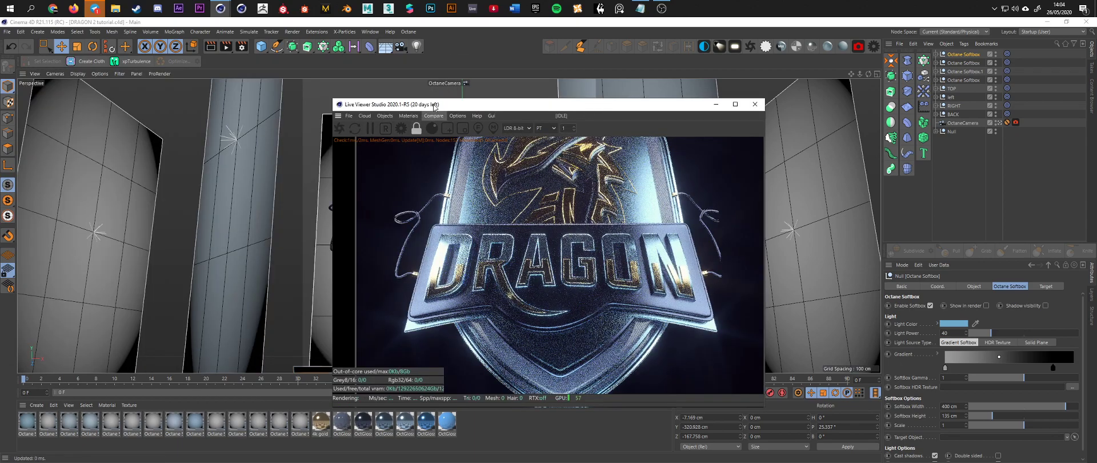
{"action": "left_click_drag", "start_coordinate": [601, 417], "coordinate": [601, 452]}
{"action": "left_click_drag", "start_coordinate": [764, 186], "coordinate": [841, 188]}
{"action": "left_click_drag", "start_coordinate": [546, 26], "coordinate": [441, 47]}
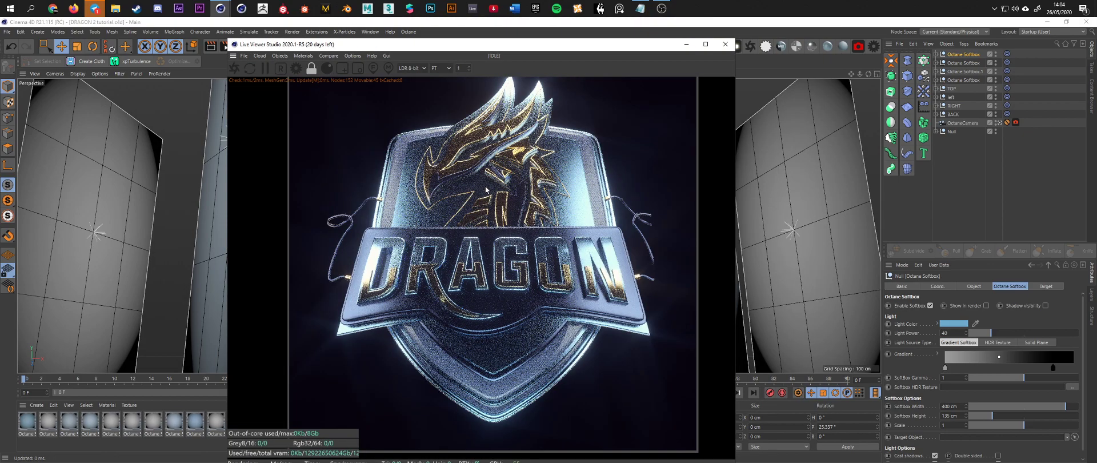
{"action": "left_click", "coordinate": [237, 71]}
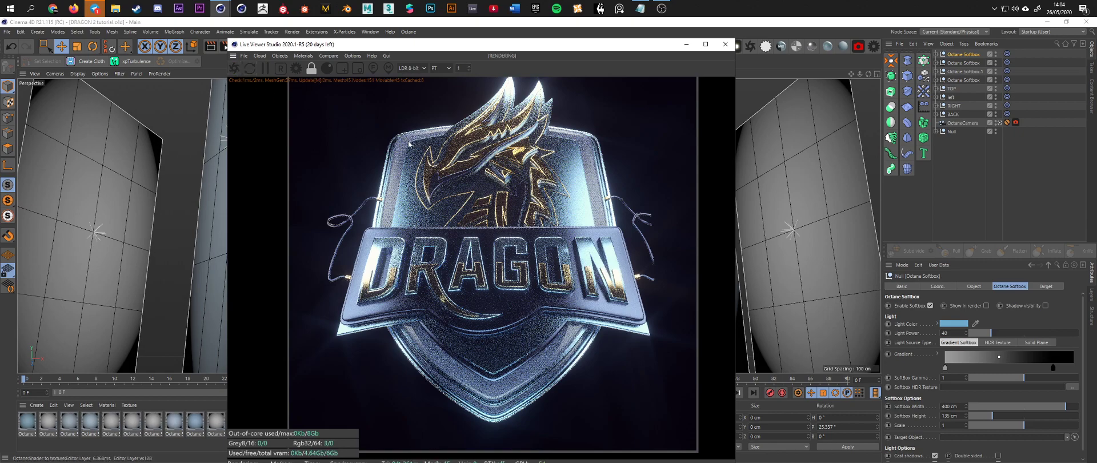
{"action": "left_click_drag", "start_coordinate": [526, 201], "coordinate": [523, 219]}
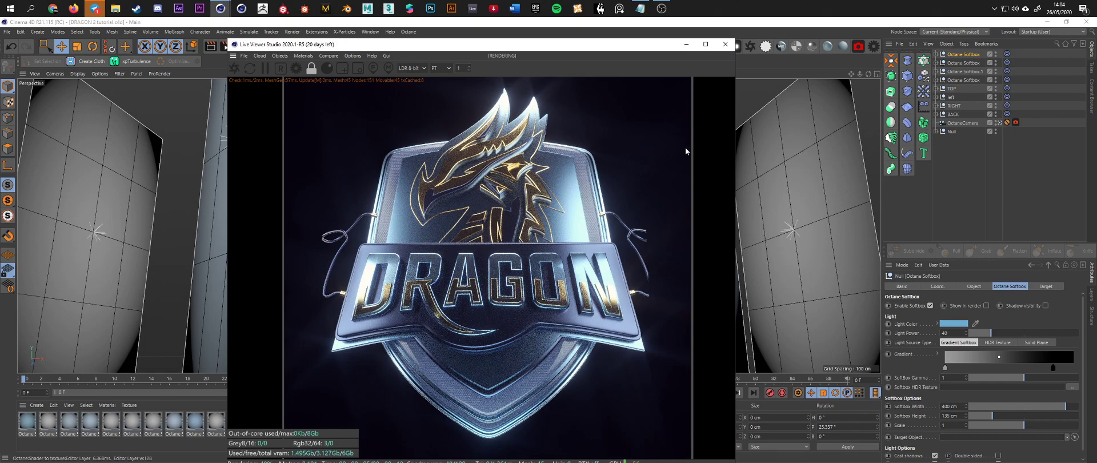
{"action": "left_click_drag", "start_coordinate": [551, 48], "coordinate": [399, 41]}
- Leave the Octane camera and widen the large front softbox on the logo's right side to 350 cm
{"action": "left_click", "coordinate": [999, 124]}
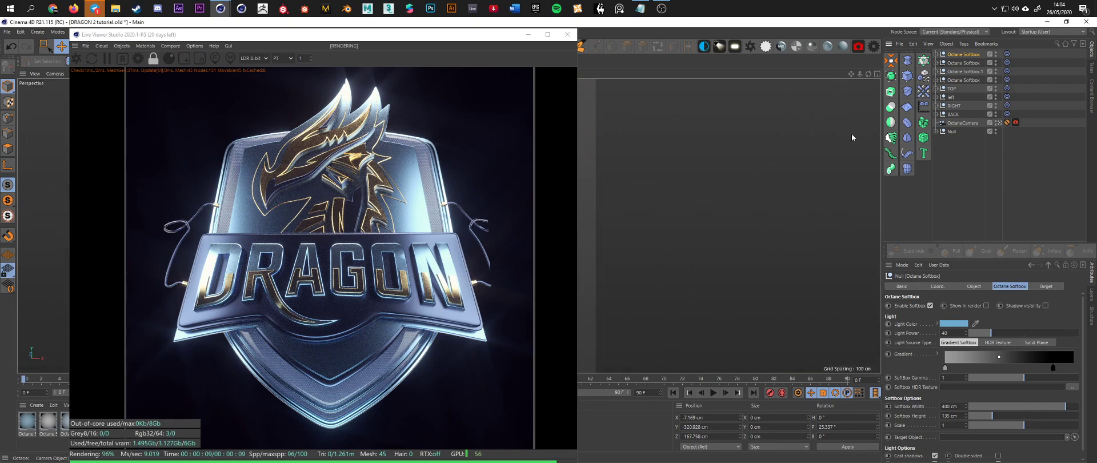
{"action": "left_click_drag", "start_coordinate": [438, 37], "coordinate": [886, 67]}
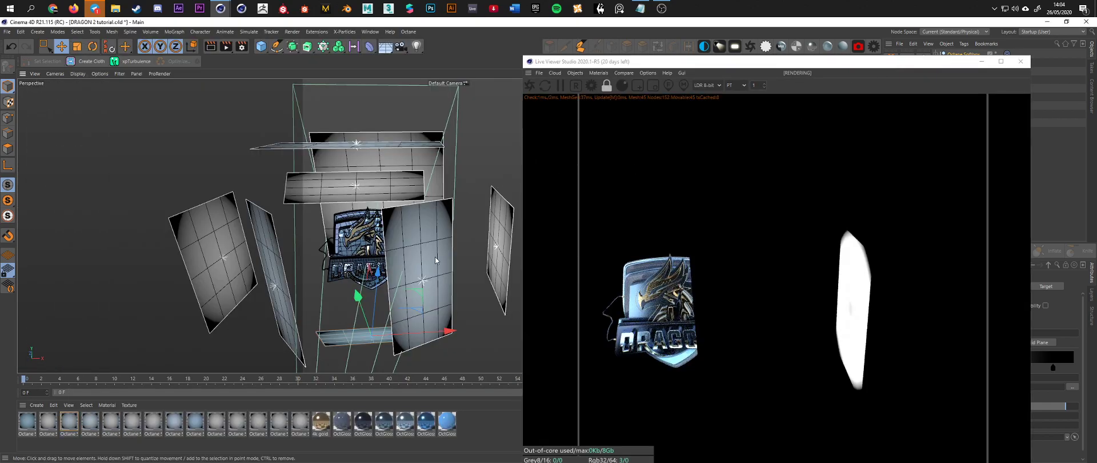
{"action": "left_click_drag", "start_coordinate": [634, 63], "coordinate": [547, 92]}
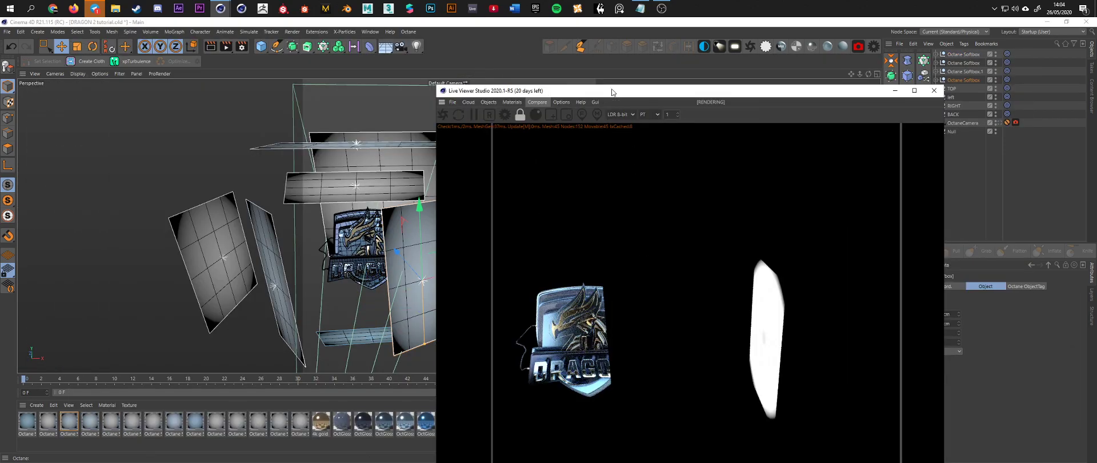
{"action": "left_click", "coordinate": [964, 80]}
{"action": "left_click_drag", "start_coordinate": [1018, 407], "coordinate": [1049, 408]}
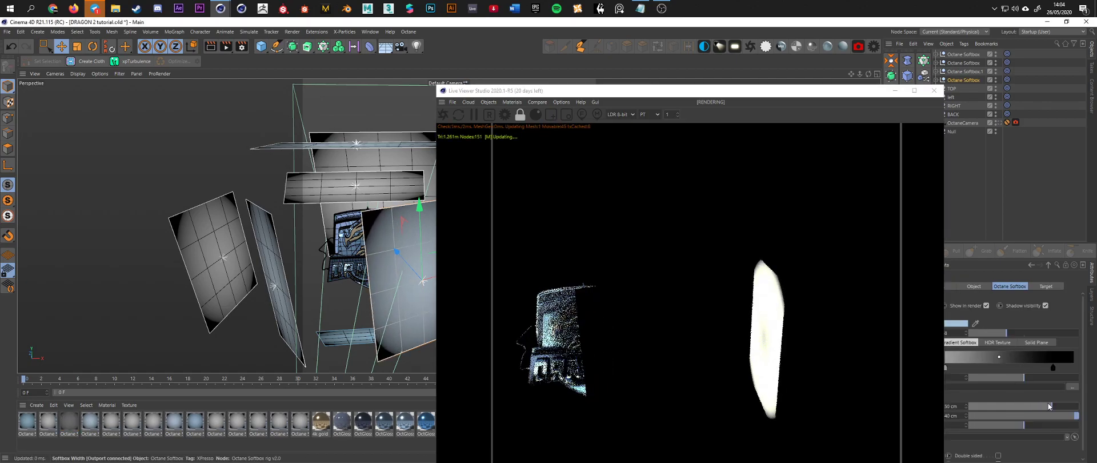
- Widen the front softbox on the logo's left side to 415 cm, shift it slightly, and return to the Octane camera
{"action": "left_click", "coordinate": [282, 287]}
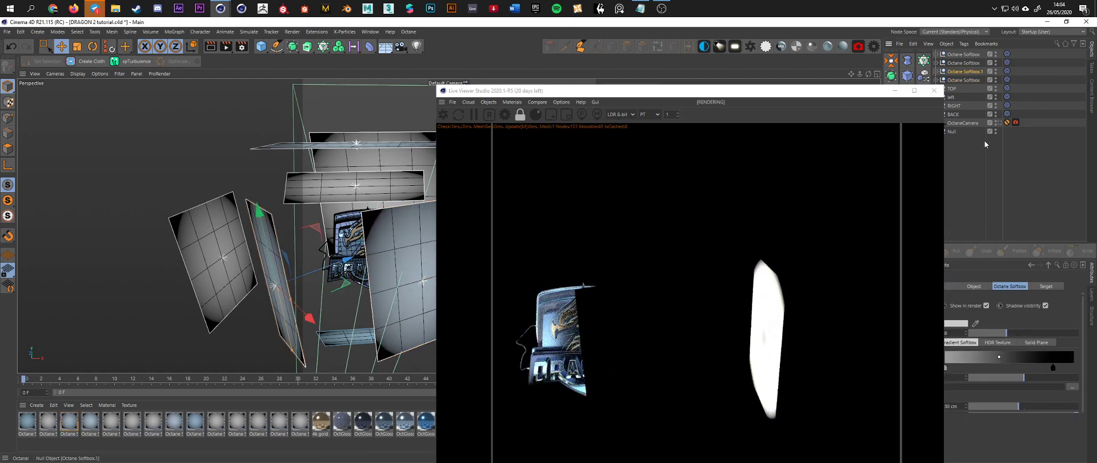
{"action": "left_click_drag", "start_coordinate": [1019, 407], "coordinate": [1070, 408]}
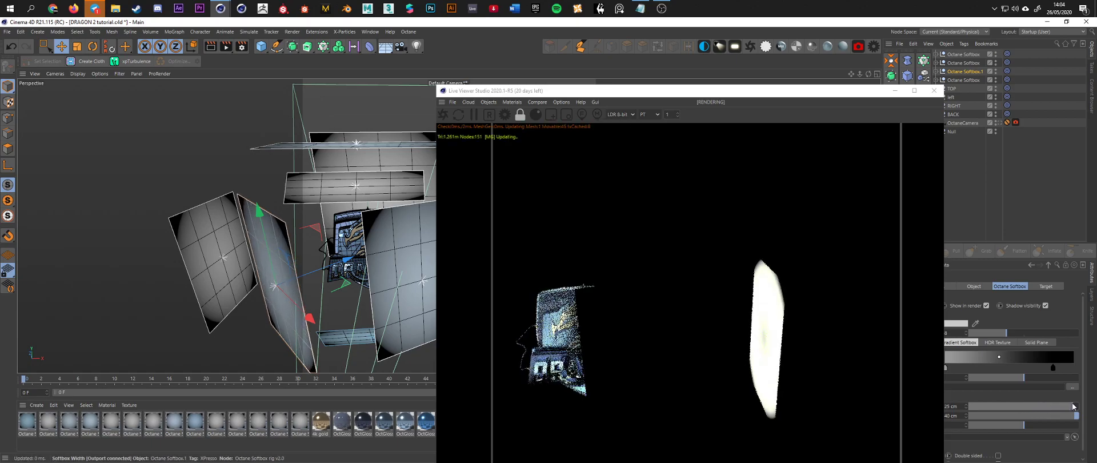
{"action": "left_click_drag", "start_coordinate": [405, 287], "coordinate": [365, 289], "text": "alt"}
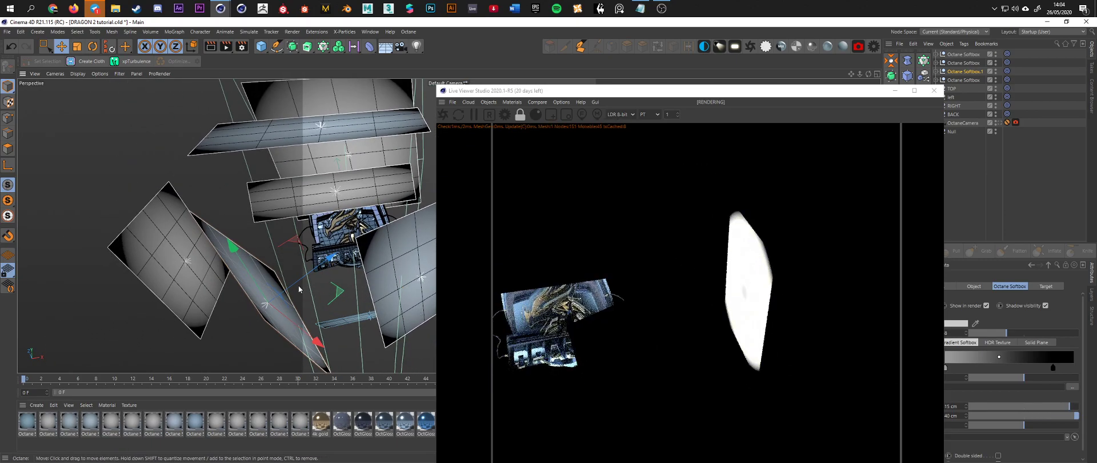
{"action": "mouse_move", "coordinate": [298, 284]}
{"action": "left_mouse_down"}
{"action": "mouse_move", "coordinate": [309, 289]}
{"action": "mouse_move", "coordinate": [300, 292]}
{"action": "left_mouse_up"}
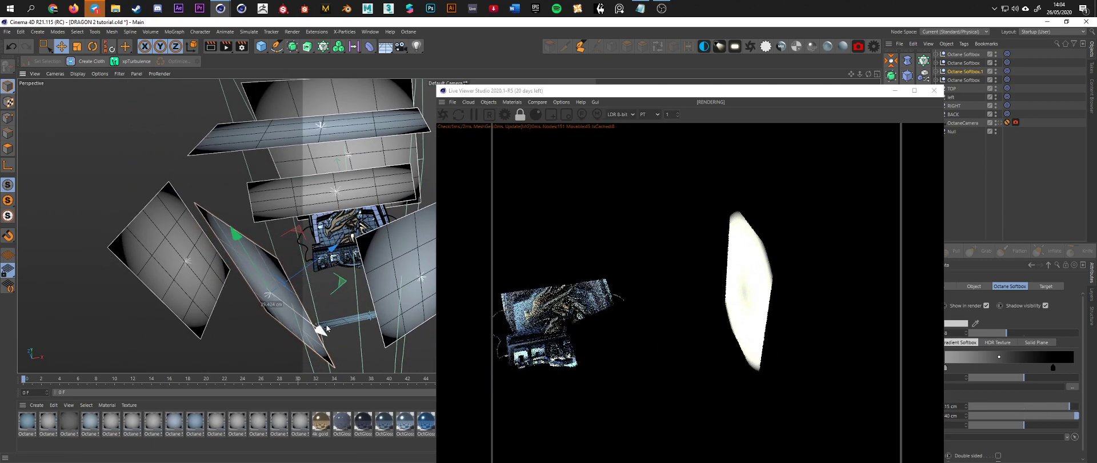
{"action": "left_click", "coordinate": [1000, 122]}
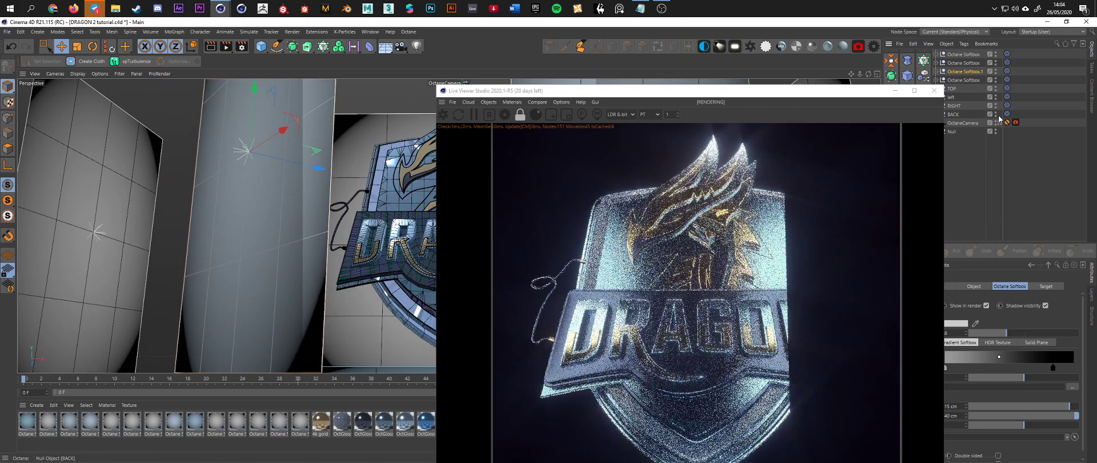
- Turn off Show in render and Shadow visibility for the right front softbox that covers part of the logo
{"action": "left_click_drag", "start_coordinate": [723, 105], "coordinate": [428, 61]}
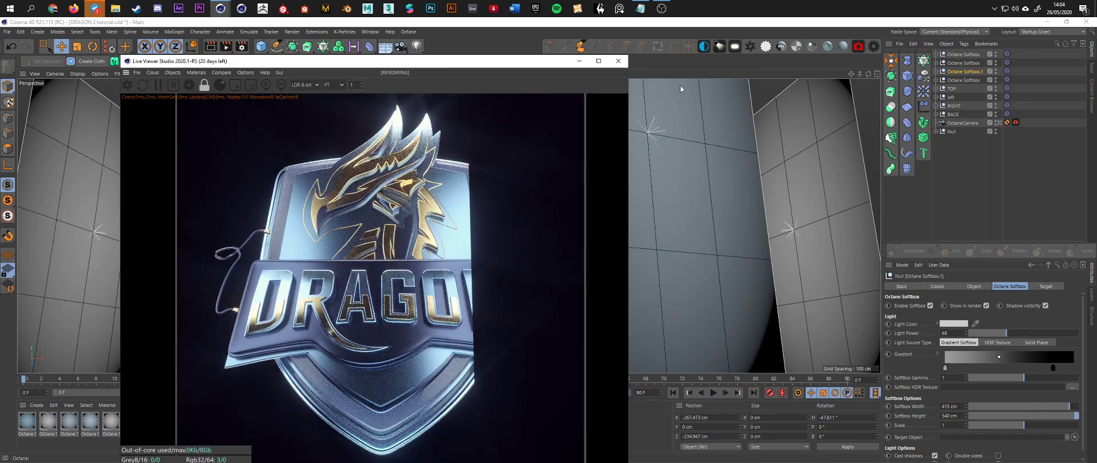
{"action": "left_click_drag", "start_coordinate": [500, 62], "coordinate": [766, 86]}
{"action": "left_click_drag", "start_coordinate": [608, 88], "coordinate": [658, 144]}
{"action": "left_click_drag", "start_coordinate": [523, 144], "coordinate": [541, 193]}
{"action": "left_click_drag", "start_coordinate": [645, 190], "coordinate": [445, 79]}
{"action": "left_click", "coordinate": [964, 80]}
{"action": "left_click", "coordinate": [1045, 305]}
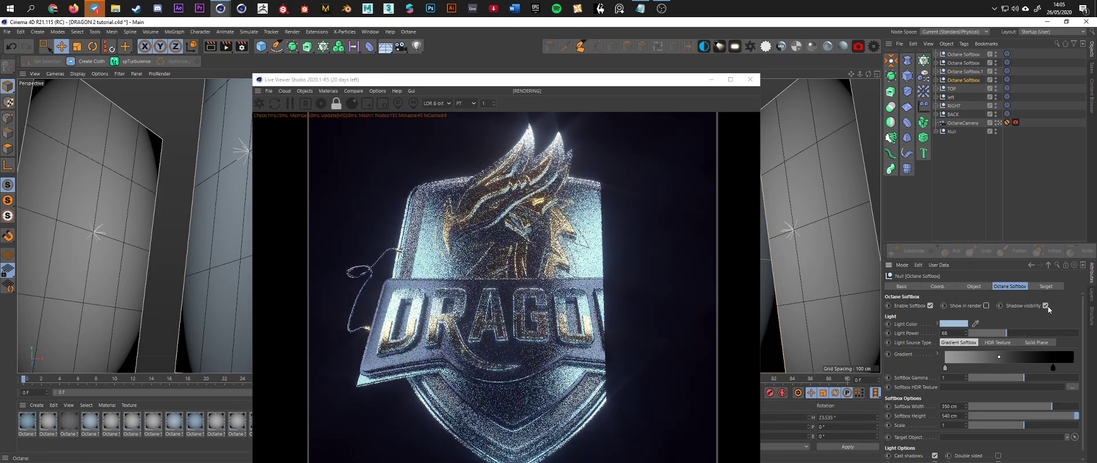
{"action": "left_click", "coordinate": [987, 305]}
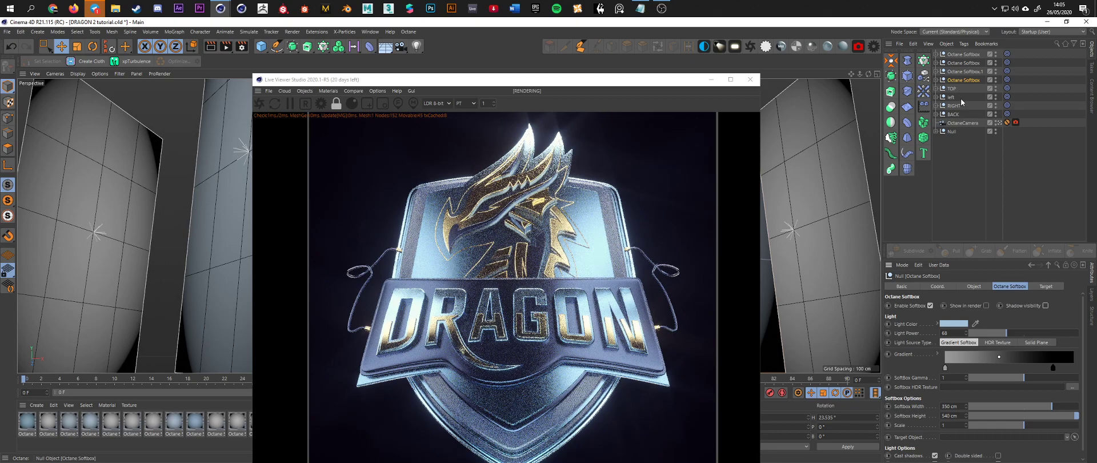
- Examine the lighting and reflections of the complete Dragon logo in the finished Live Viewer render
{"action": "left_click_drag", "start_coordinate": [520, 81], "coordinate": [491, 53]}
{"action": "mouse_move", "coordinate": [559, 263]}
{"action": "left_mouse_down"}
{"action": "mouse_move", "coordinate": [561, 242]}
{"action": "mouse_move", "coordinate": [562, 259]}
{"action": "left_mouse_up"}
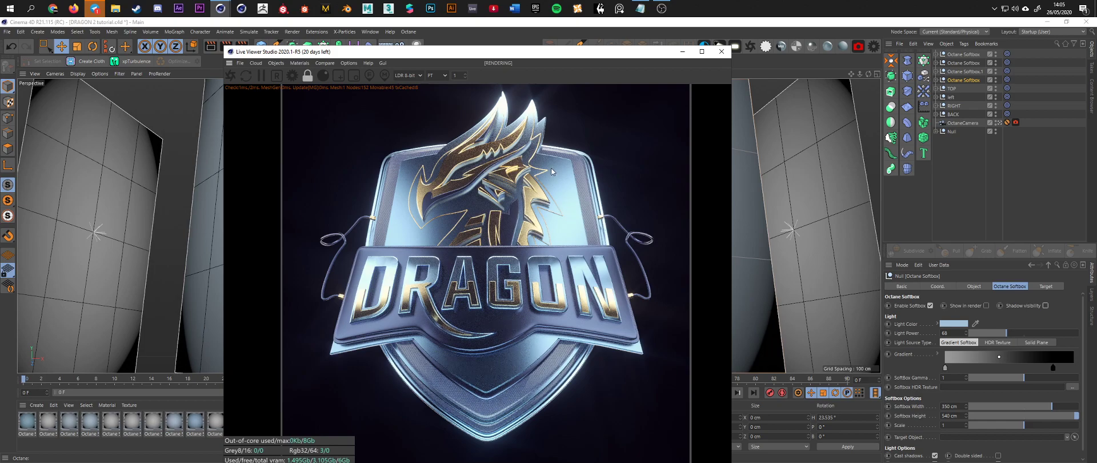
{"action": "mouse_move", "coordinate": [574, 228]}
{"action": "left_mouse_down"}
{"action": "mouse_move", "coordinate": [576, 248]}
{"action": "mouse_move", "coordinate": [575, 237]}
{"action": "left_mouse_up"}
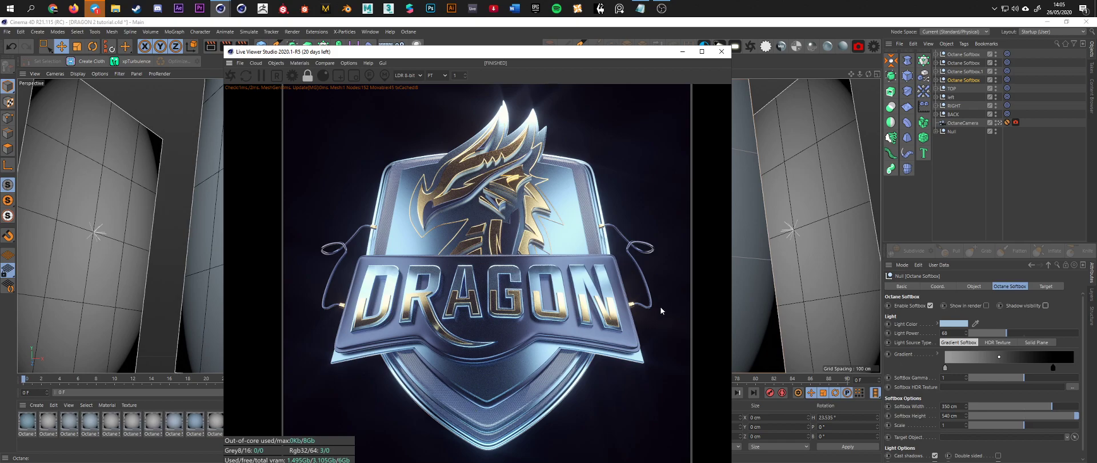
{"action": "left_click_drag", "start_coordinate": [429, 58], "coordinate": [504, 58]}
{"action": "left_click_drag", "start_coordinate": [348, 56], "coordinate": [532, 43]}
{"action": "left_click_drag", "start_coordinate": [613, 43], "coordinate": [429, 24]}
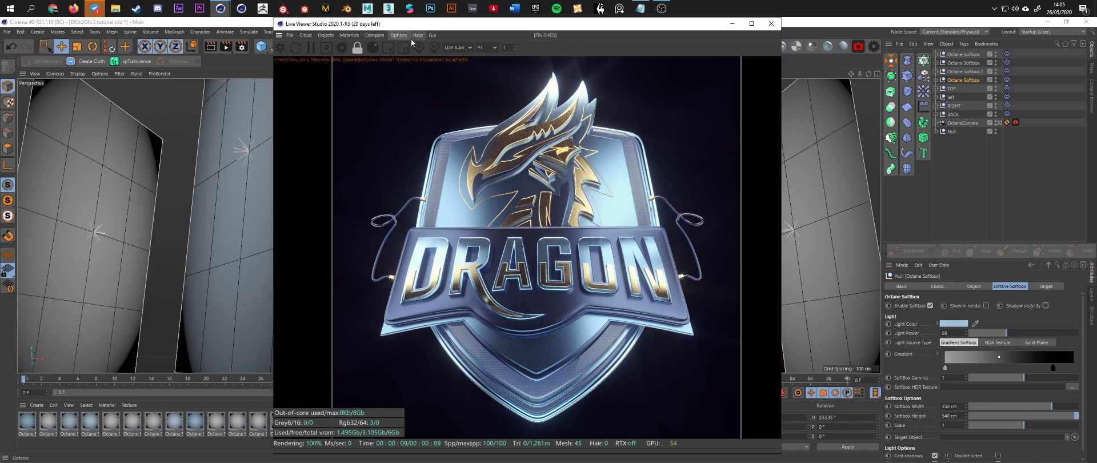
{"action": "left_click_drag", "start_coordinate": [478, 29], "coordinate": [451, 21]}
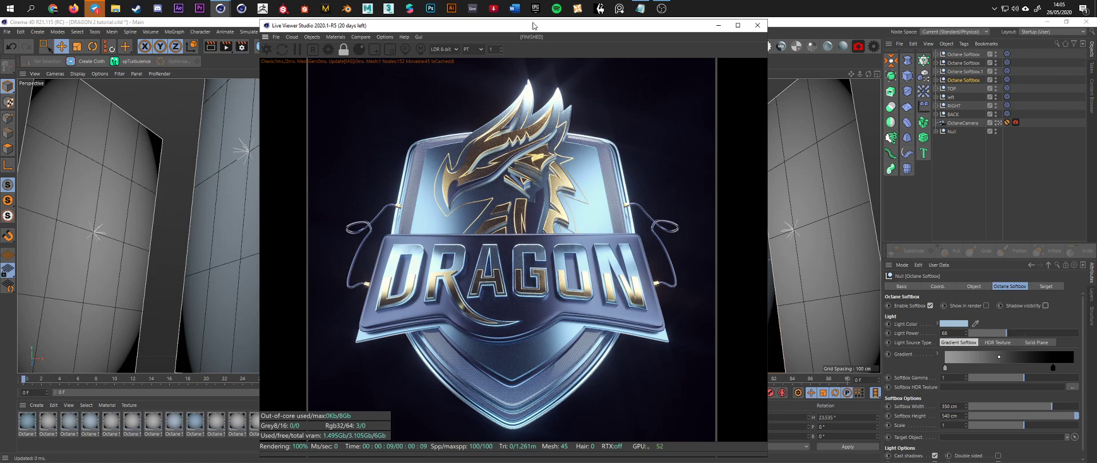
{"action": "left_click_drag", "start_coordinate": [533, 23], "coordinate": [502, 39]}
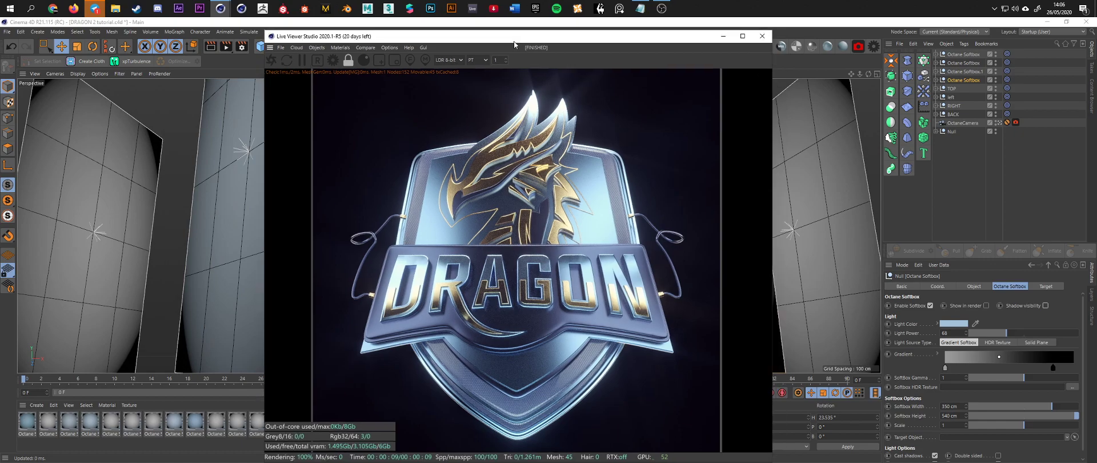